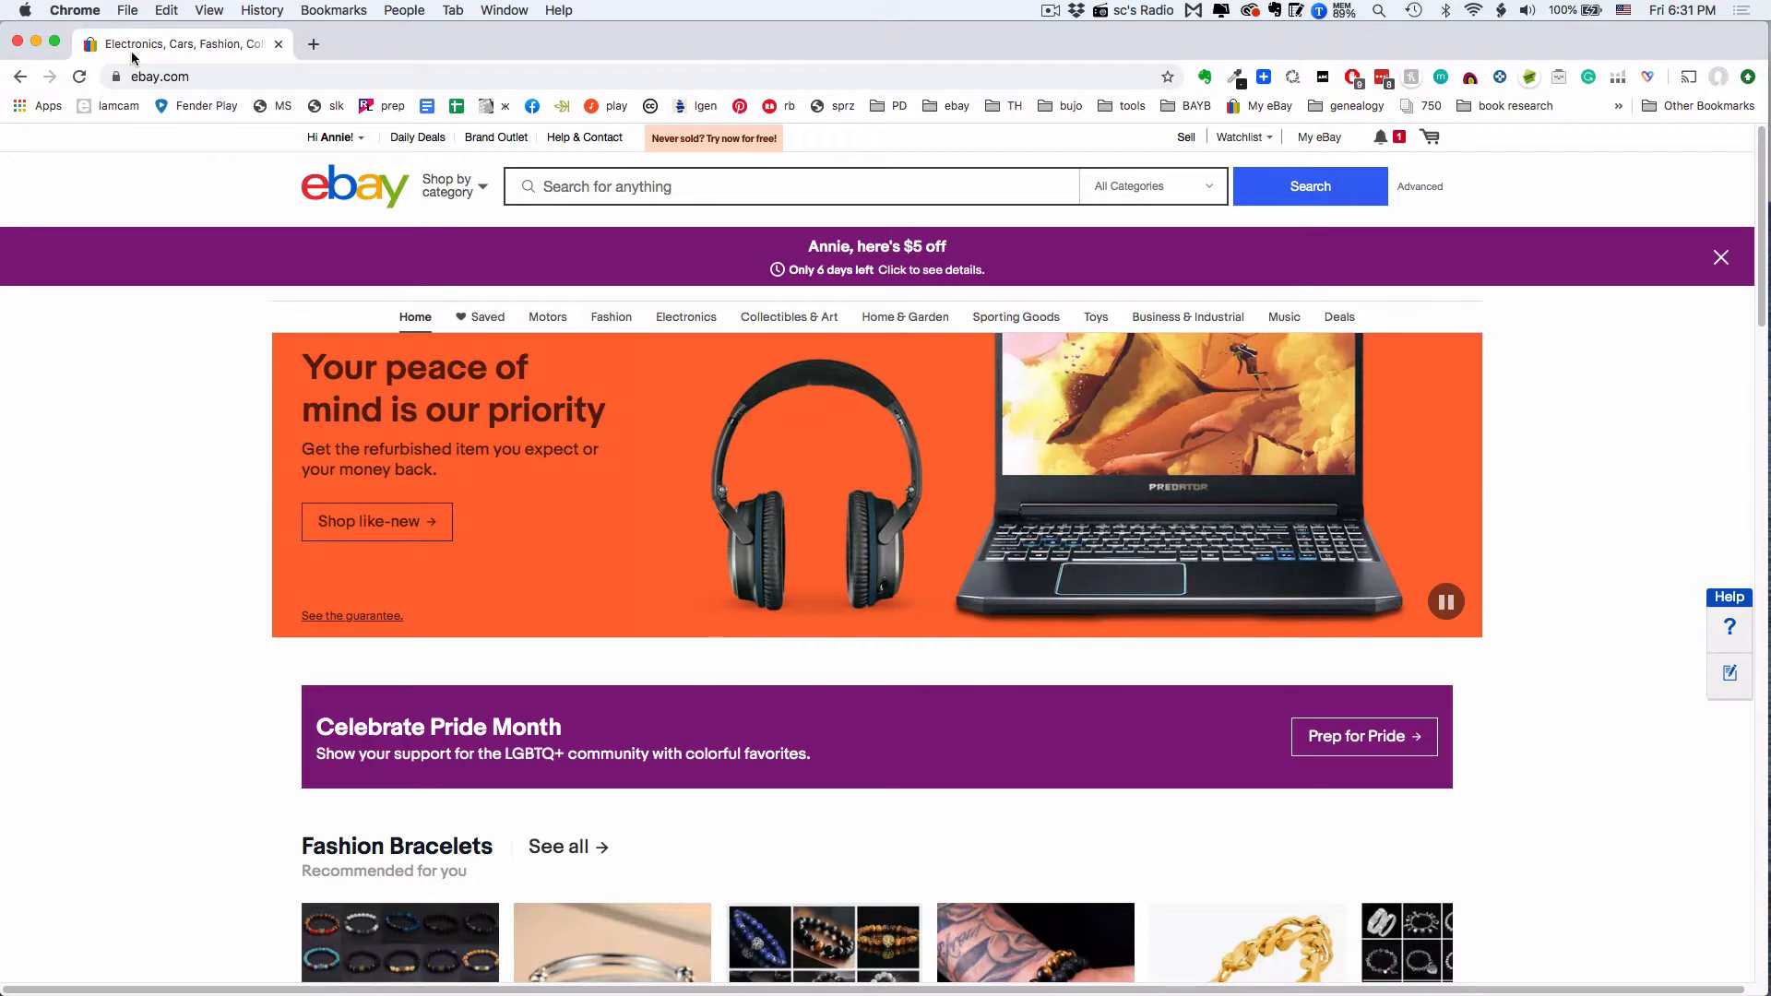
- Open the business policies in the account settings and list only the shipping policies
{"action": "left_click", "coordinate": [359, 140]}
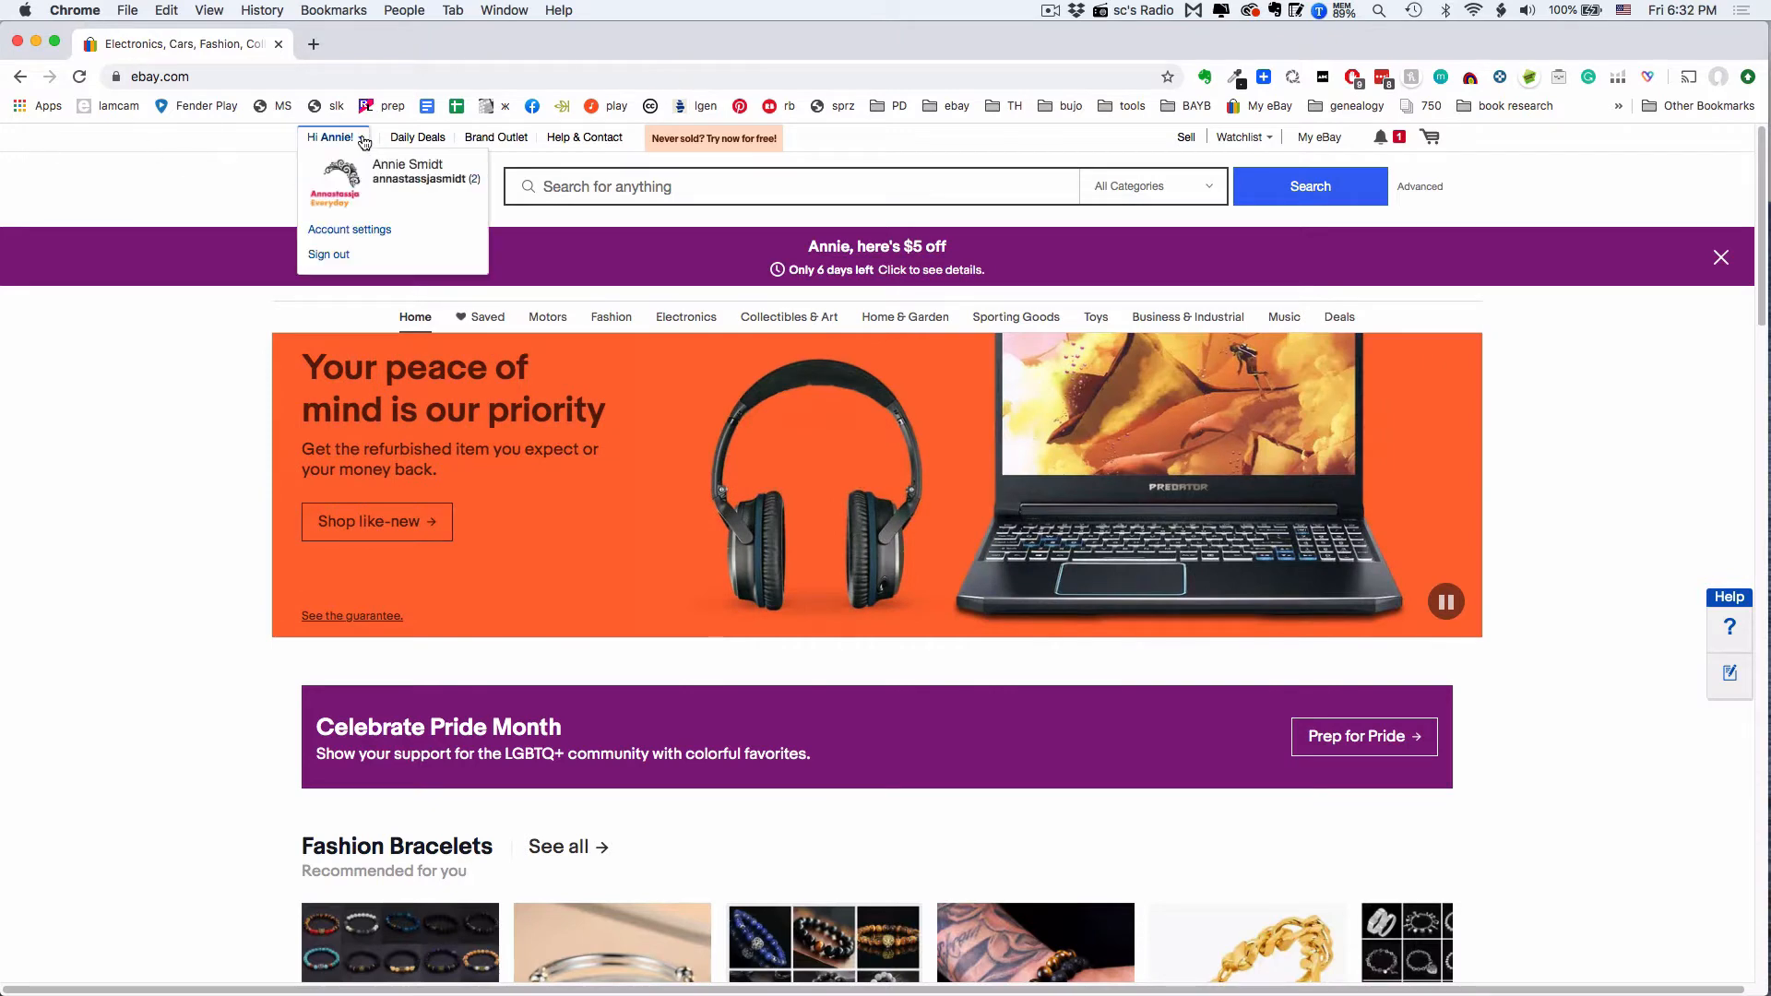
{"action": "left_click", "coordinate": [359, 230]}
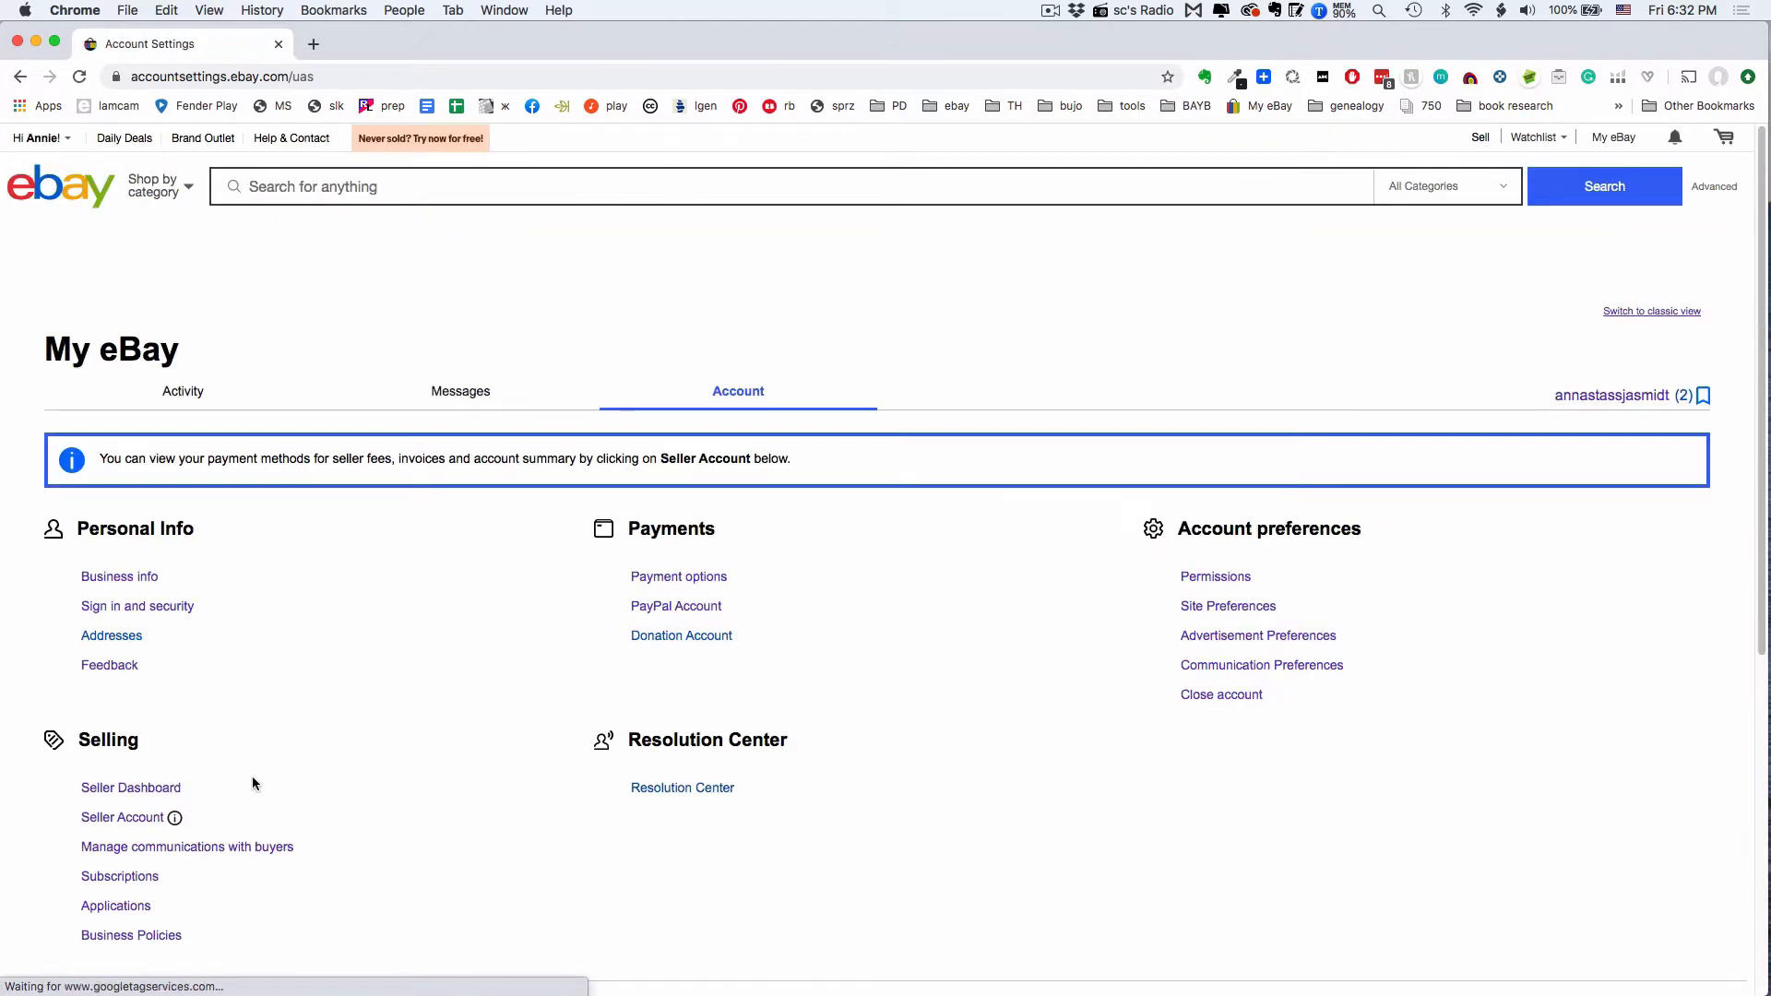
{"action": "left_click", "coordinate": [135, 938]}
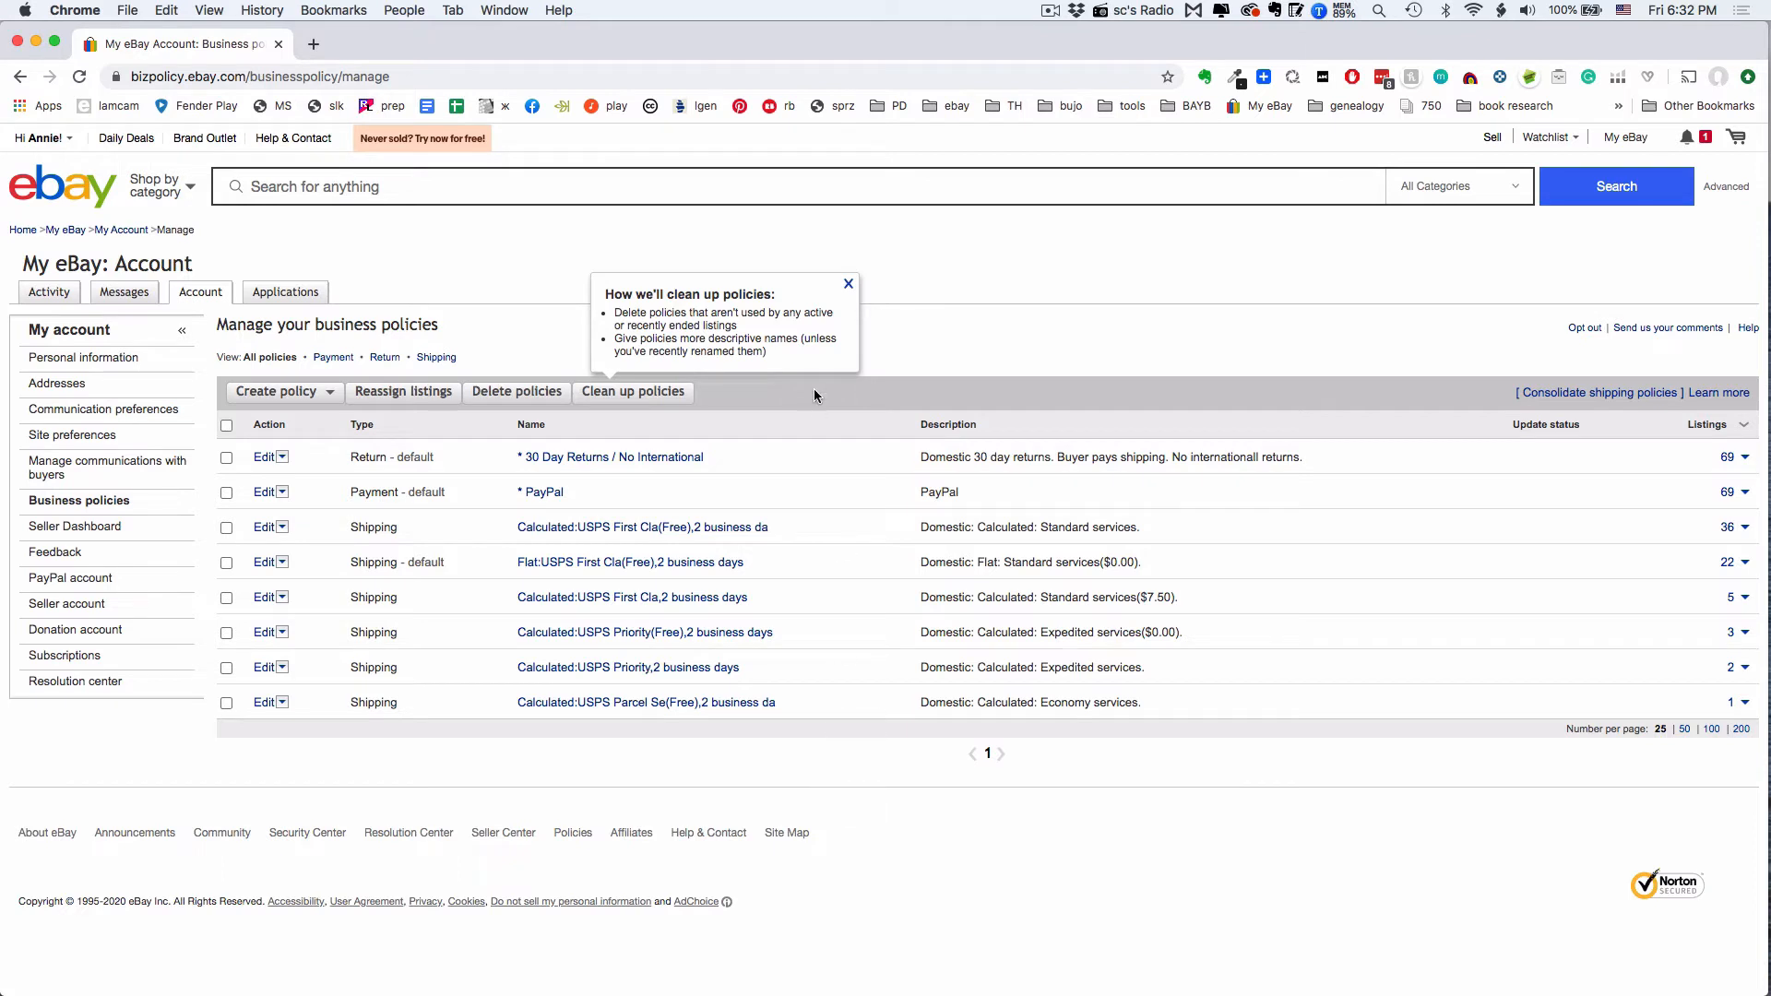
{"action": "left_click", "coordinate": [848, 283]}
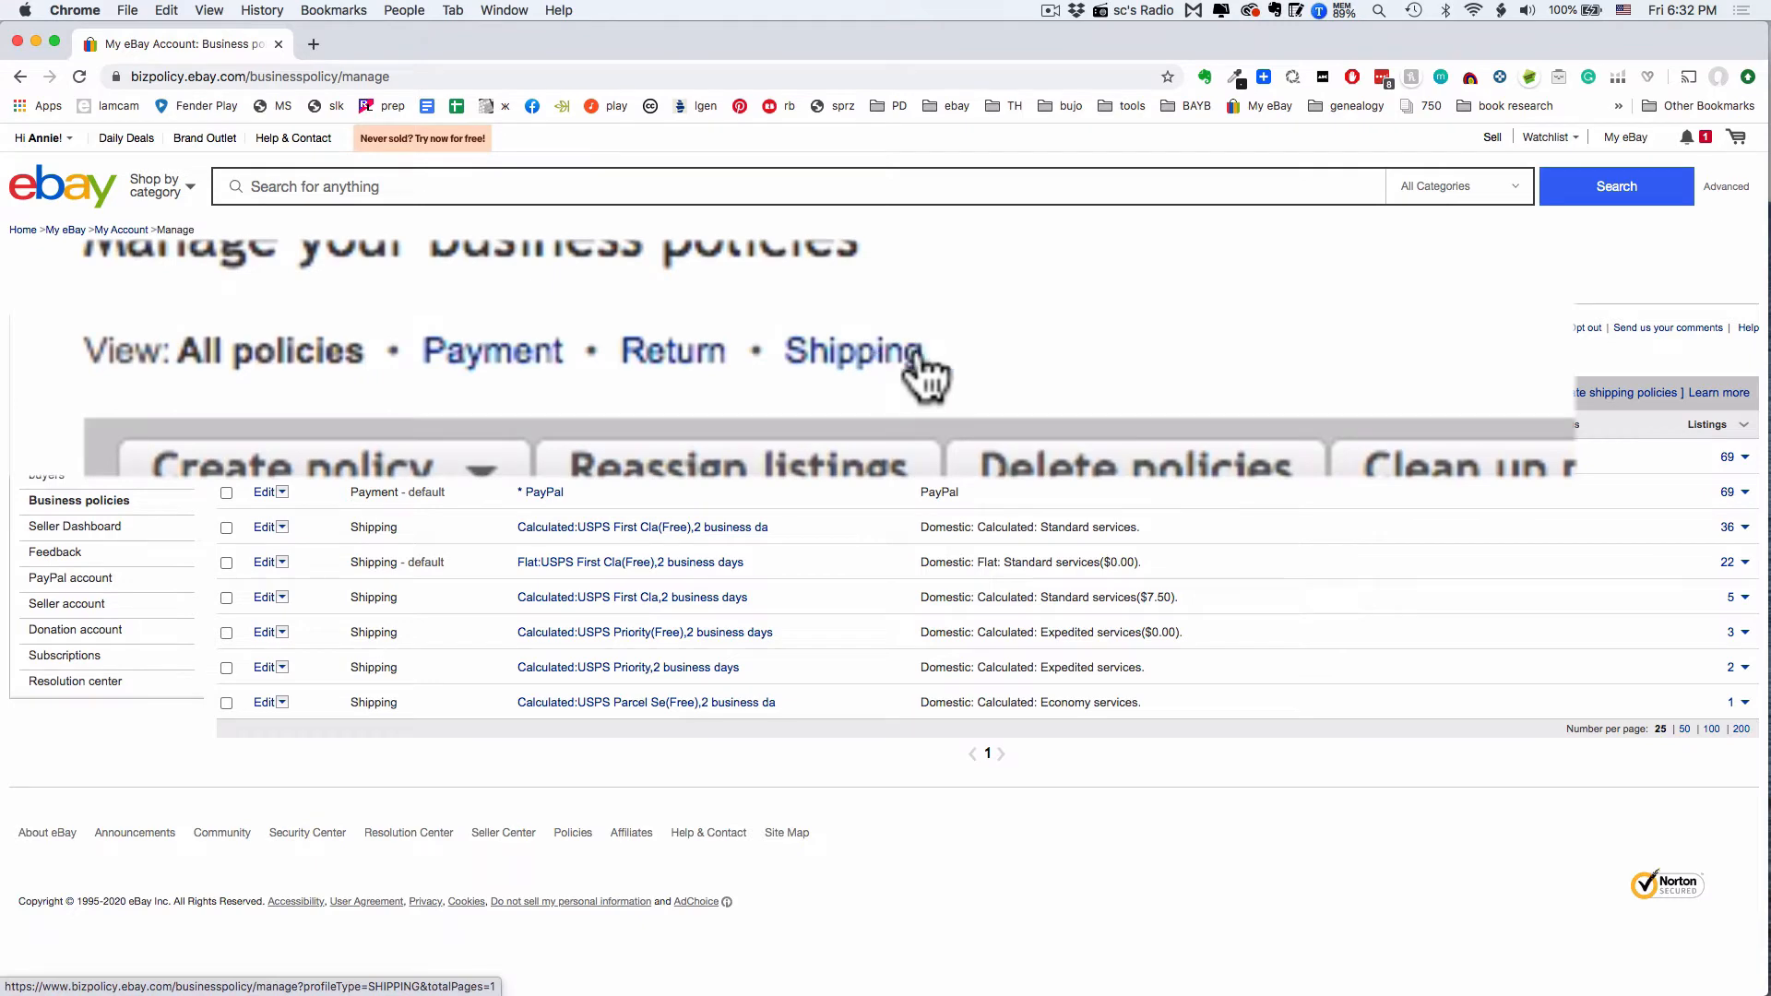
{"action": "left_click", "coordinate": [448, 361]}
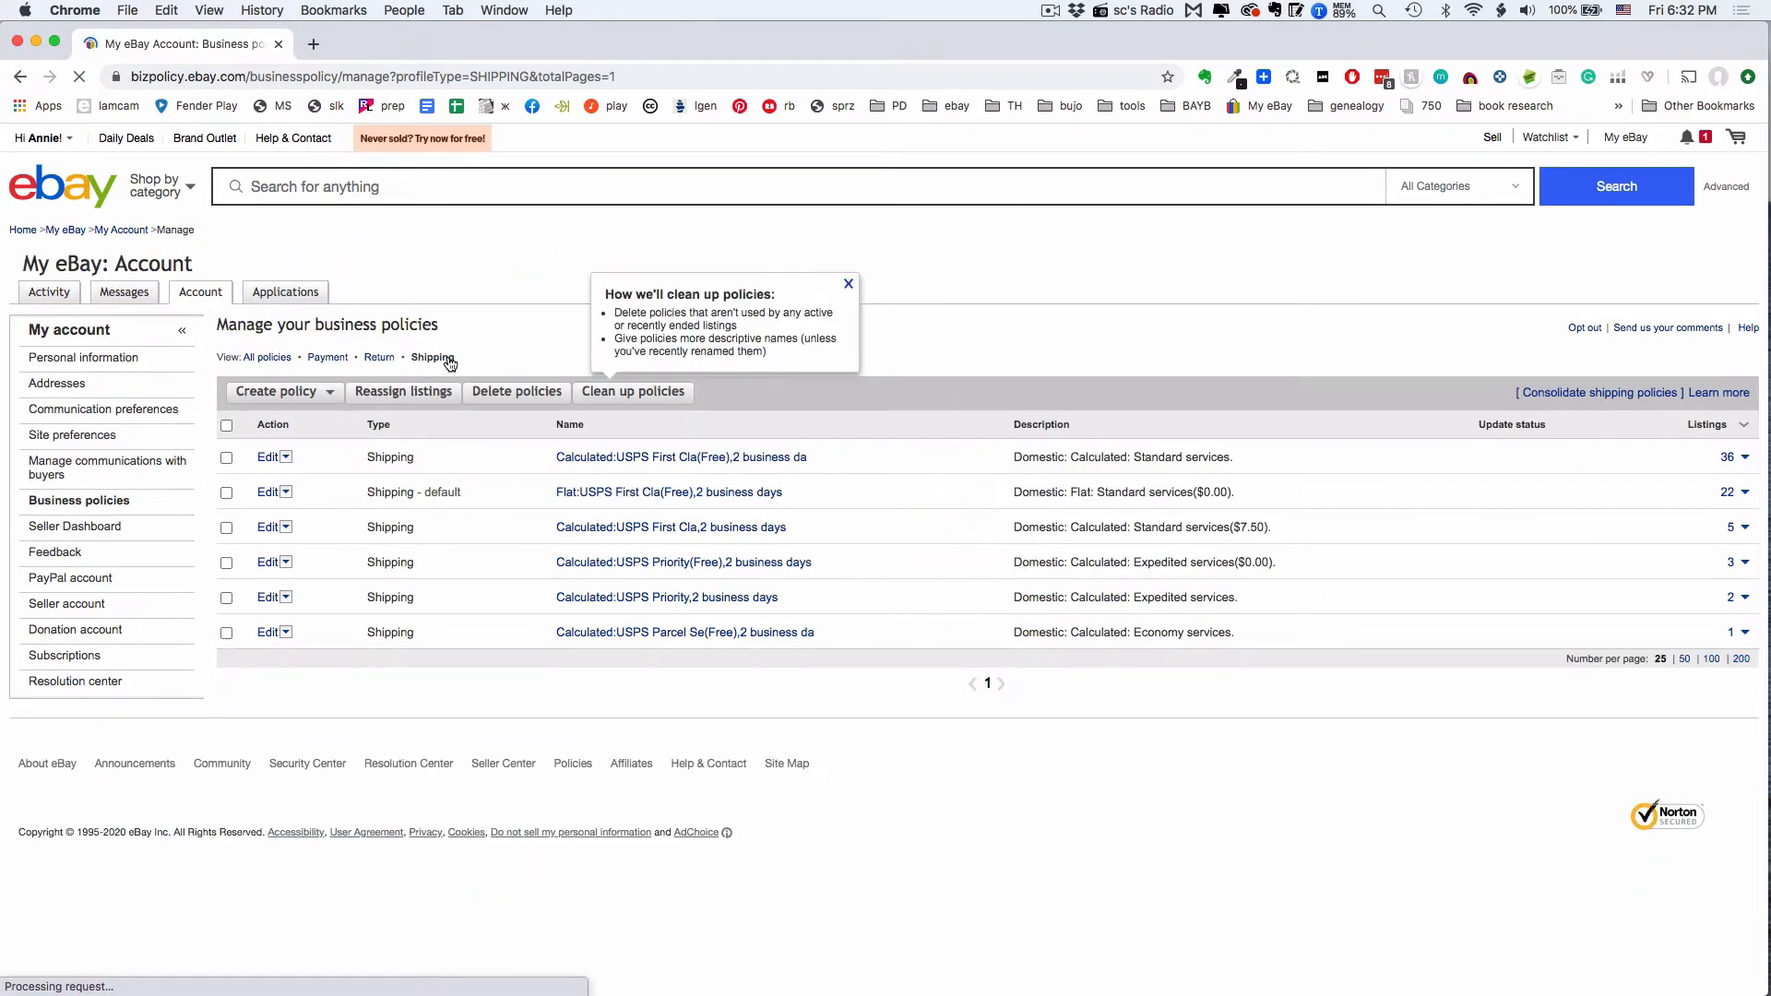
{"action": "left_click", "coordinate": [847, 286]}
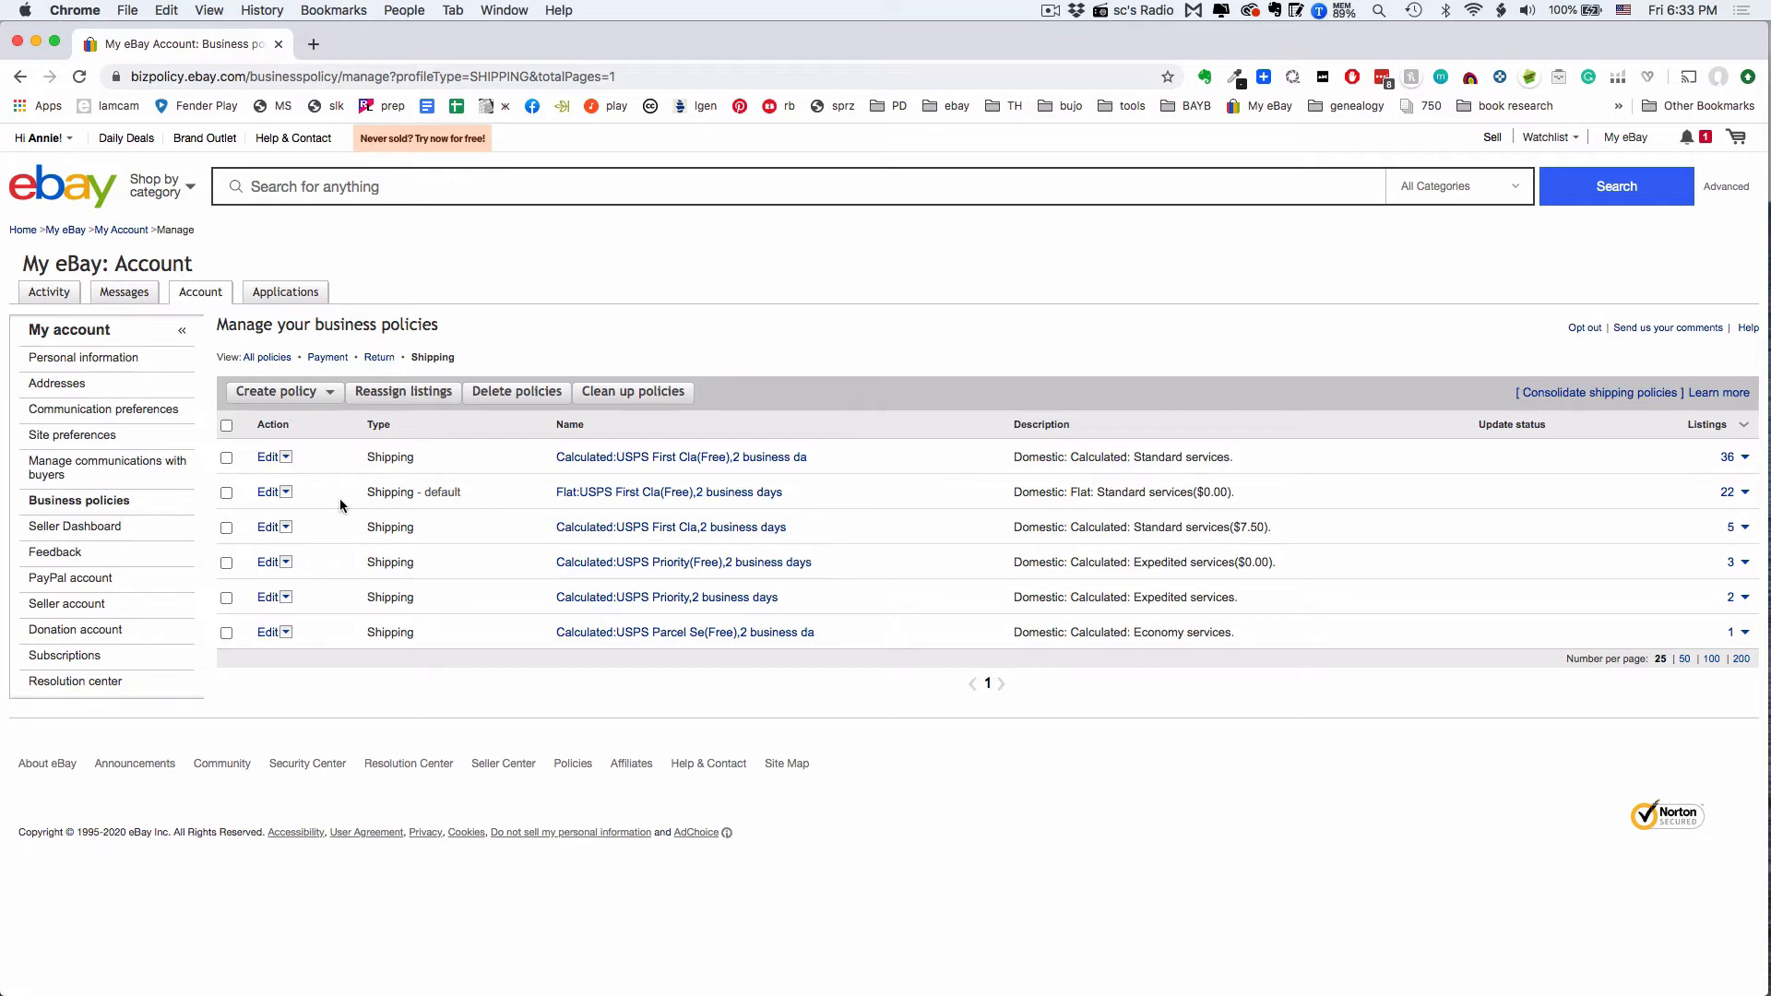
- Open the default flat-rate USPS First Class policy for editing and set U.S. shipping to Calculated: Cost varies by buyer location
{"action": "left_click", "coordinate": [267, 492]}
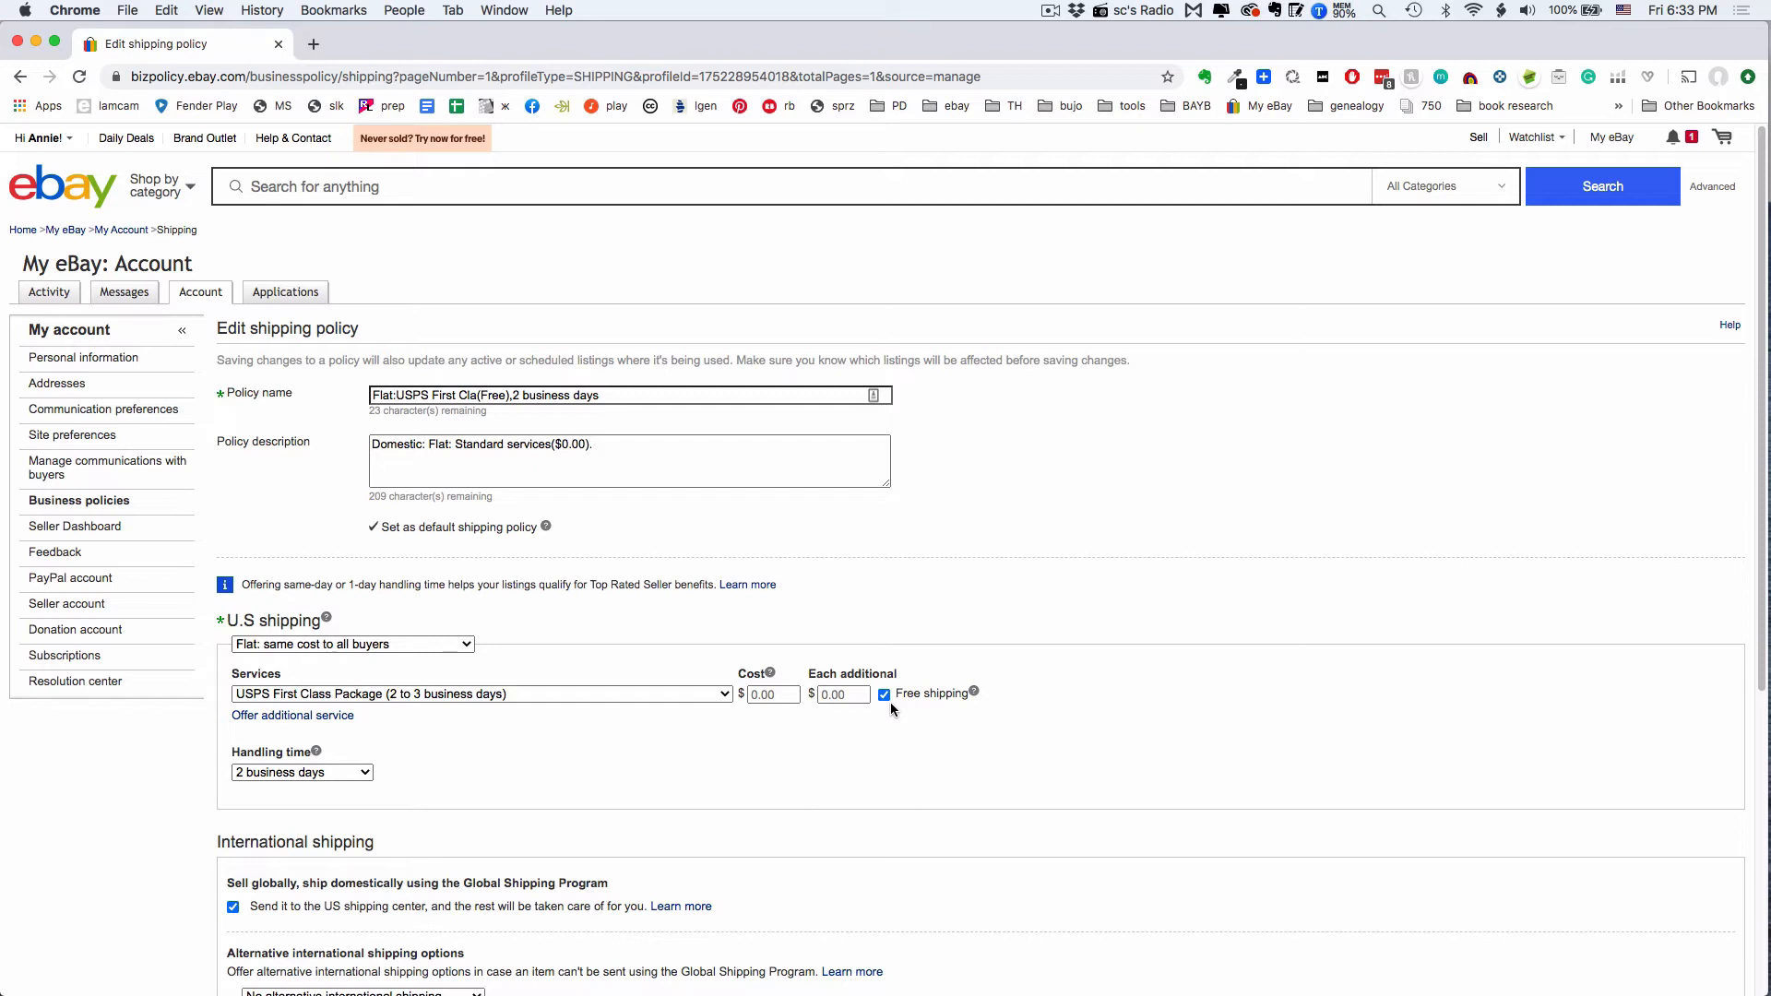
{"action": "scroll", "coordinate": [891, 709], "scroll_direction": "down", "scroll_amount": 5}
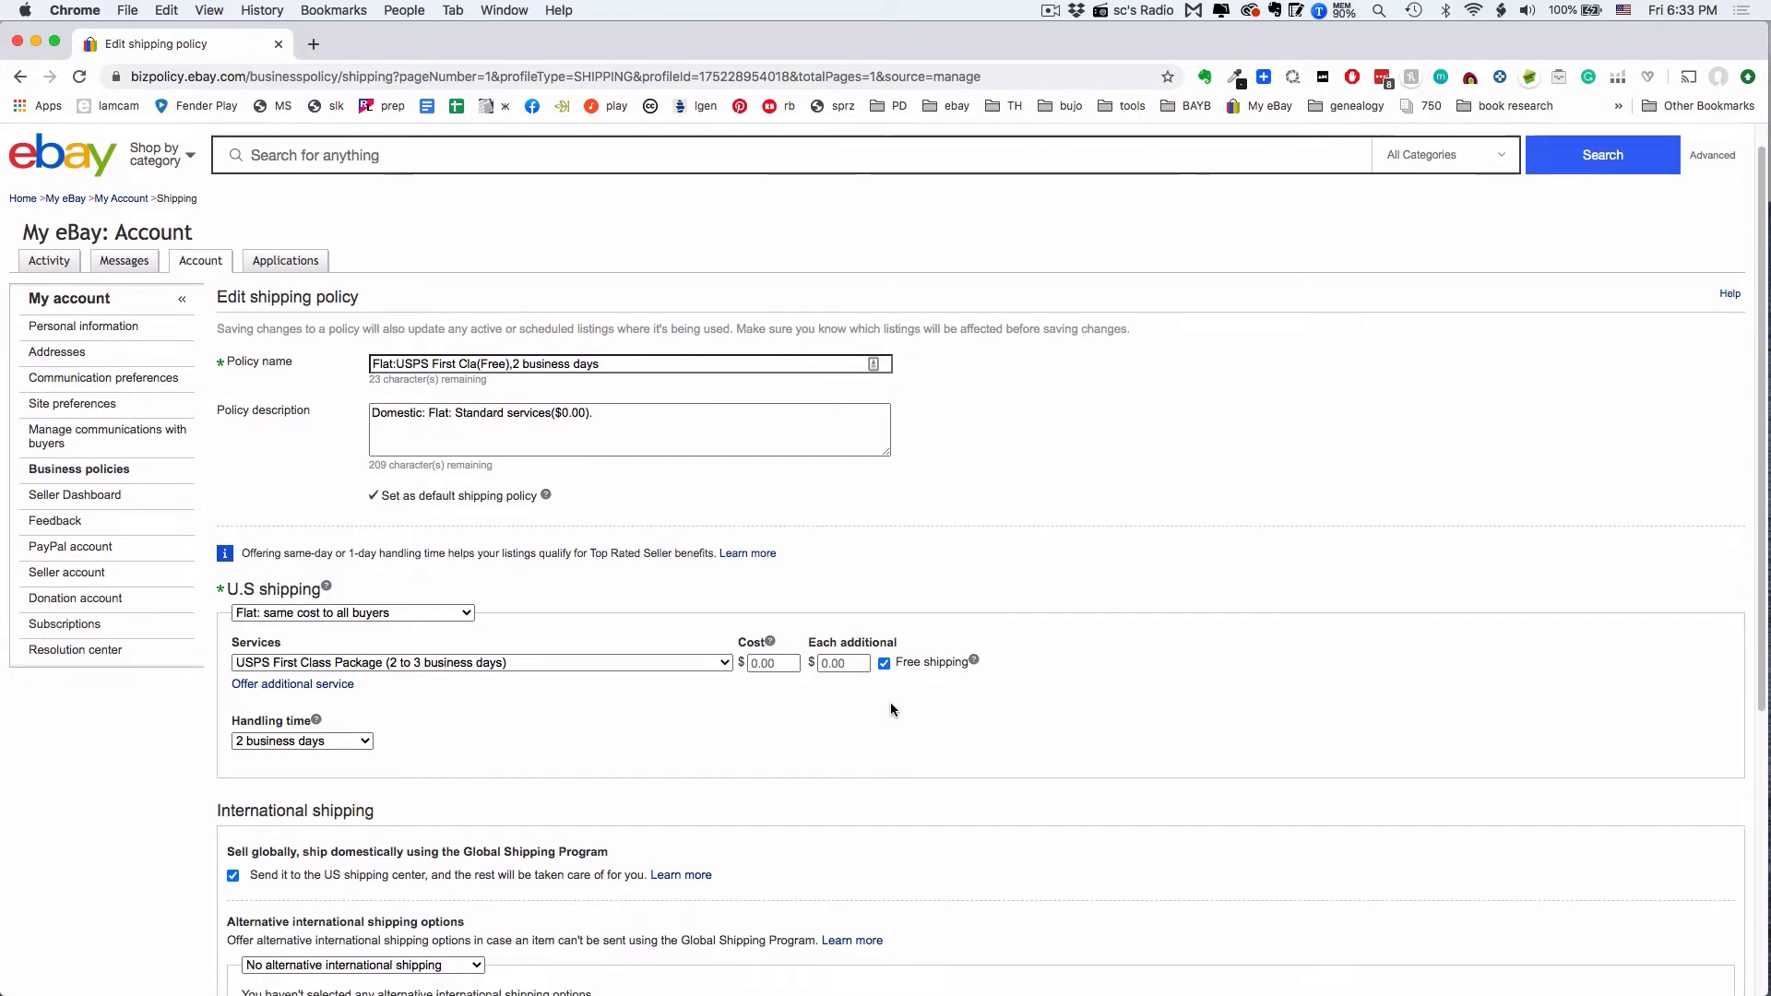
{"action": "scroll", "coordinate": [891, 708], "scroll_direction": "down", "scroll_amount": 1}
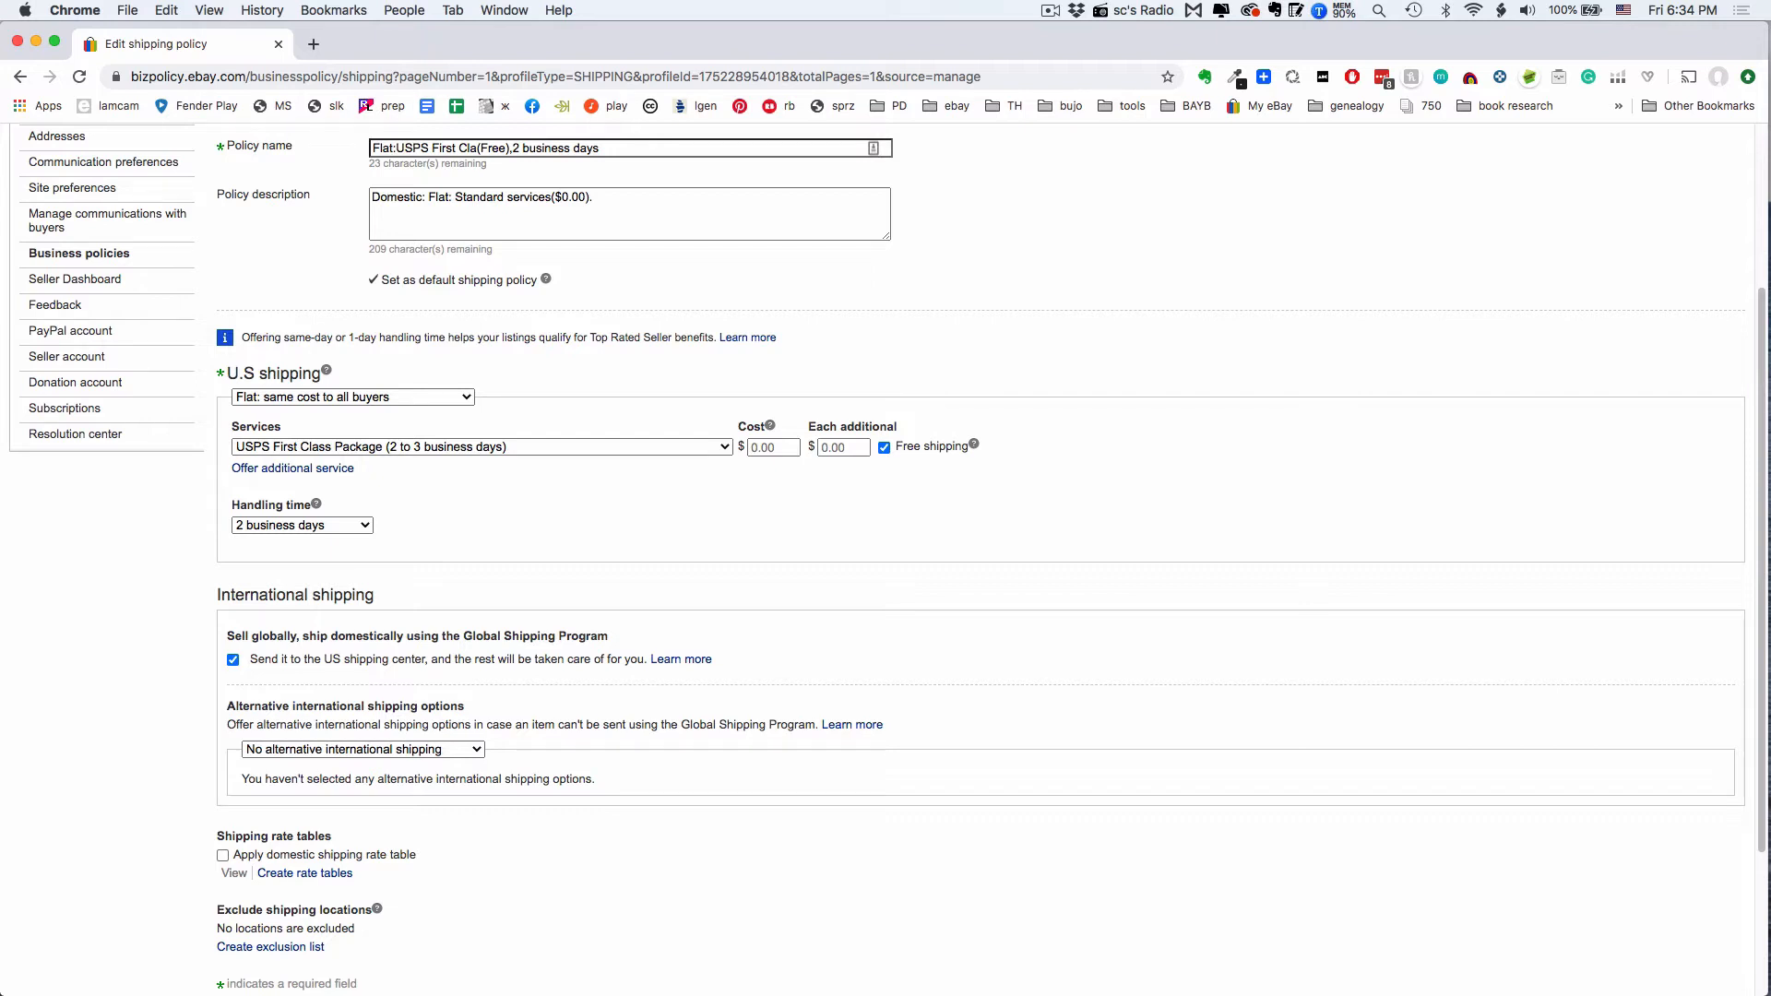
{"action": "left_click", "coordinate": [451, 398]}
{"action": "left_click", "coordinate": [449, 413]}
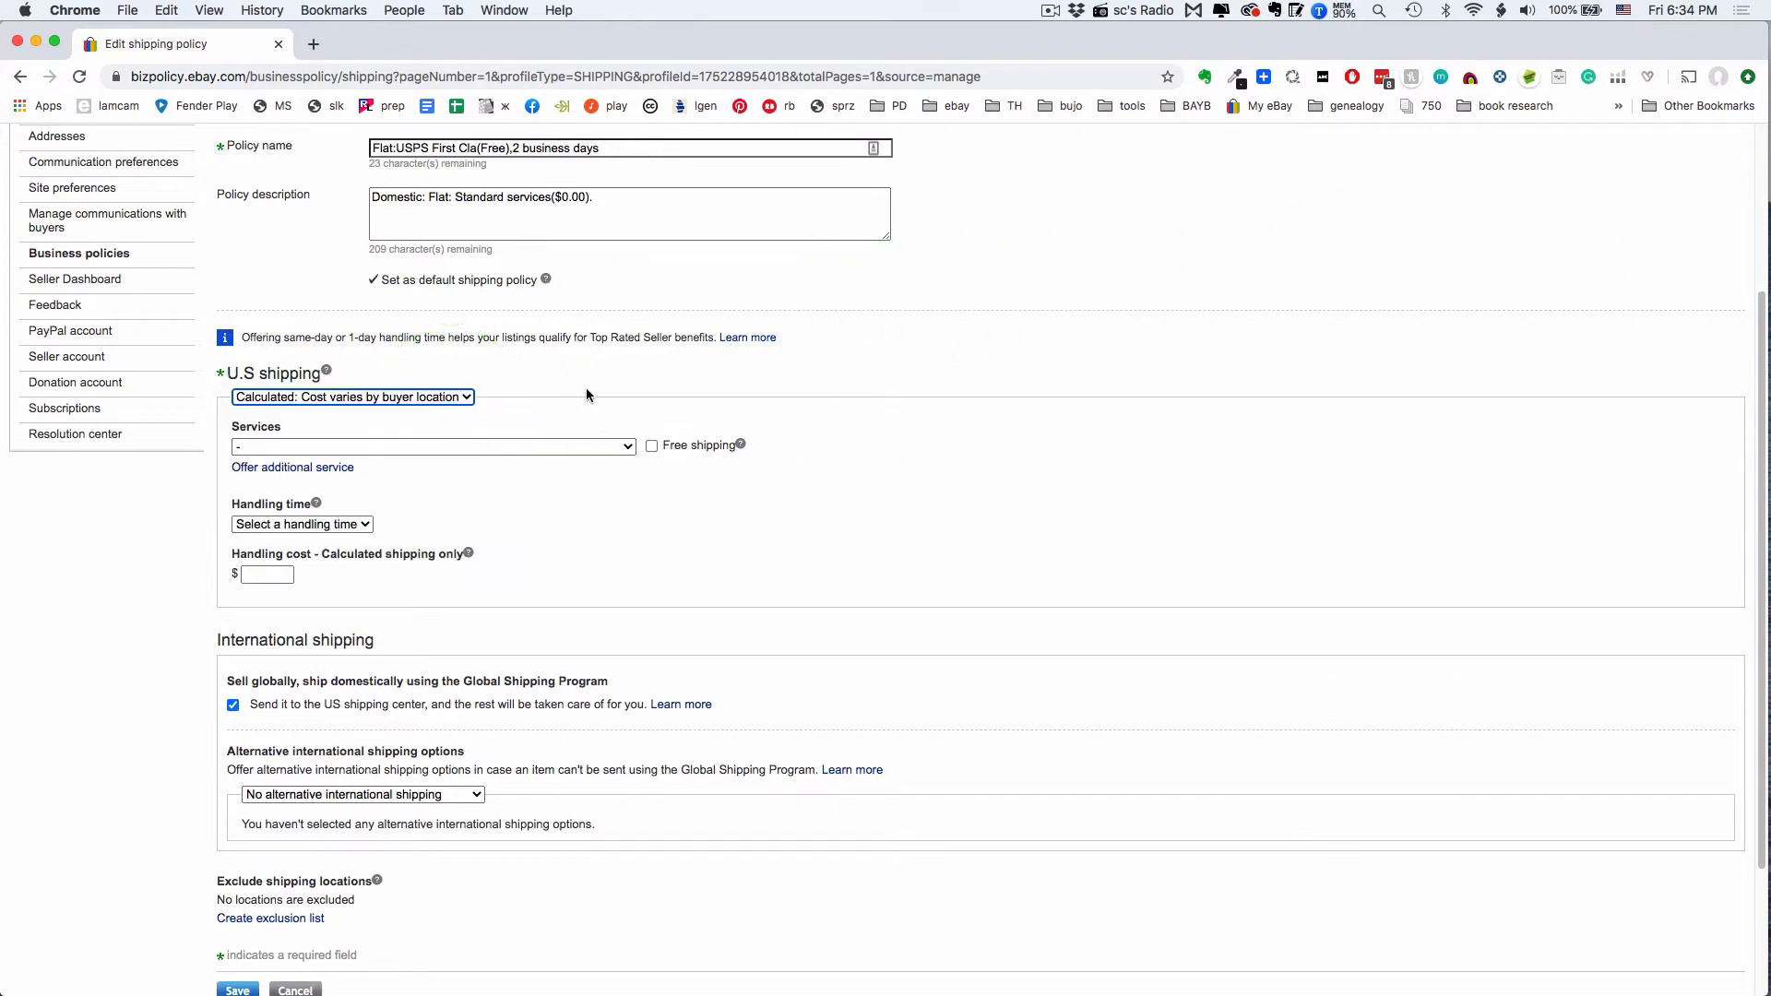
- Offer free domestic shipping by USPS First Class Package (2 to 3 business days) with a handling time of 2 business days
{"action": "left_click", "coordinate": [653, 446]}
{"action": "left_click", "coordinate": [518, 451]}
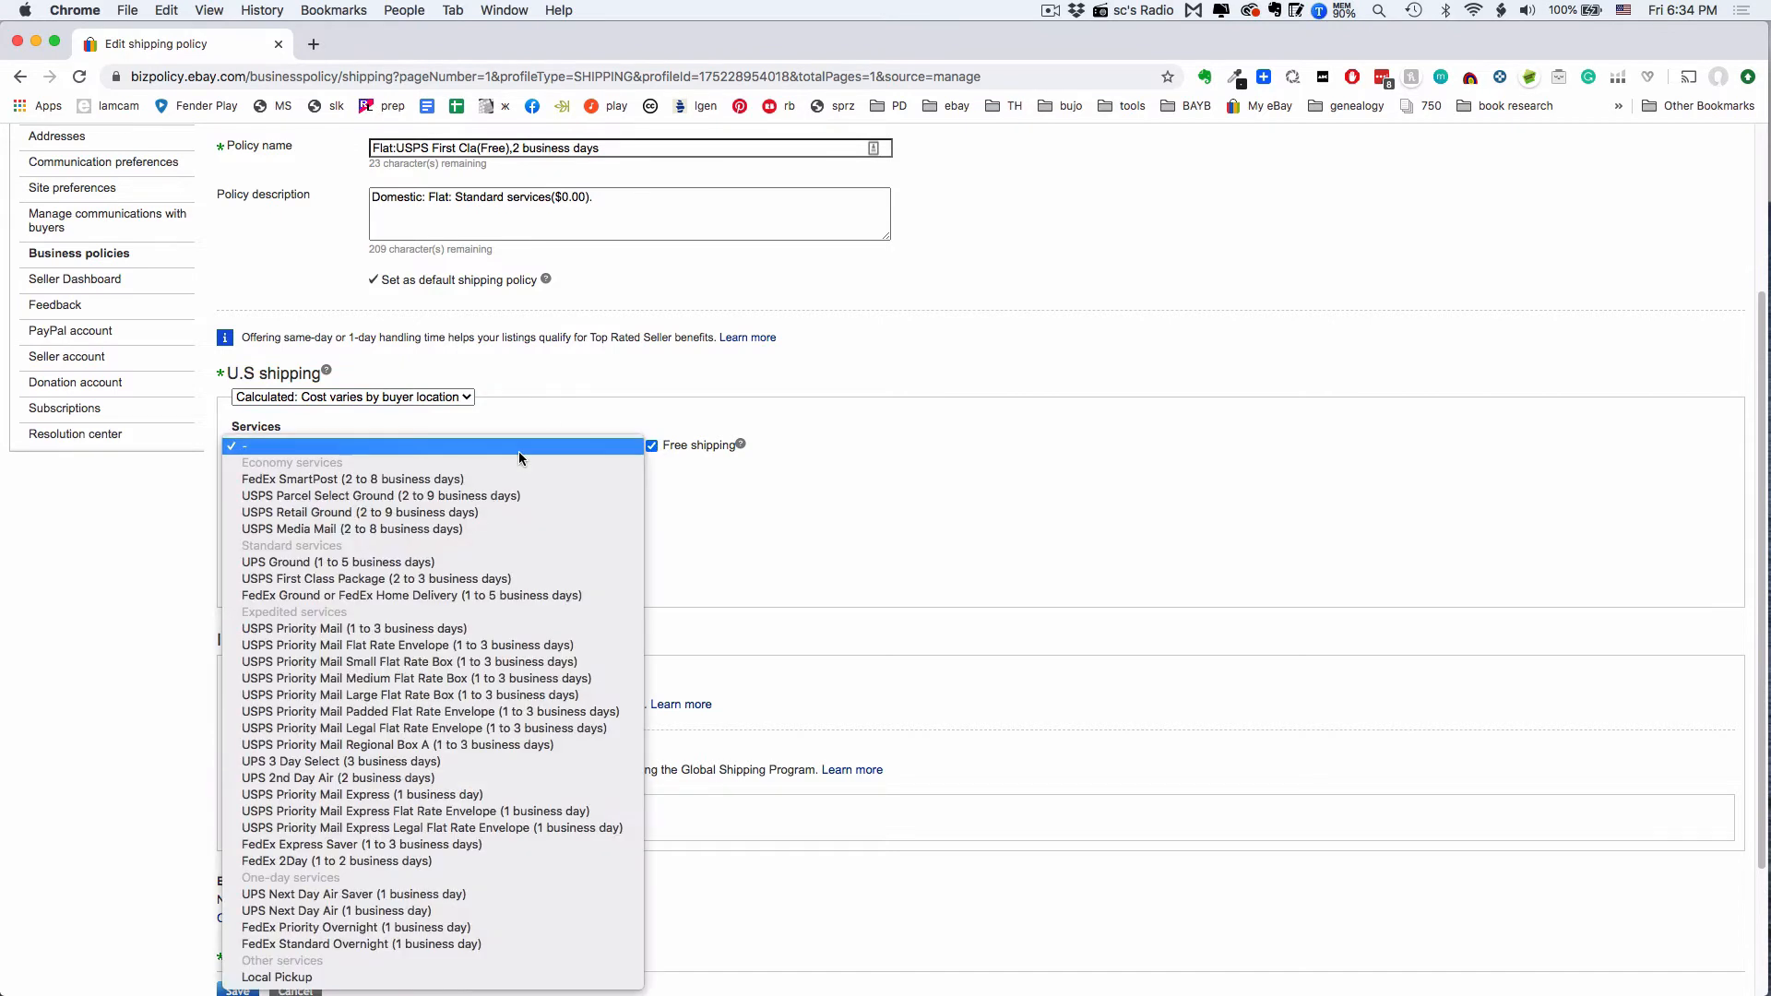
{"action": "left_click", "coordinate": [507, 581]}
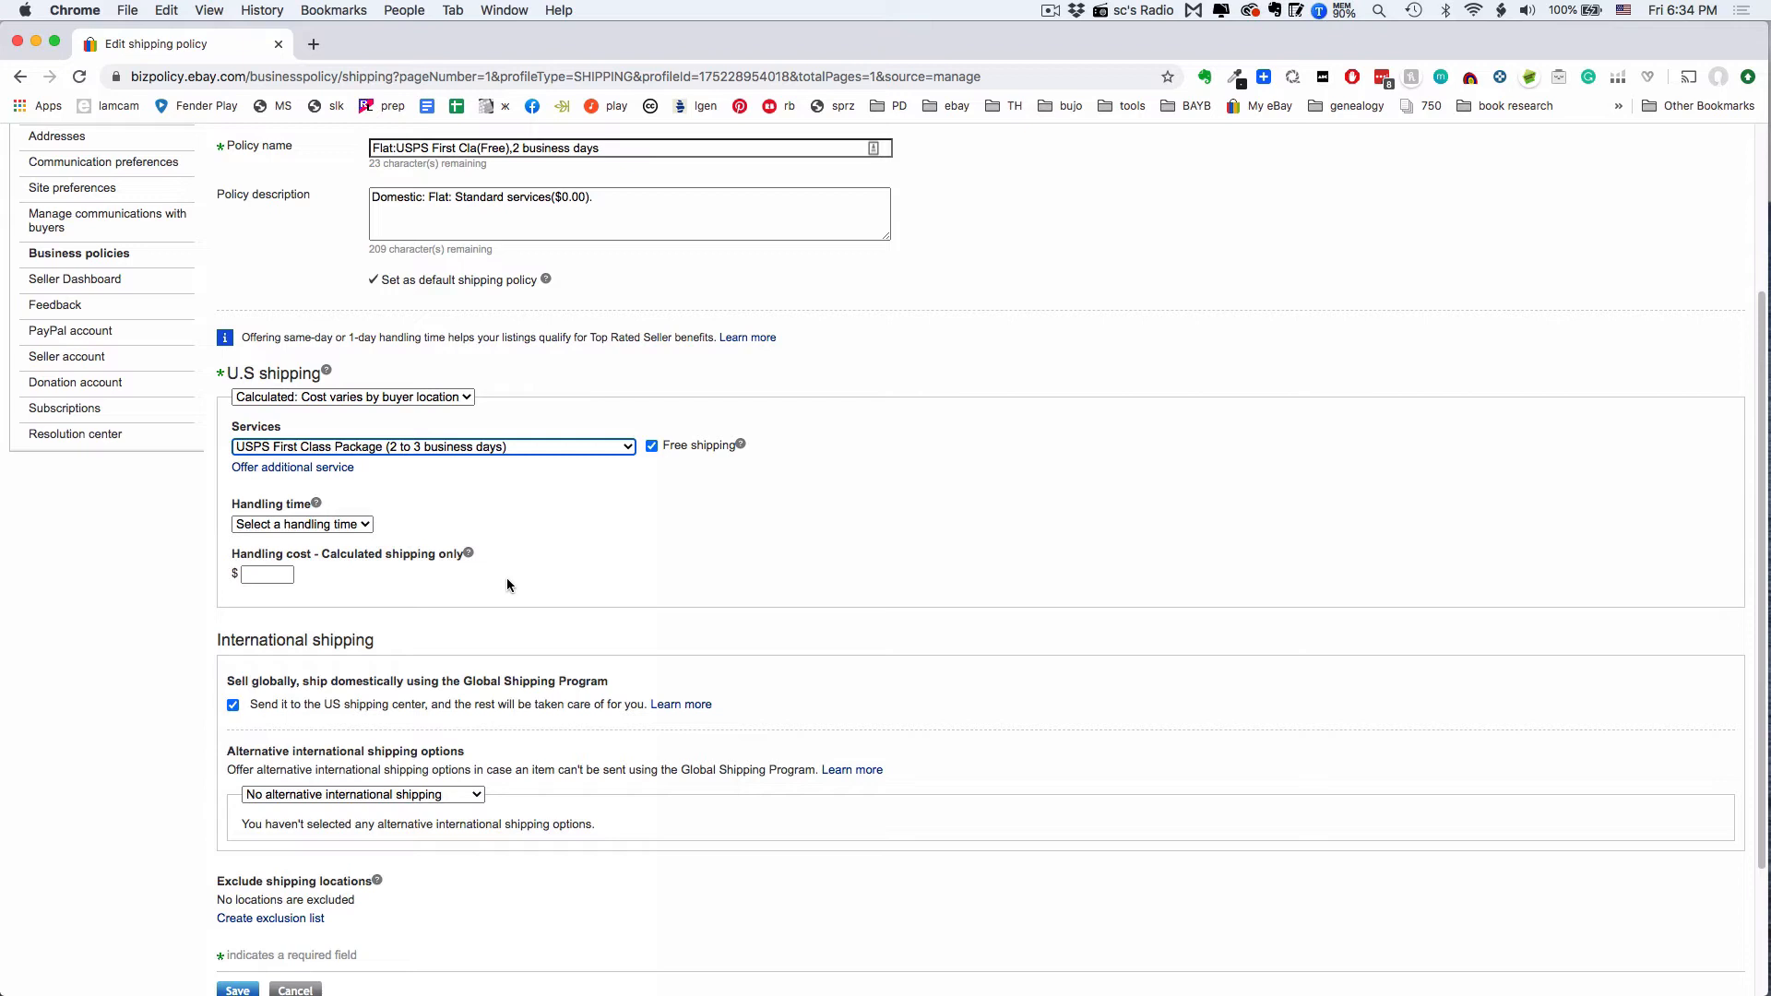
{"action": "left_click", "coordinate": [364, 524]}
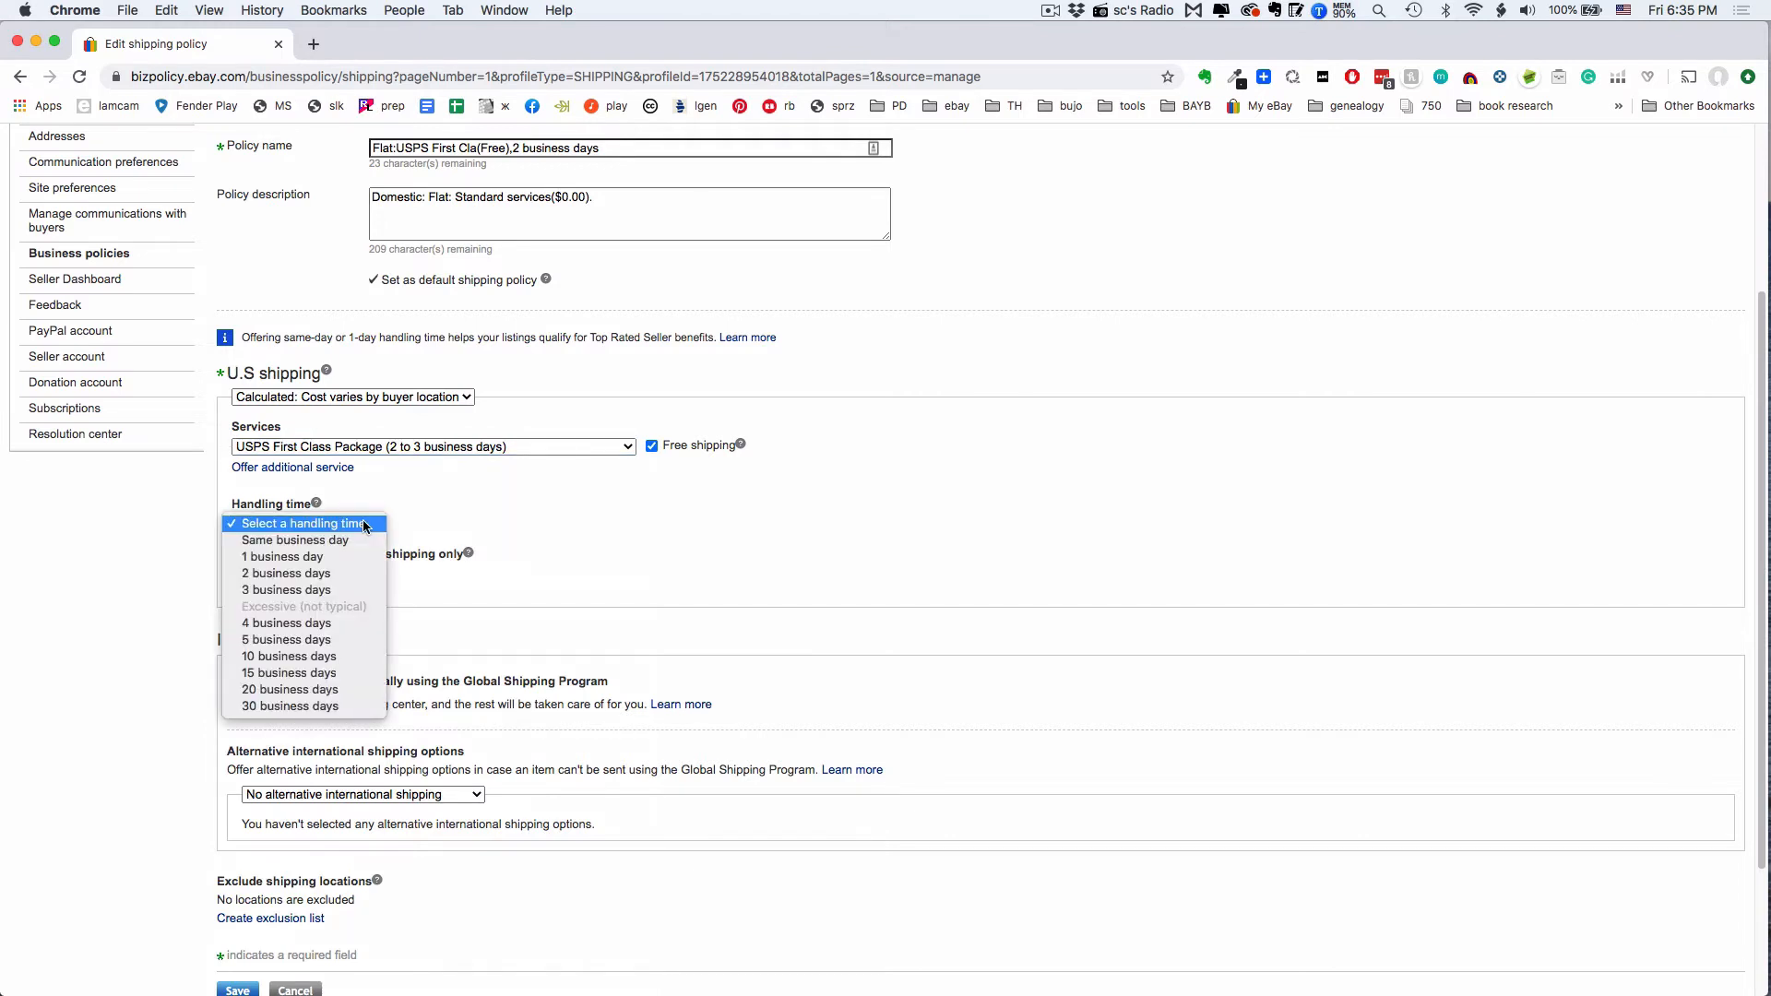
{"action": "left_click", "coordinate": [356, 572]}
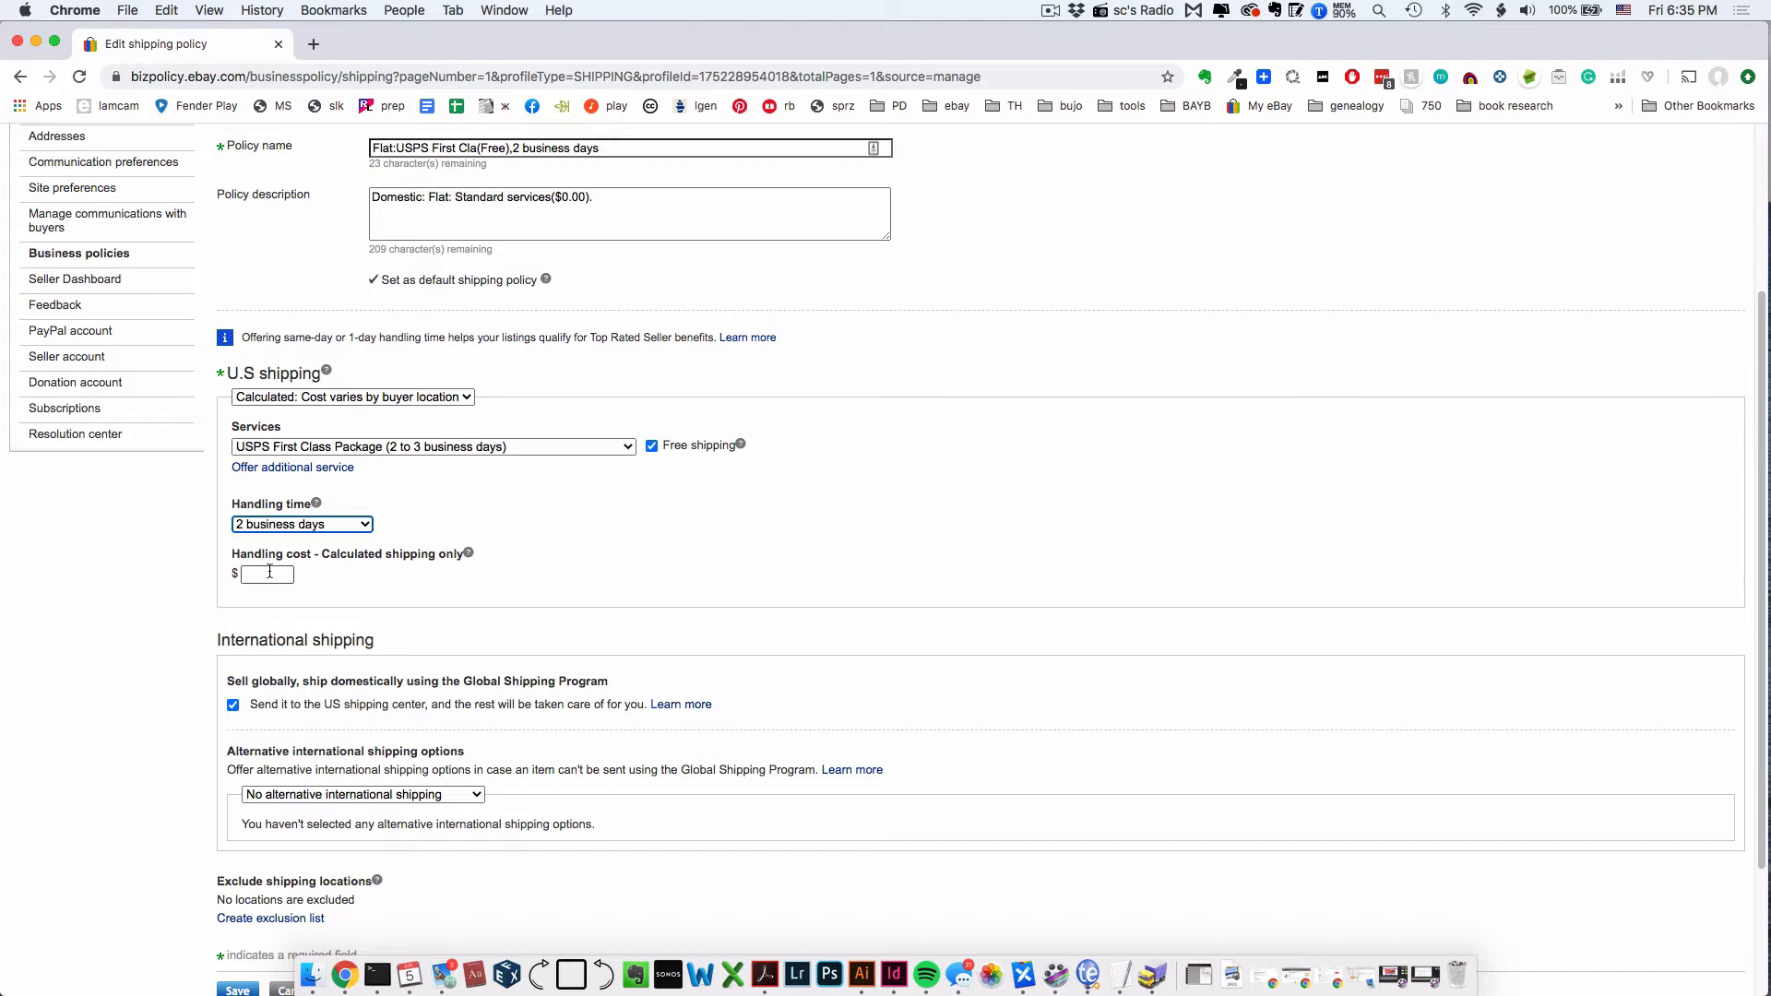
- Opt out of the Global Shipping Program and set the alternative international shipping to Calculated: Cost varies by buyer location
{"action": "scroll", "coordinate": [269, 571], "scroll_direction": "down", "scroll_amount": 2}
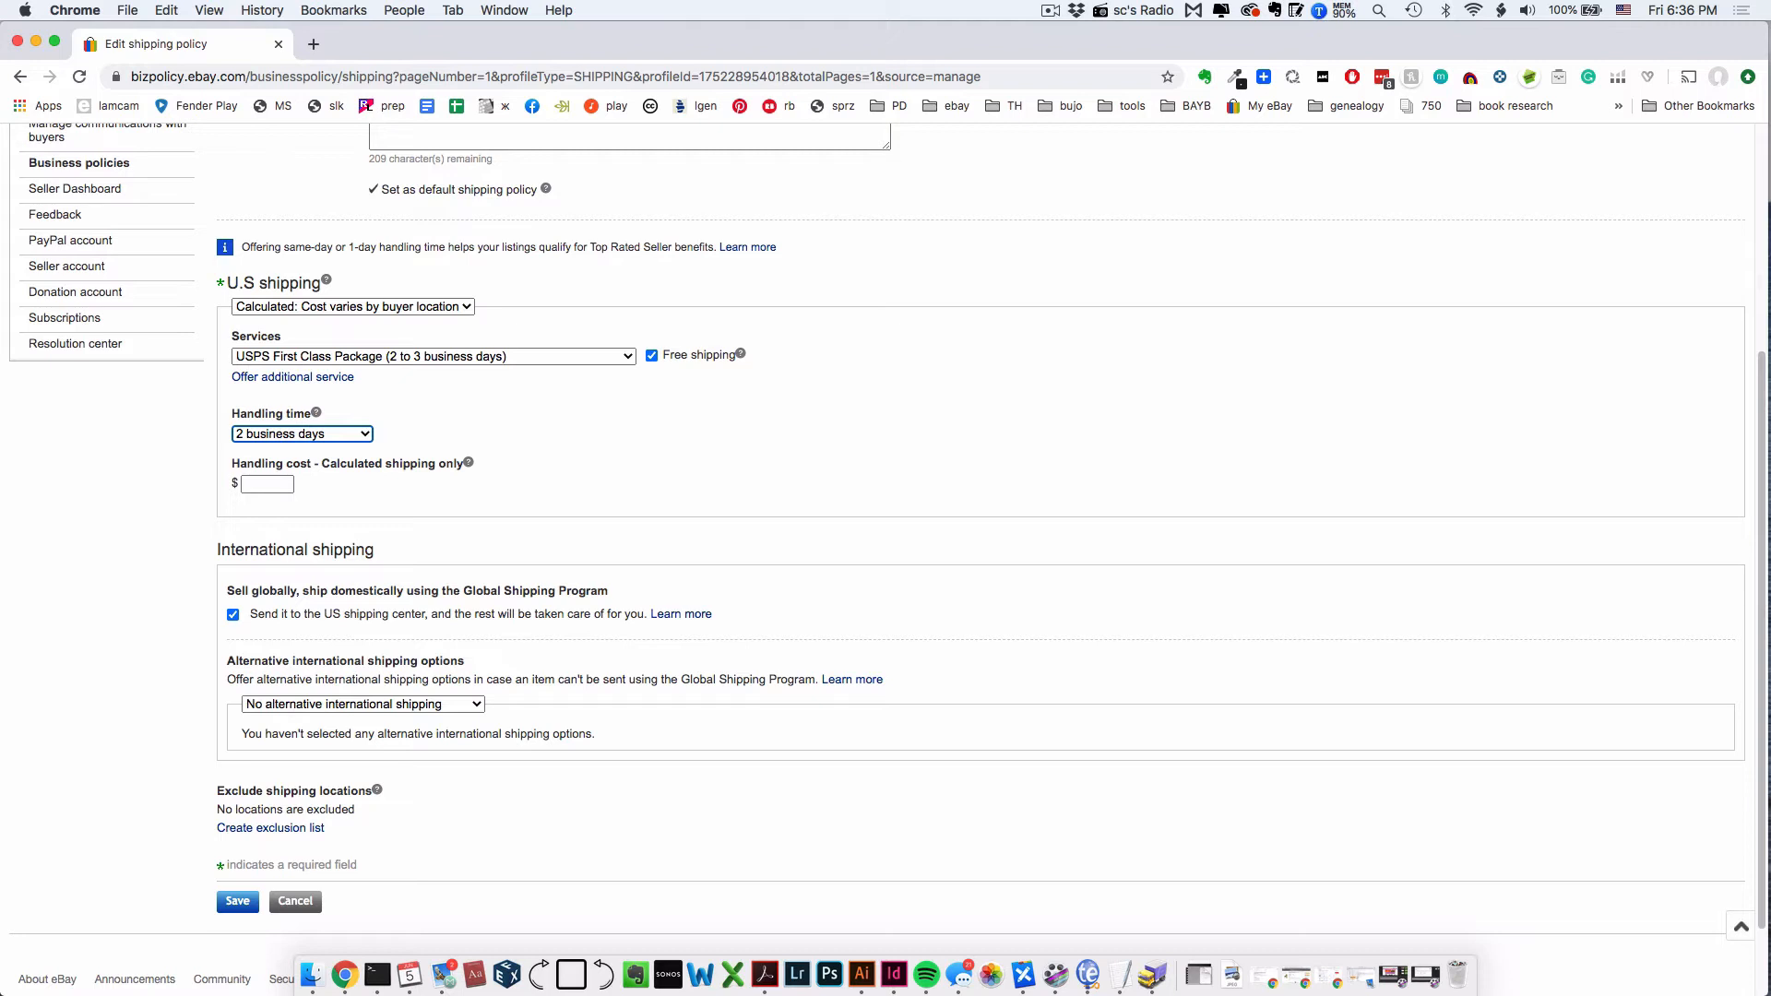
{"action": "left_click", "coordinate": [233, 616]}
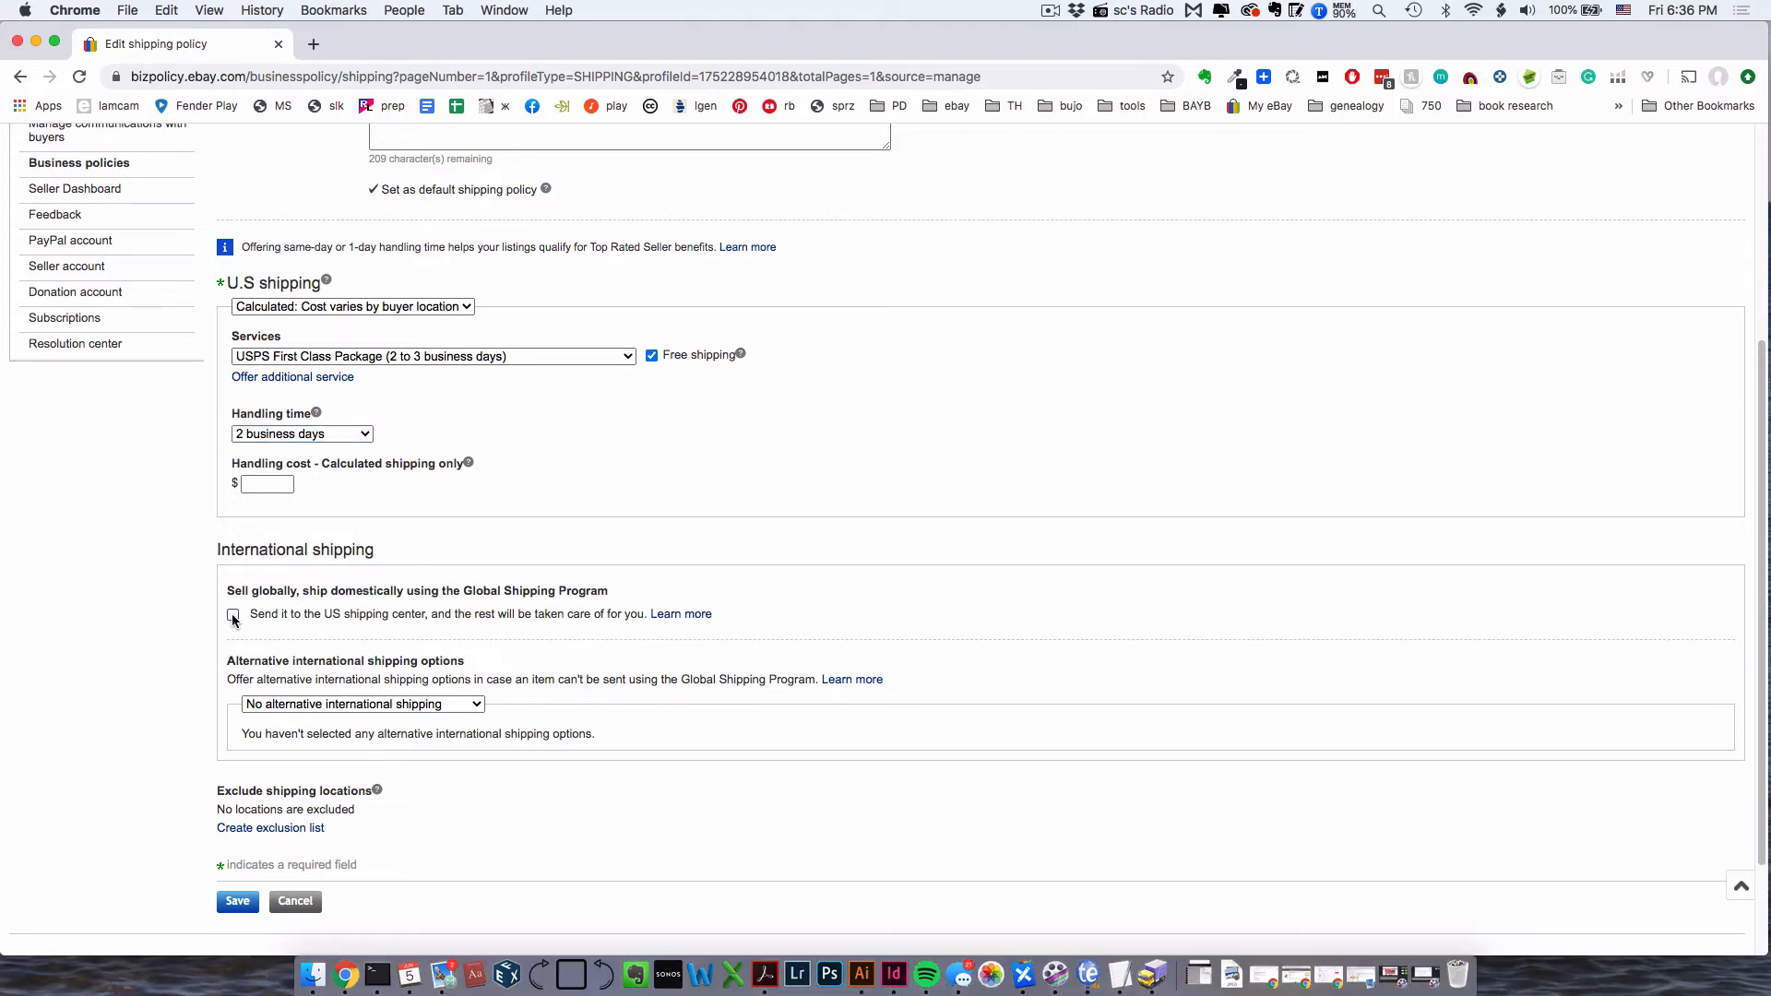
{"action": "scroll", "coordinate": [234, 618], "scroll_direction": "down", "scroll_amount": 3}
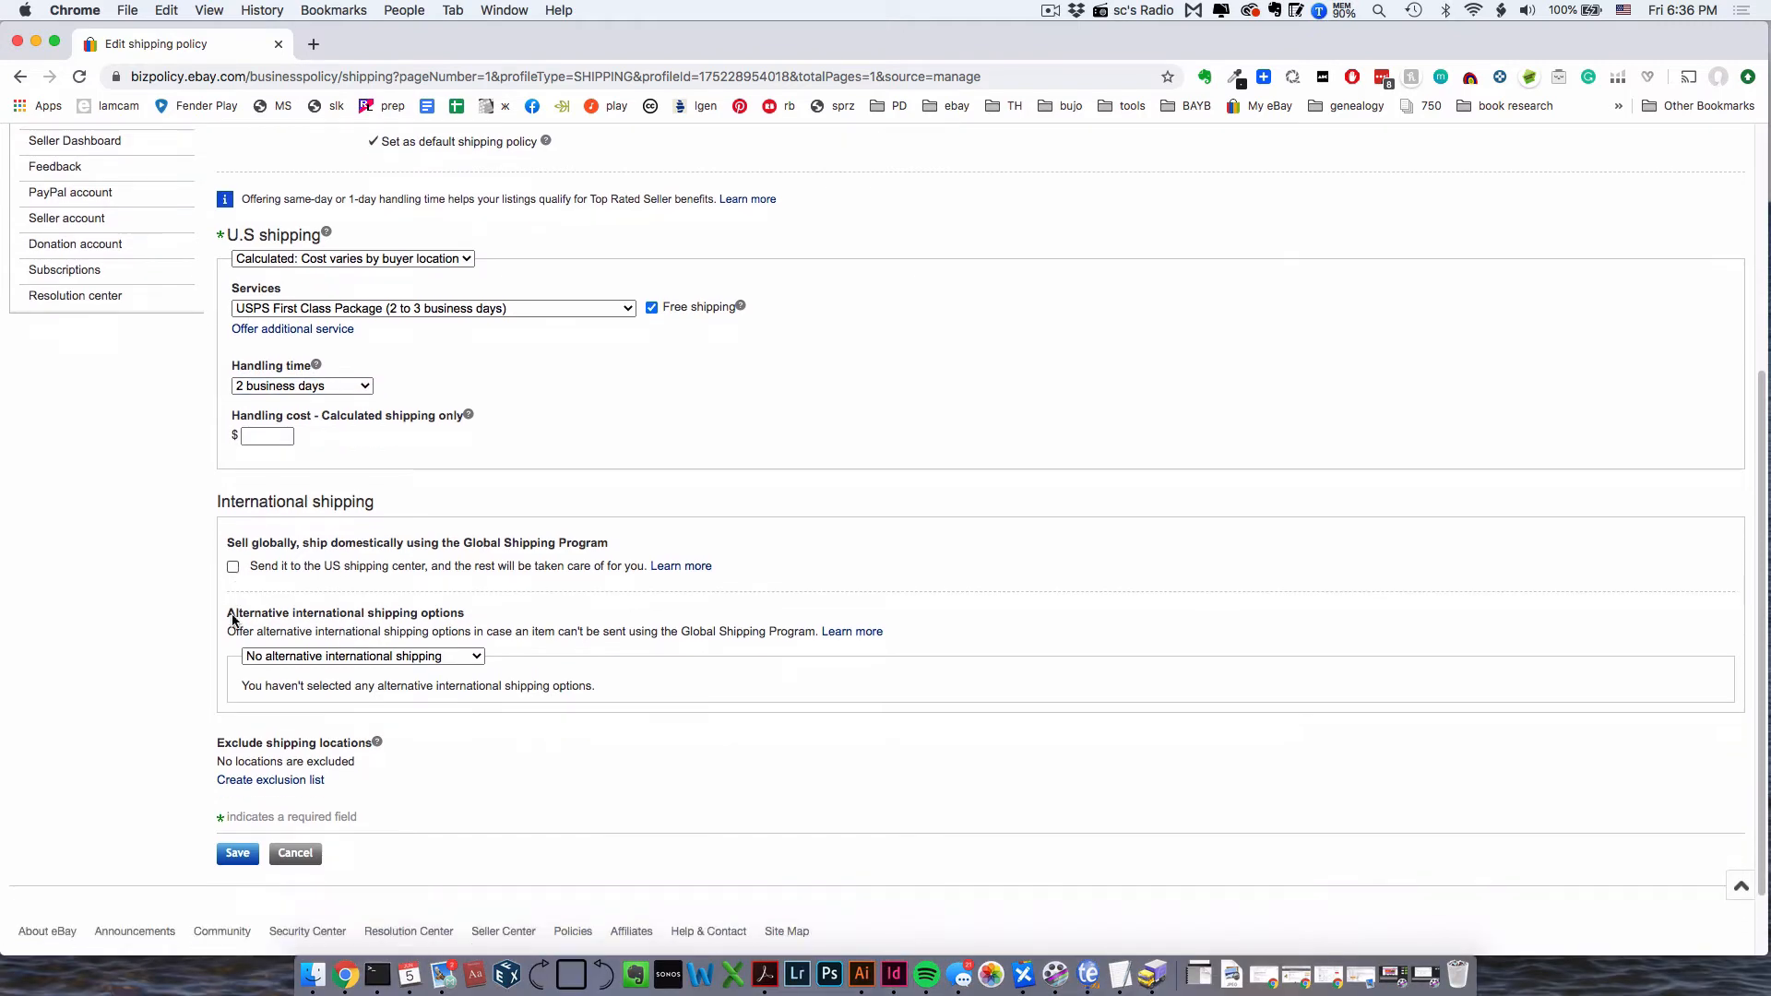
{"action": "left_click", "coordinate": [371, 594]}
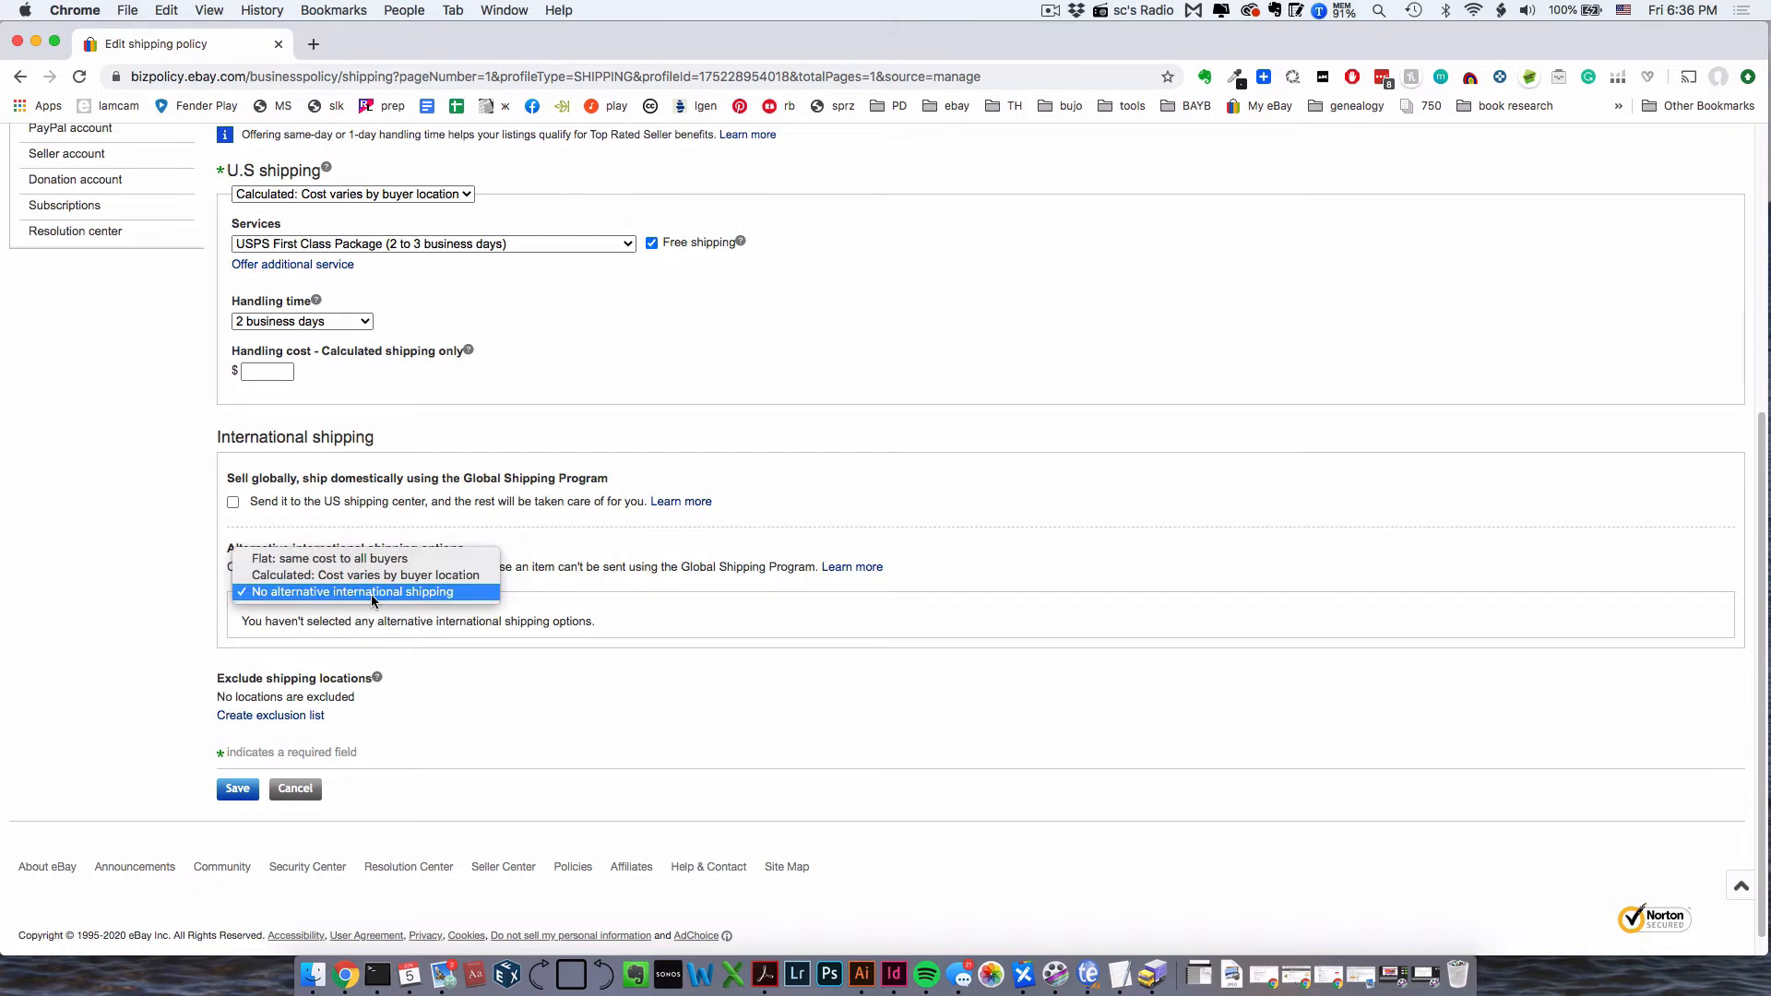
{"action": "left_click", "coordinate": [458, 575]}
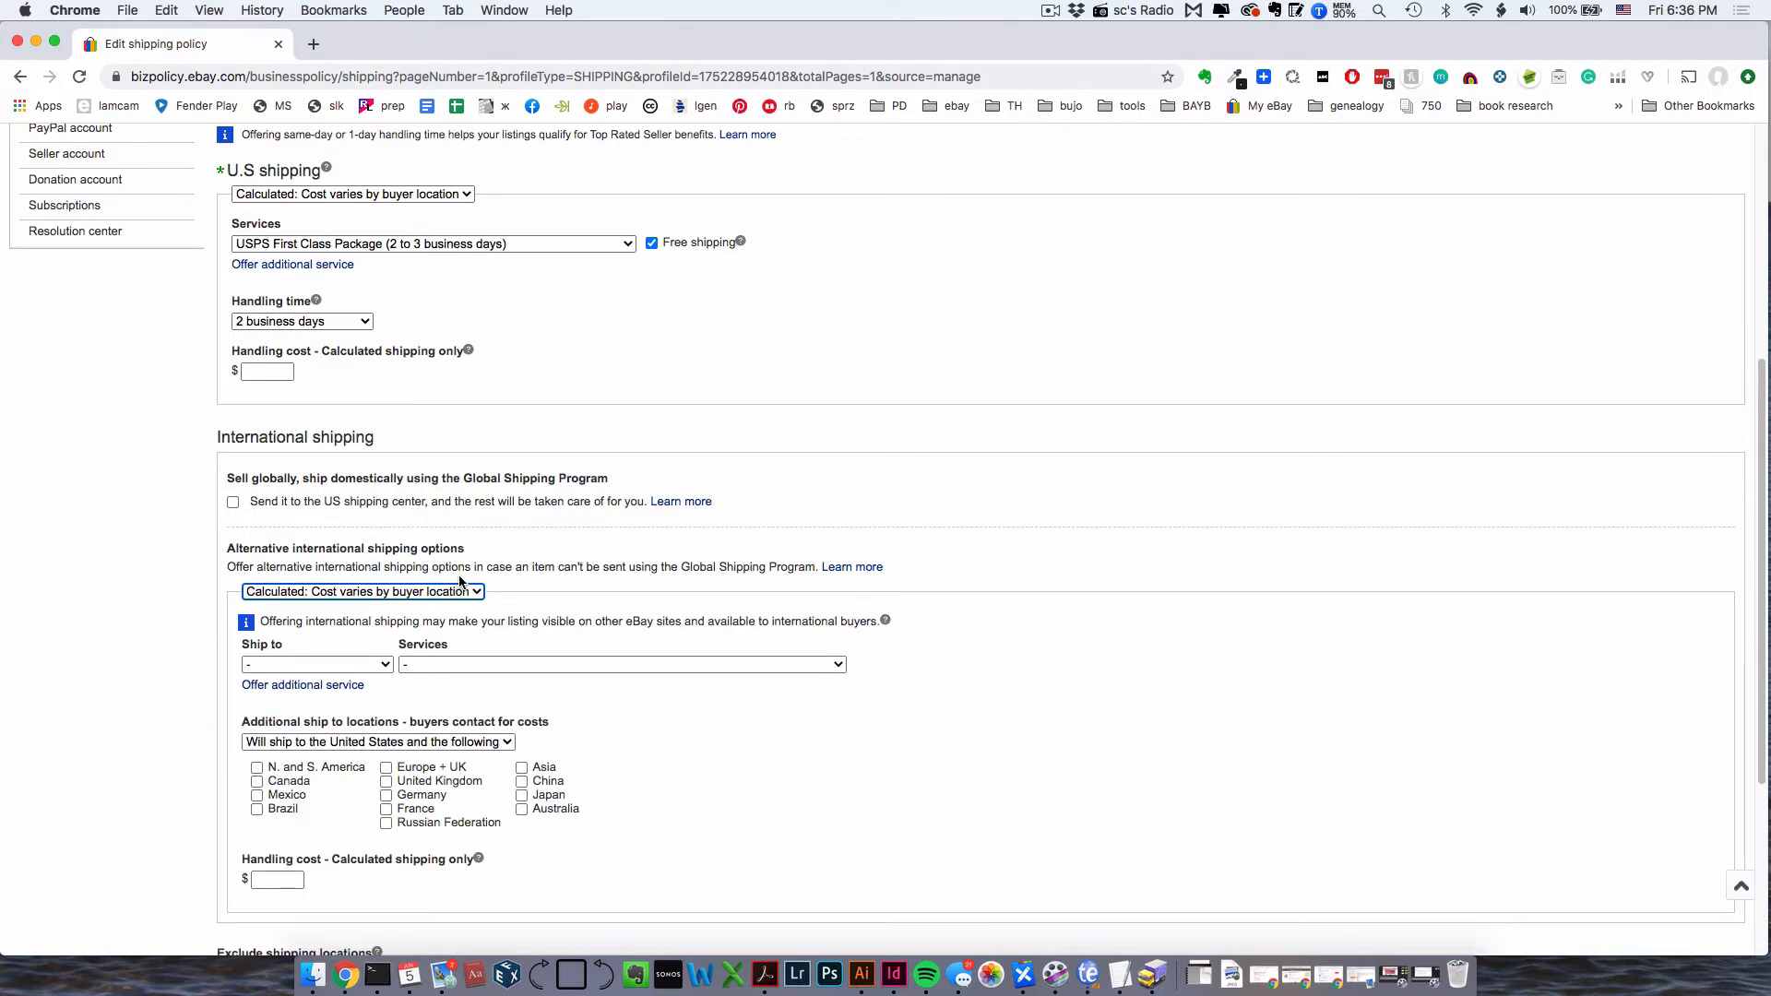
- Set international shipping to Worldwide using USPS First Class Mail International / First Class Package International Service
{"action": "scroll", "coordinate": [711, 788], "scroll_direction": "down", "scroll_amount": 3}
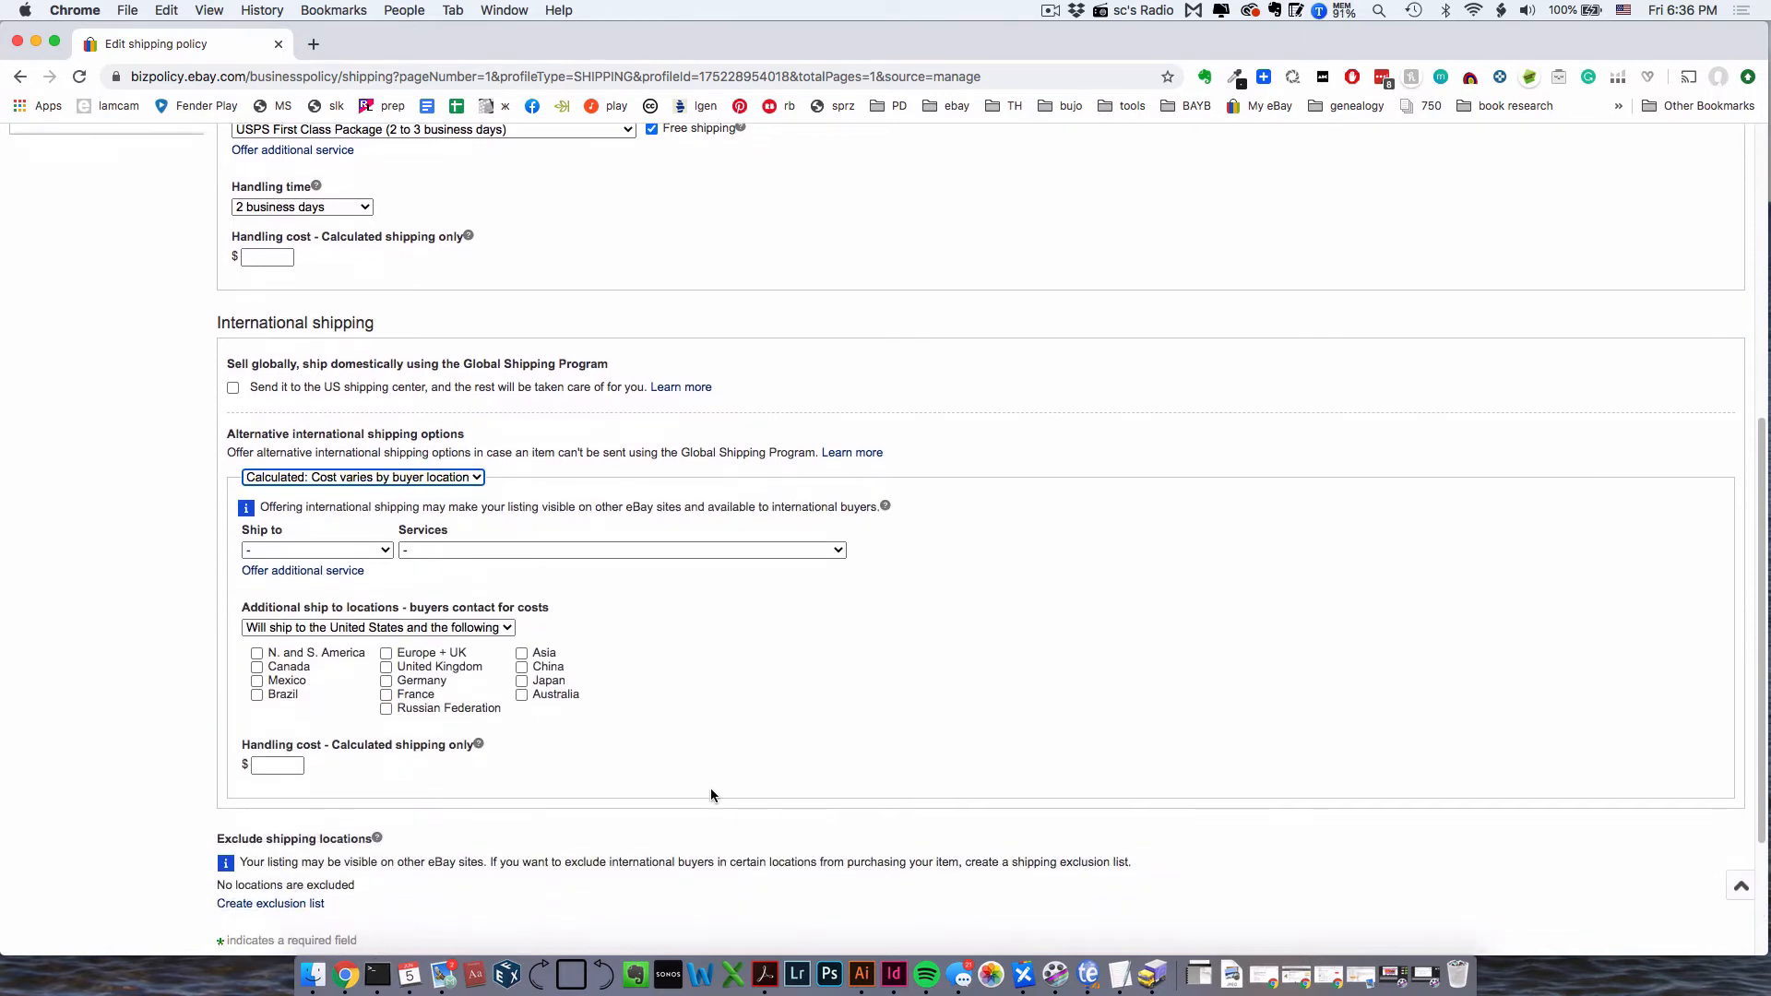
{"action": "left_click", "coordinate": [336, 549]}
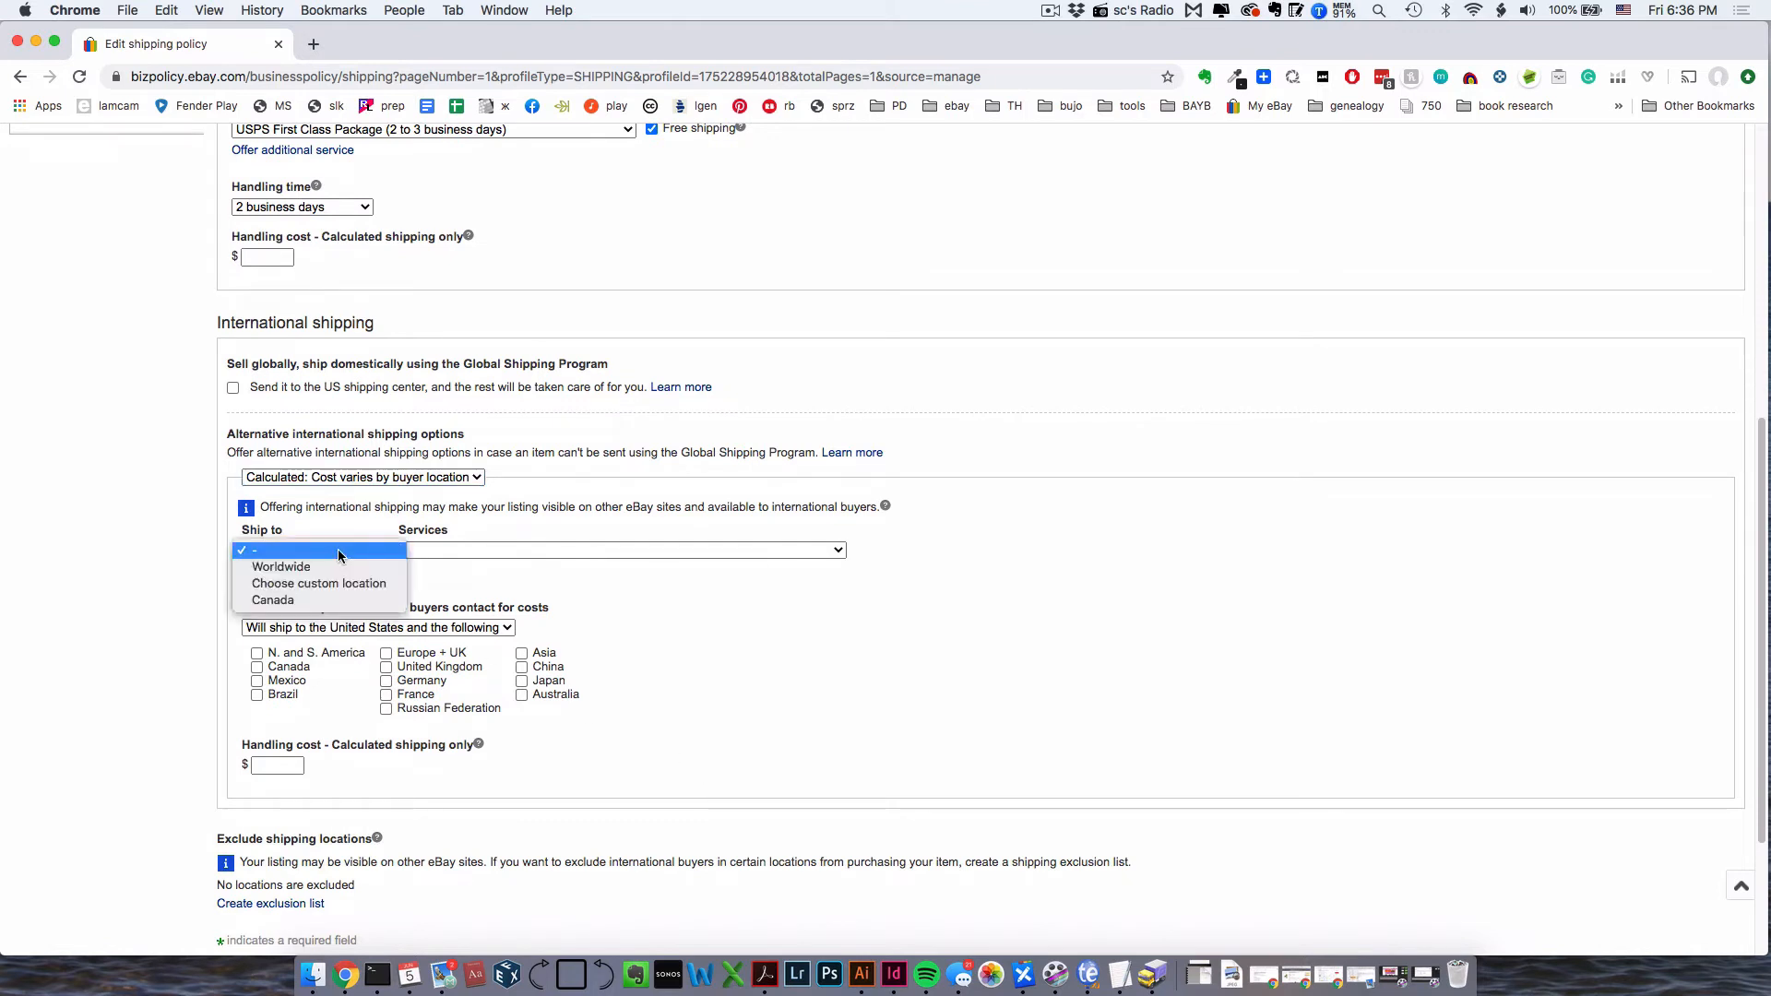
{"action": "left_click", "coordinate": [533, 589]}
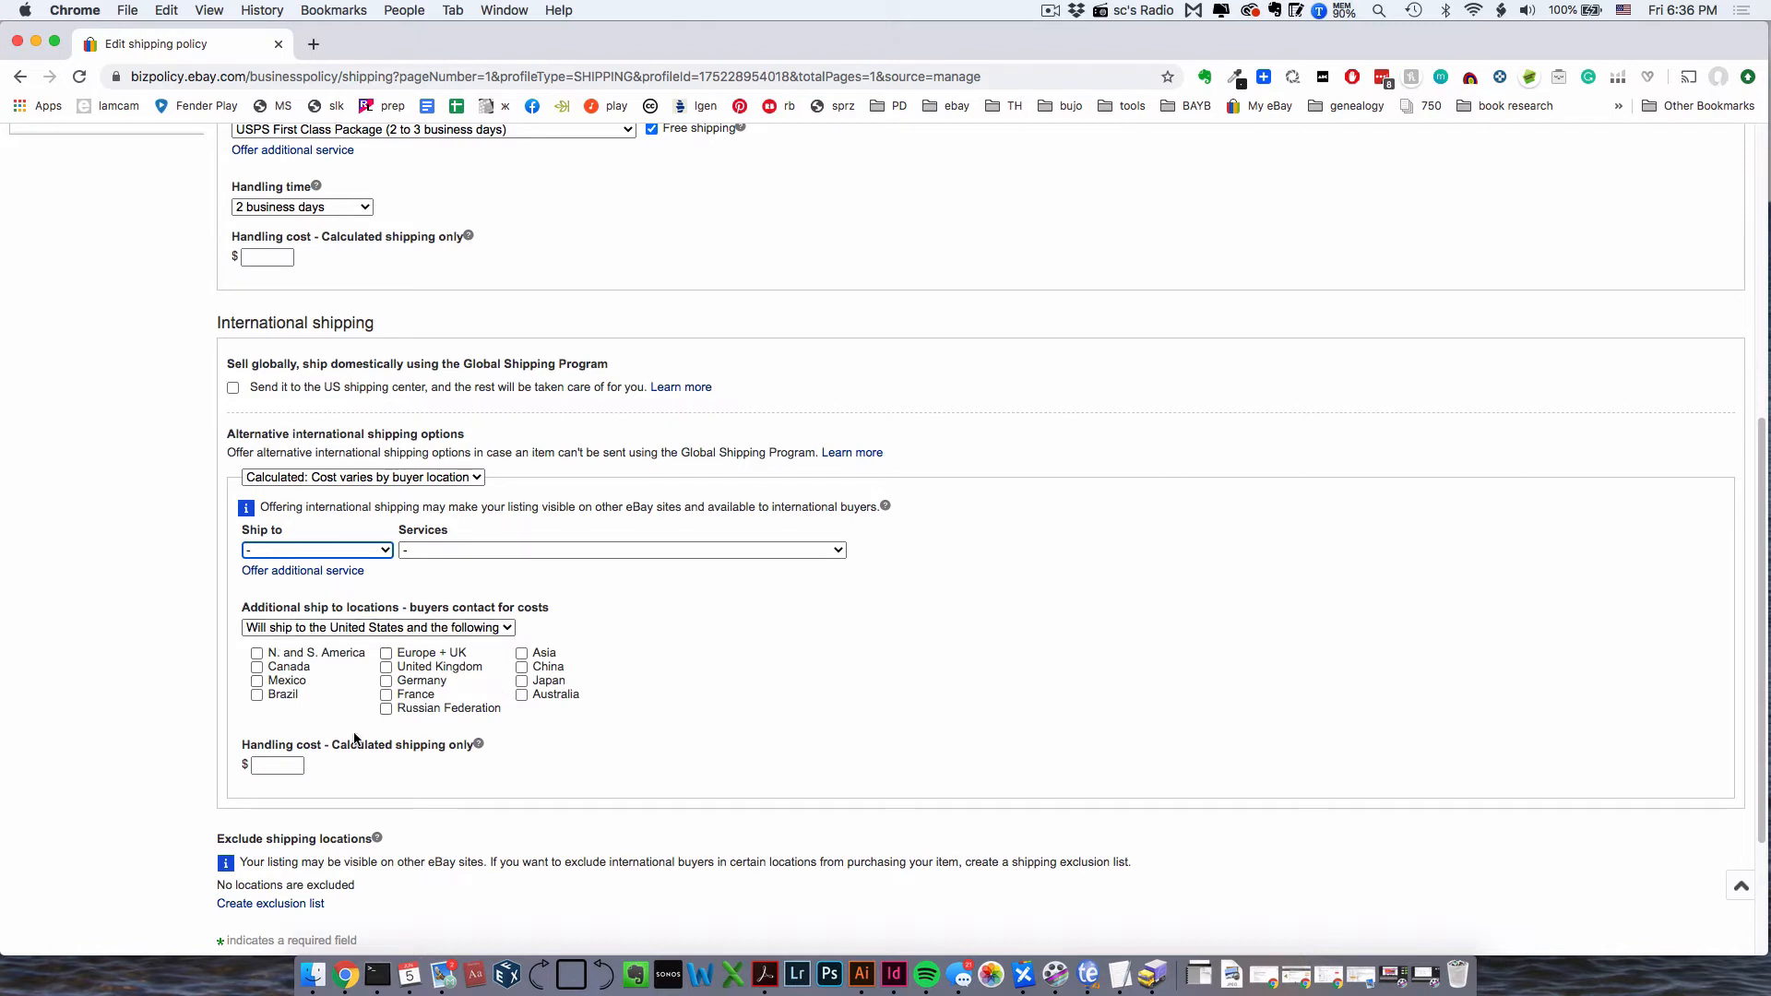
{"action": "left_click", "coordinate": [307, 553]}
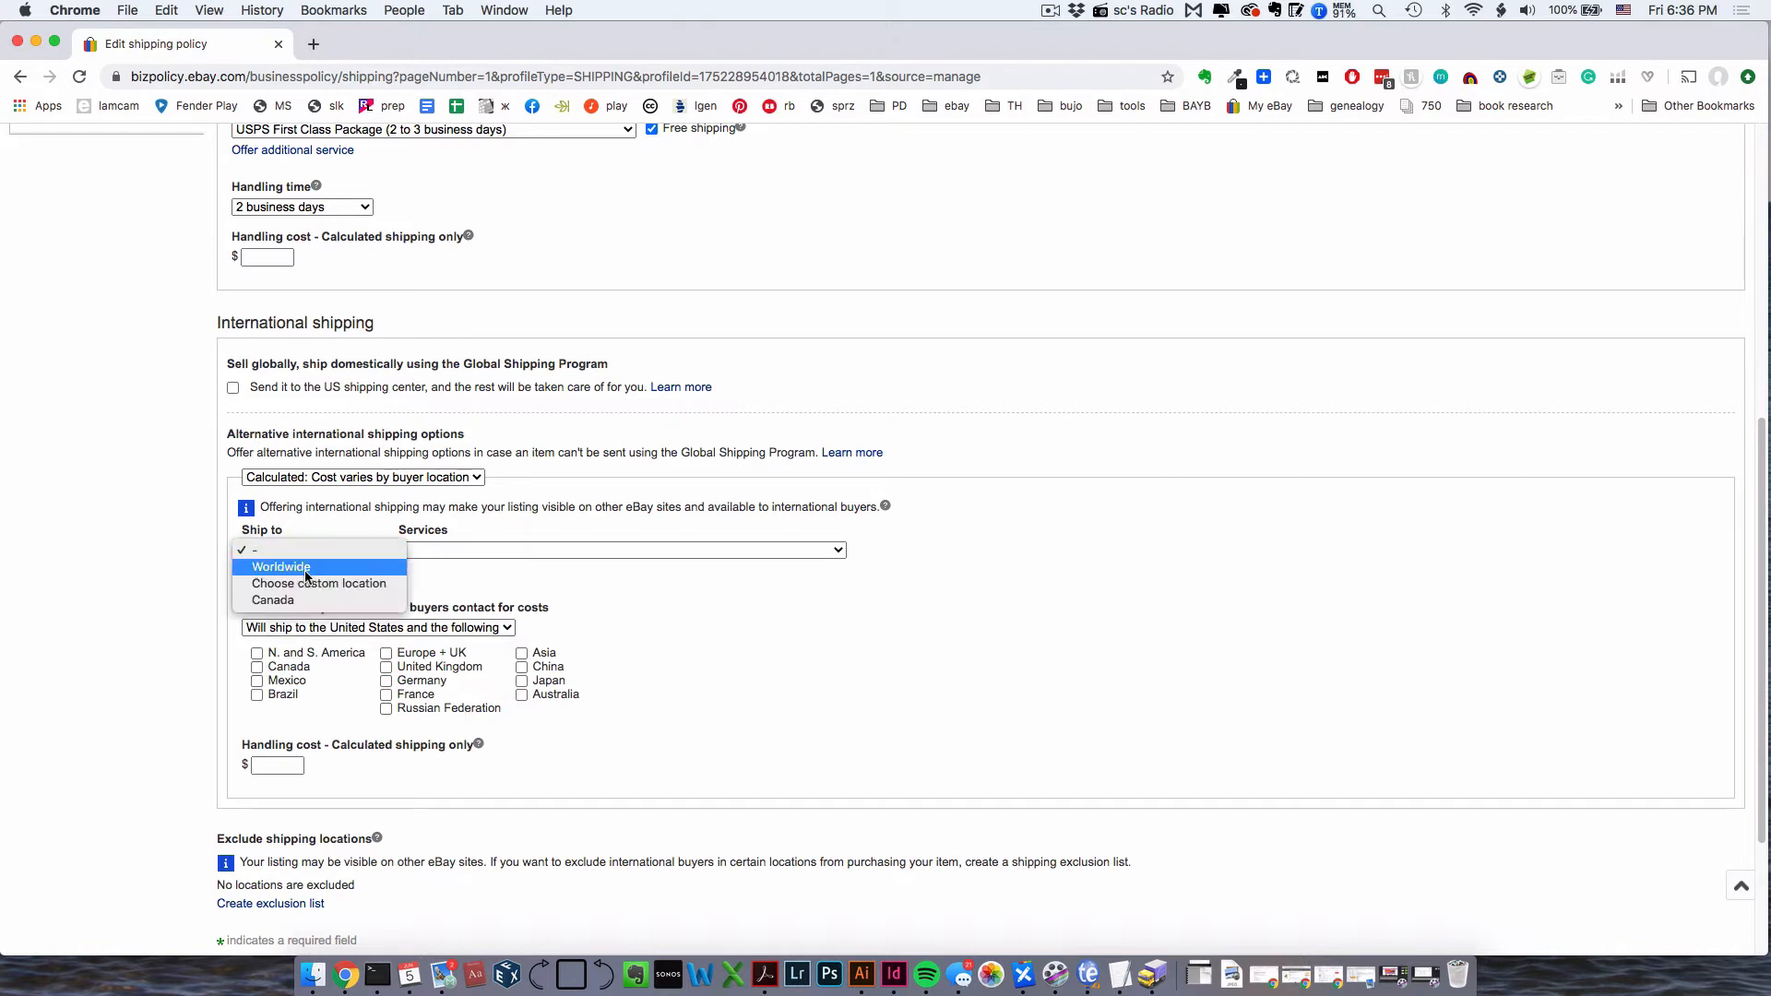
{"action": "left_click", "coordinate": [307, 567]}
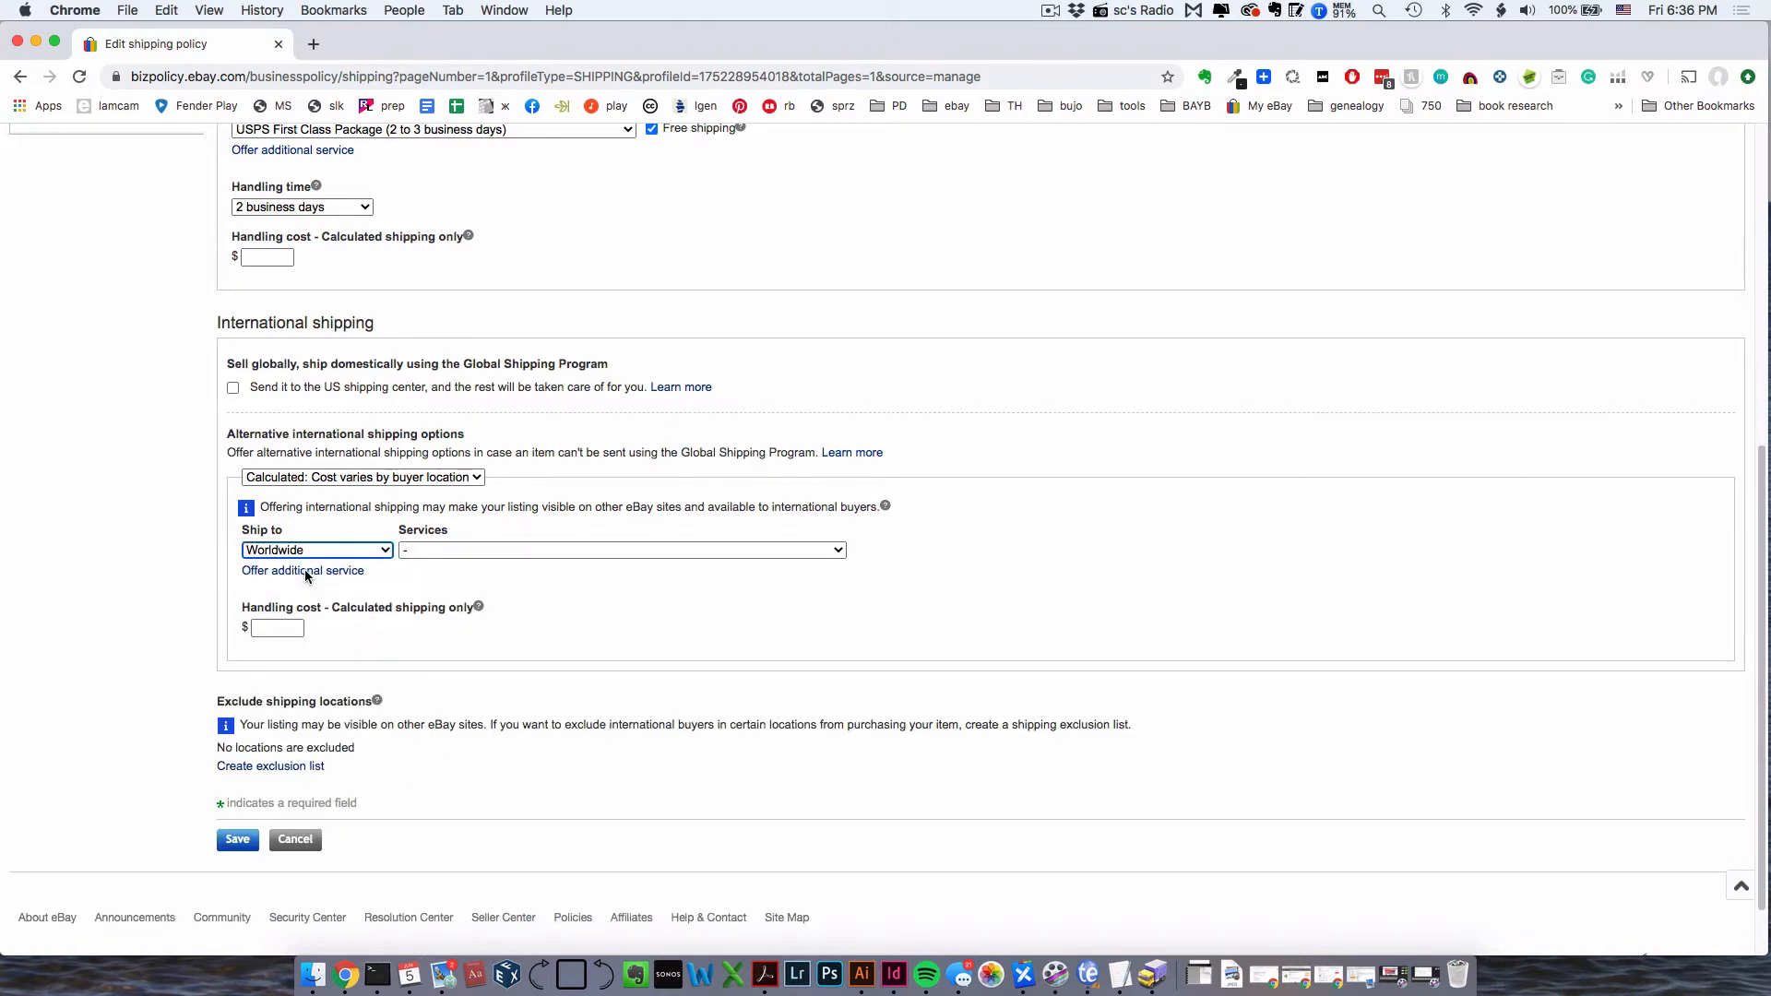
{"action": "left_click", "coordinate": [456, 551]}
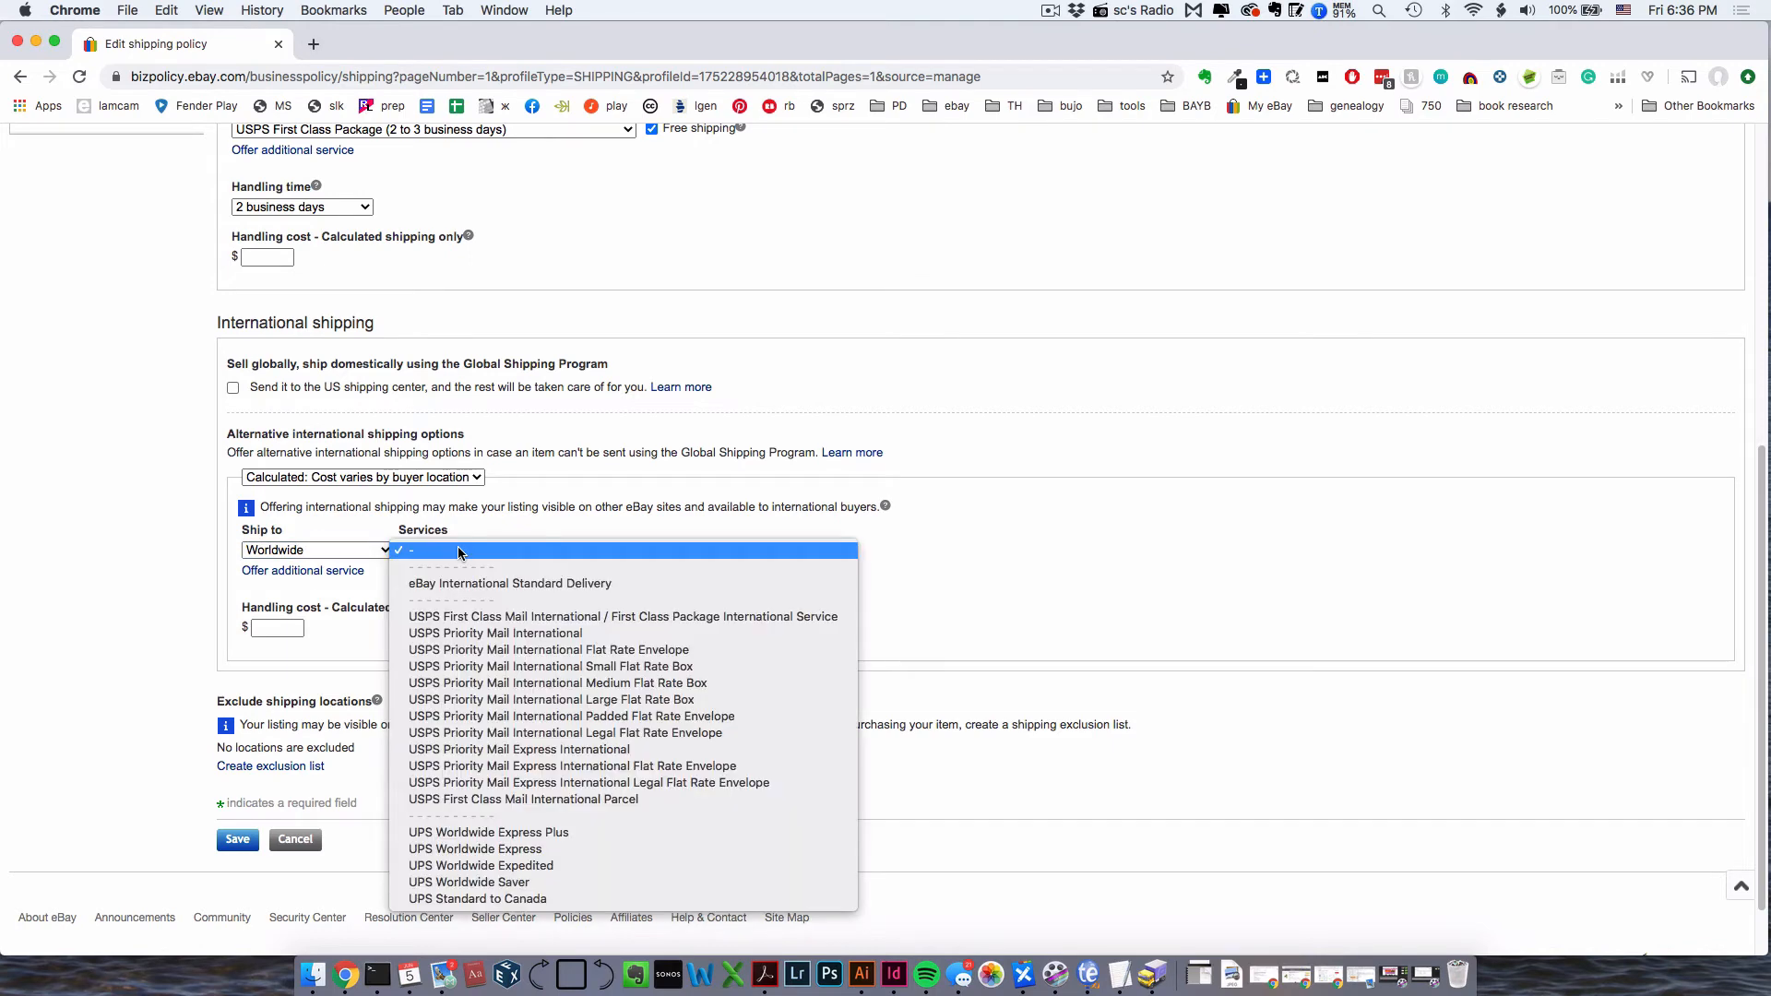
{"action": "left_click", "coordinate": [799, 617]}
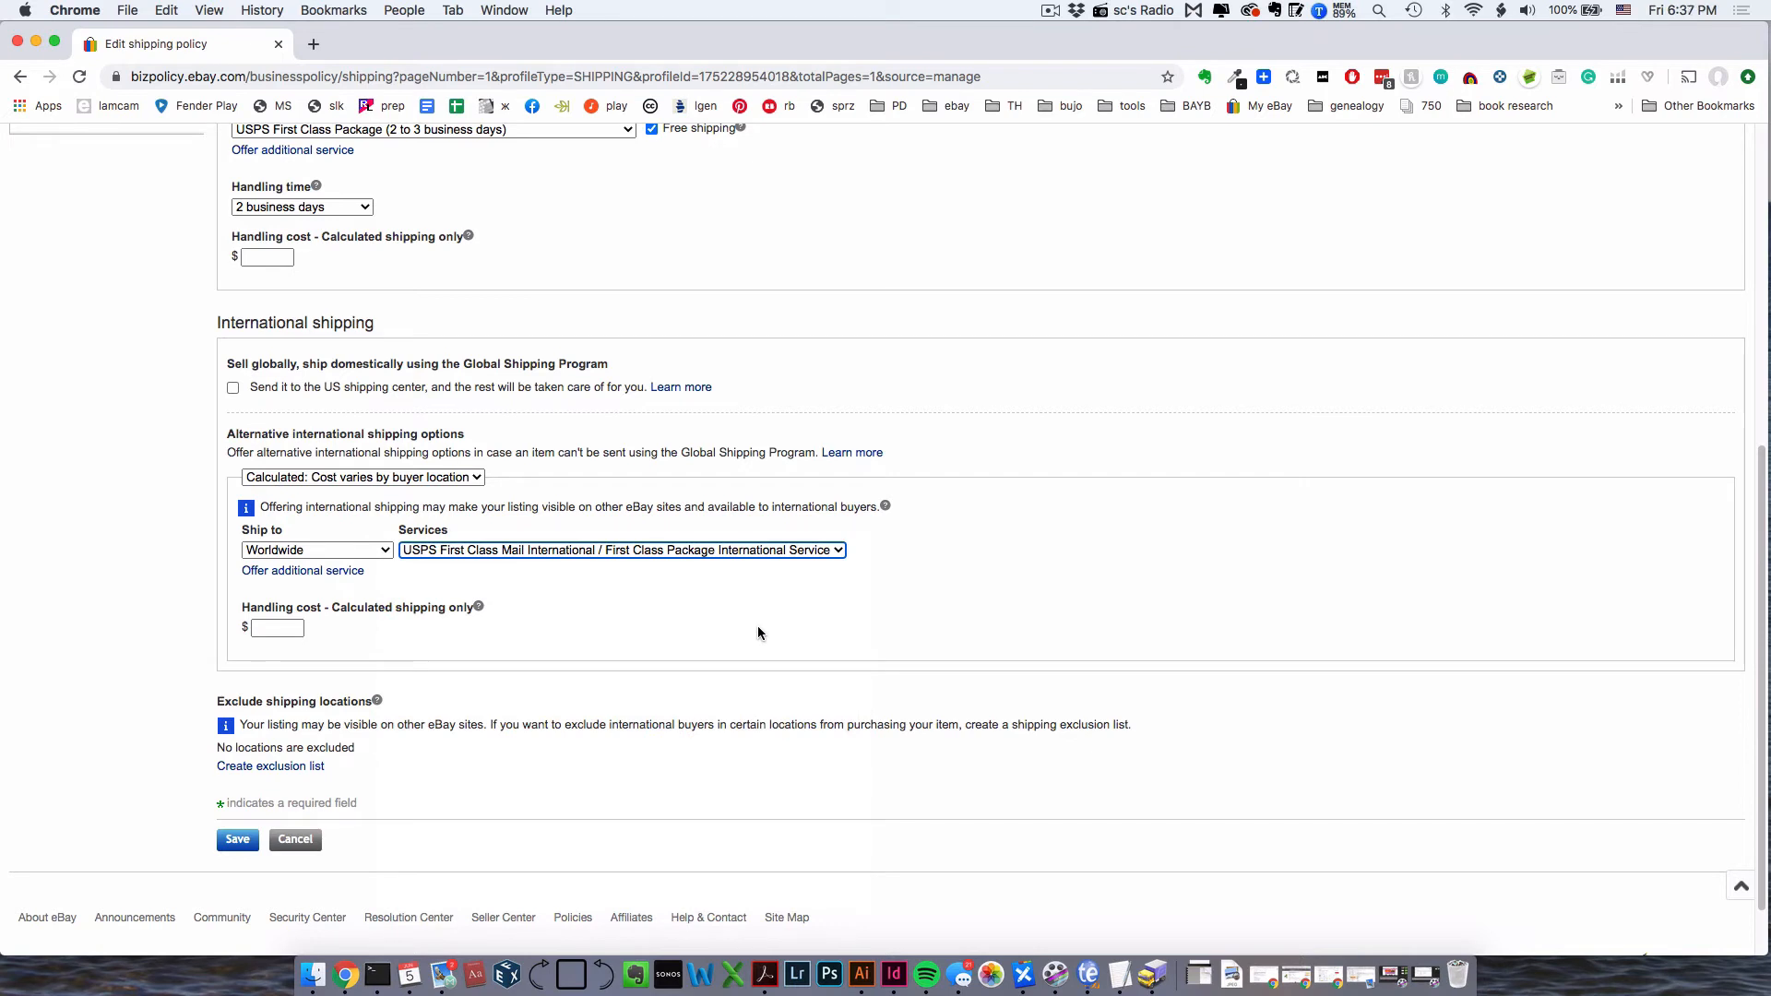
- Set the handling cost for calculated international shipping to $1
{"action": "left_click", "coordinate": [269, 628]}
{"action": "type", "text": "1"}
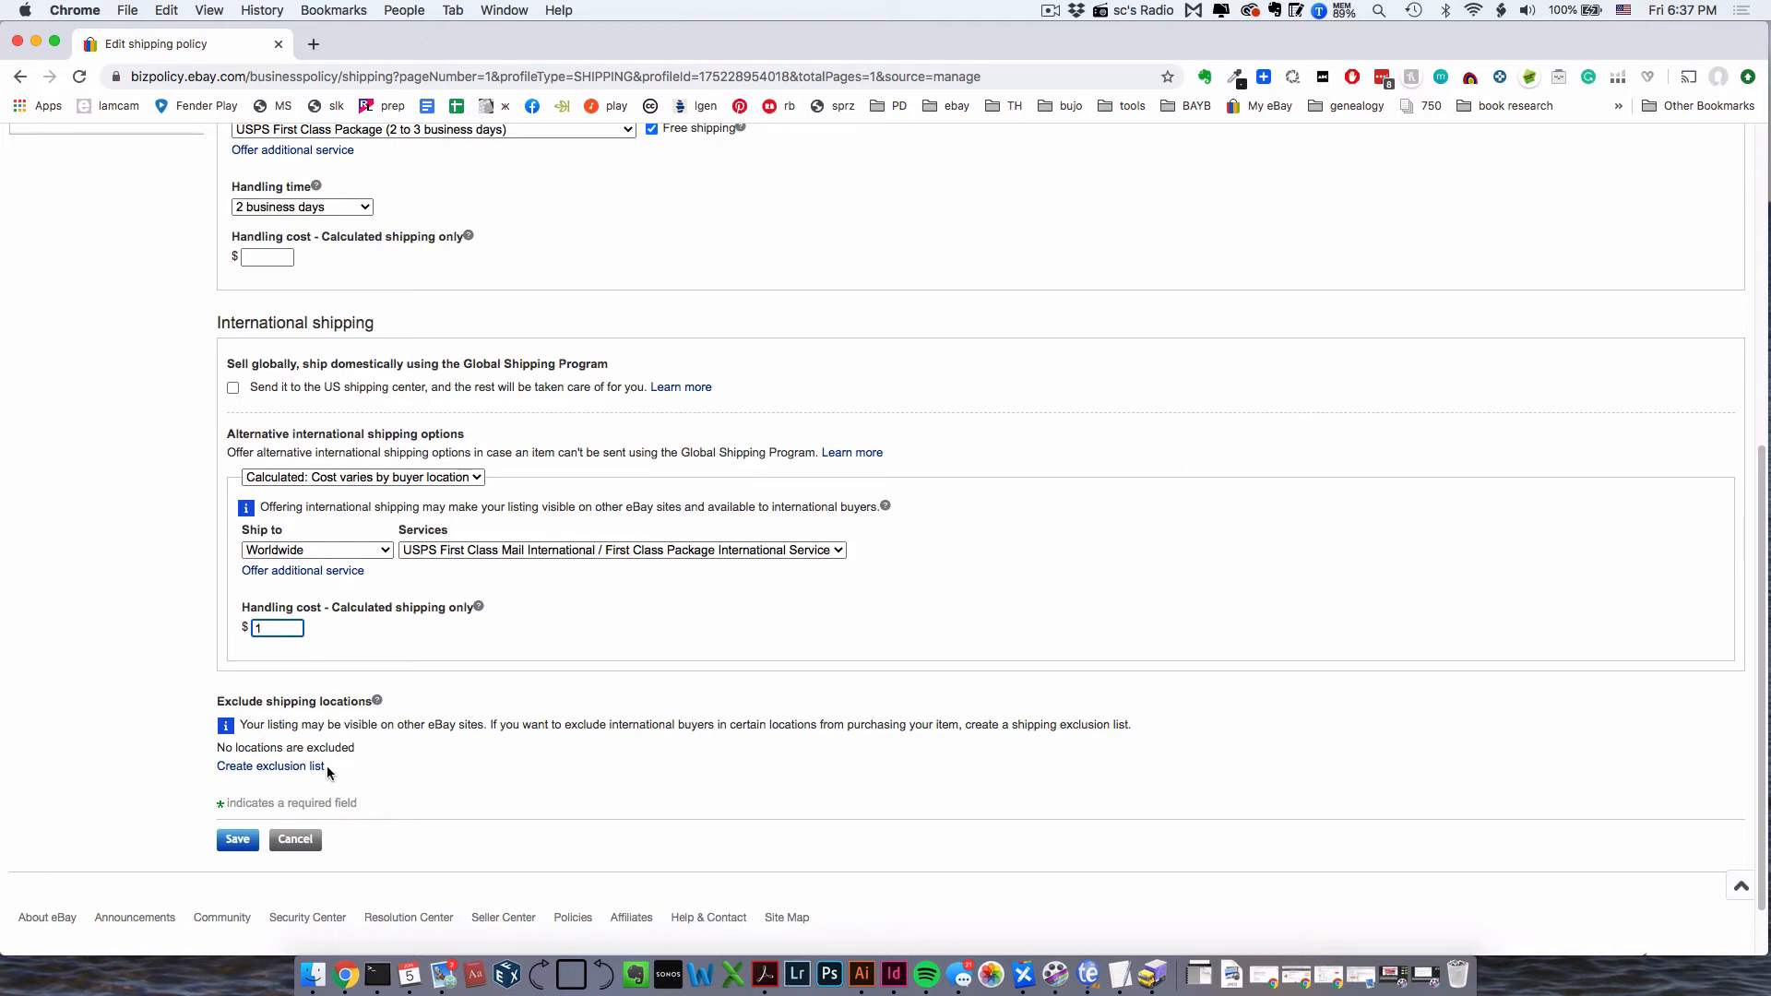
{"action": "scroll", "coordinate": [326, 765], "scroll_direction": "down", "scroll_amount": 2}
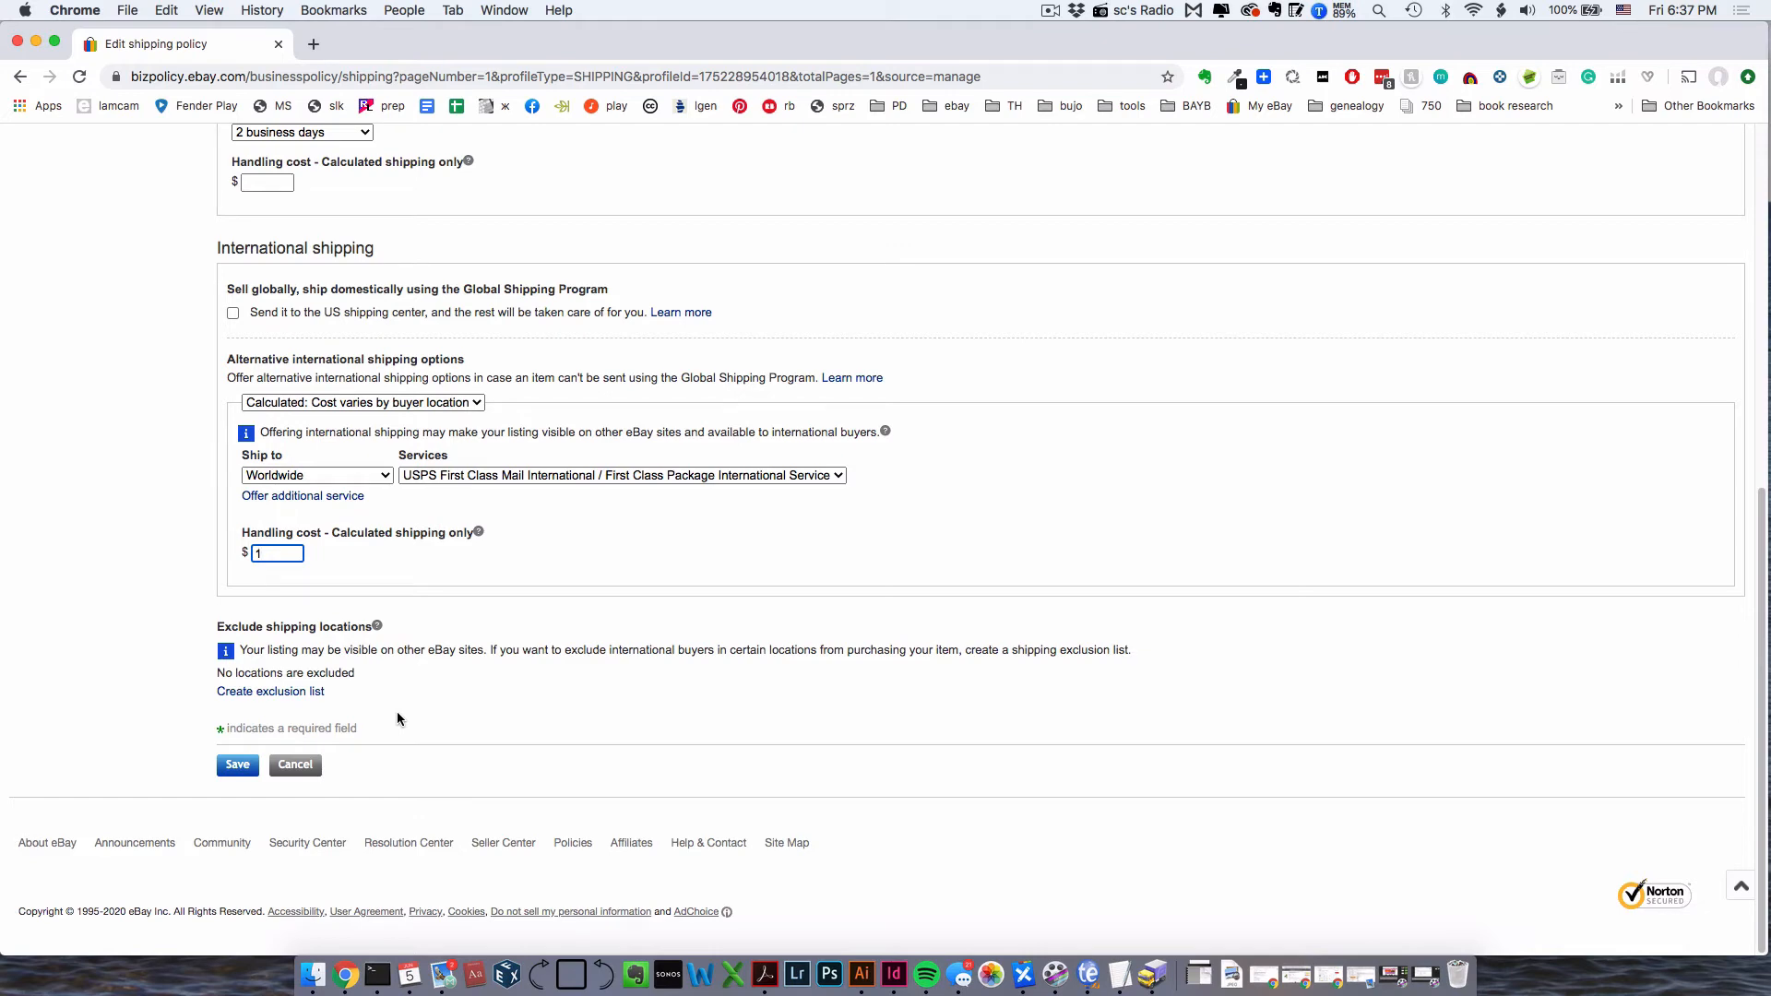
- Rename the shipping policy as "* Free First Class / Paid International First Class"
{"action": "scroll", "coordinate": [396, 719], "scroll_direction": "up", "scroll_amount": 7}
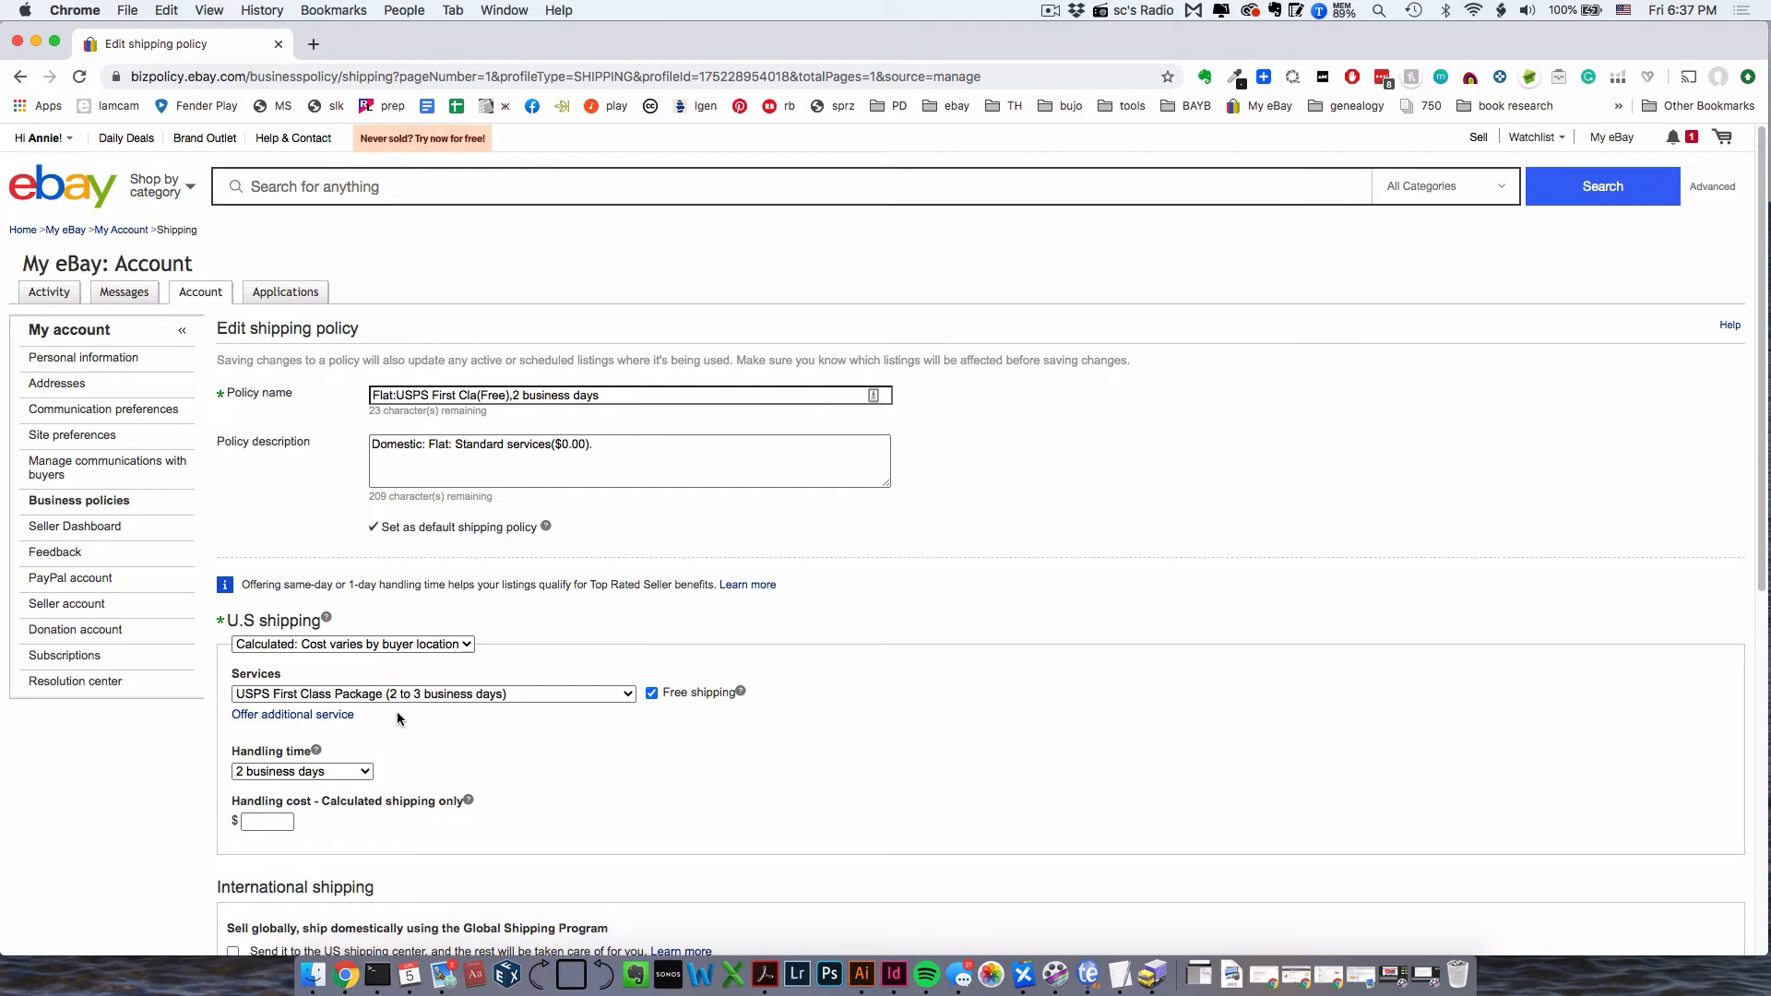
{"action": "triple_click", "coordinate": [554, 395]}
{"action": "type", "text": "* Fr"}
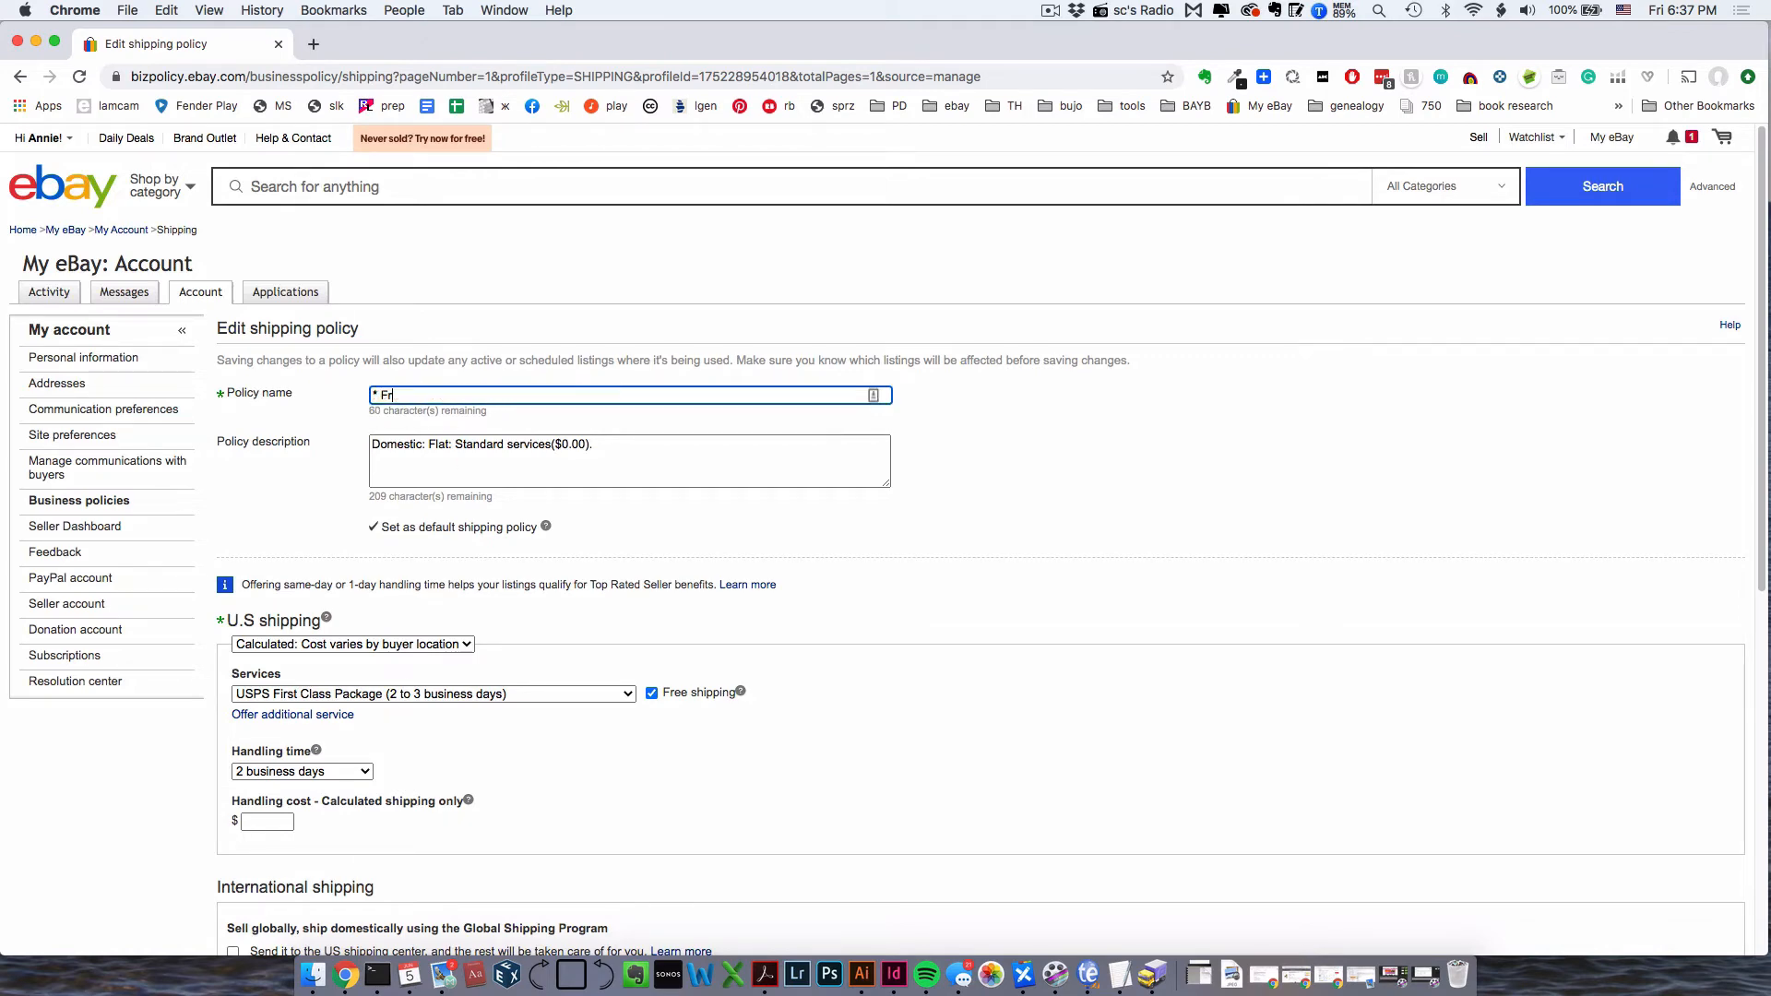
{"action": "type", "text": "ee First Class / Paid International First Class"}
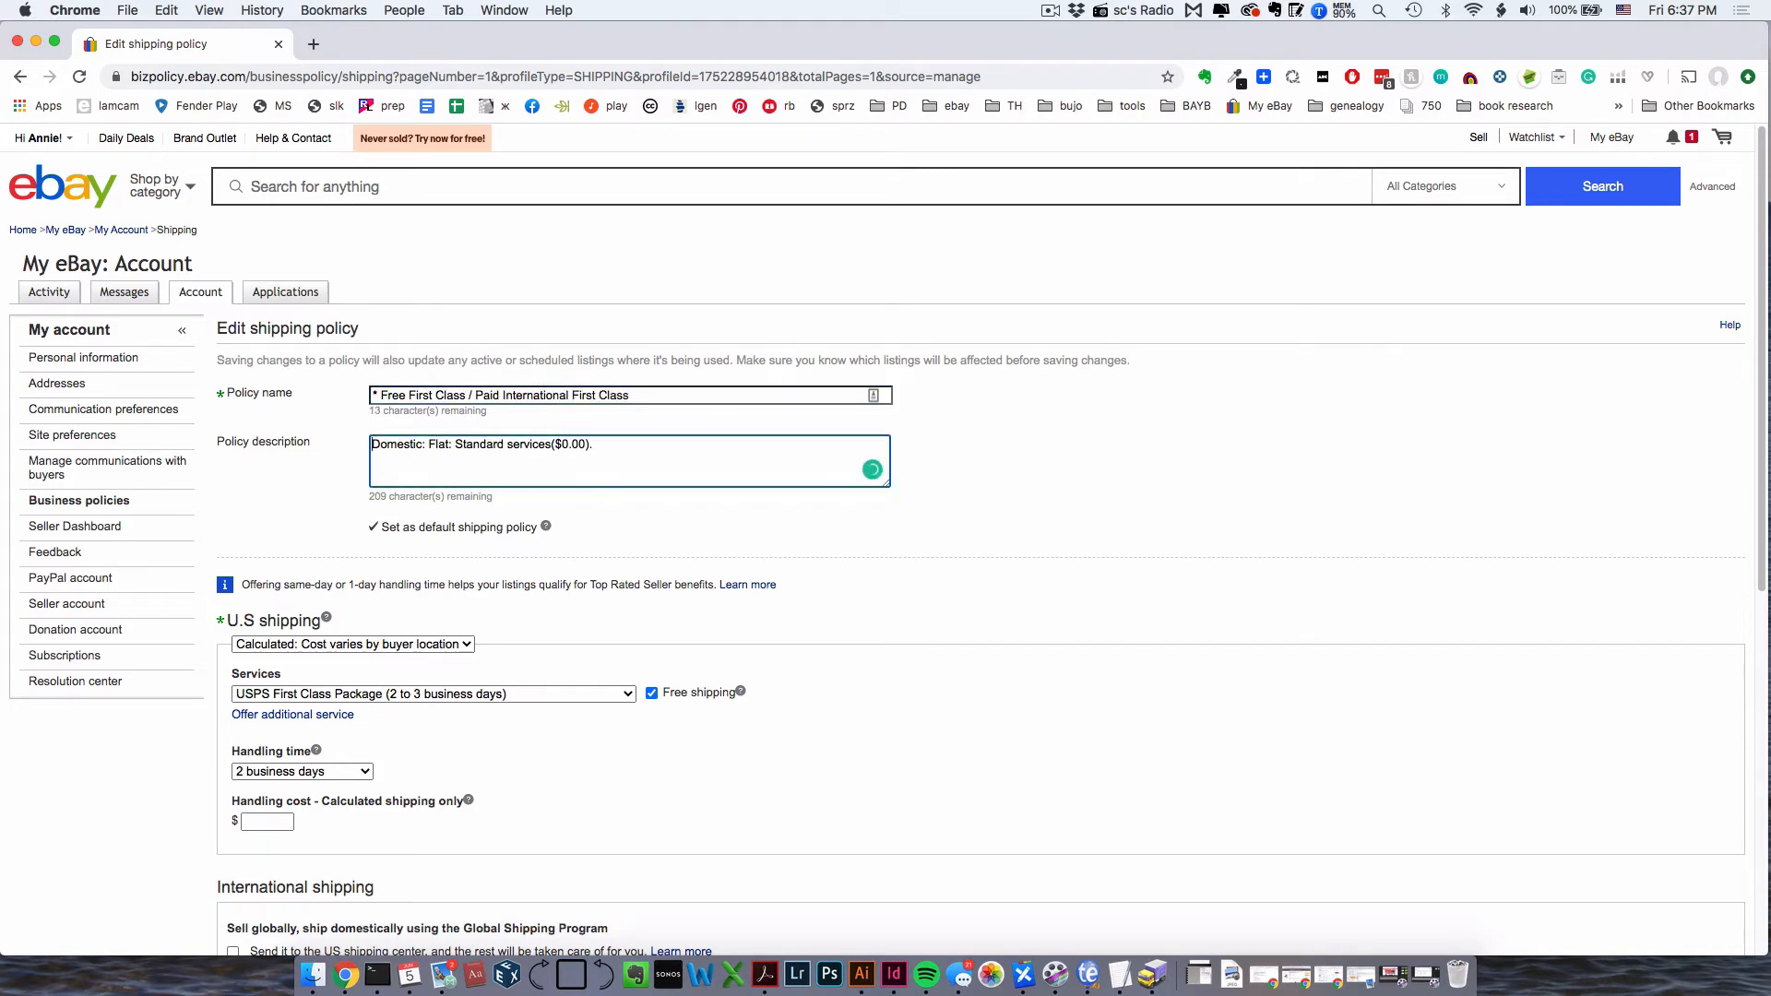
- Replace the policy description with a copy of the policy name without its asterisk: "Free First Class / Paid International First Class"
{"action": "triple_click", "coordinate": [388, 392]}
{"action": "key", "text": "super+c"}
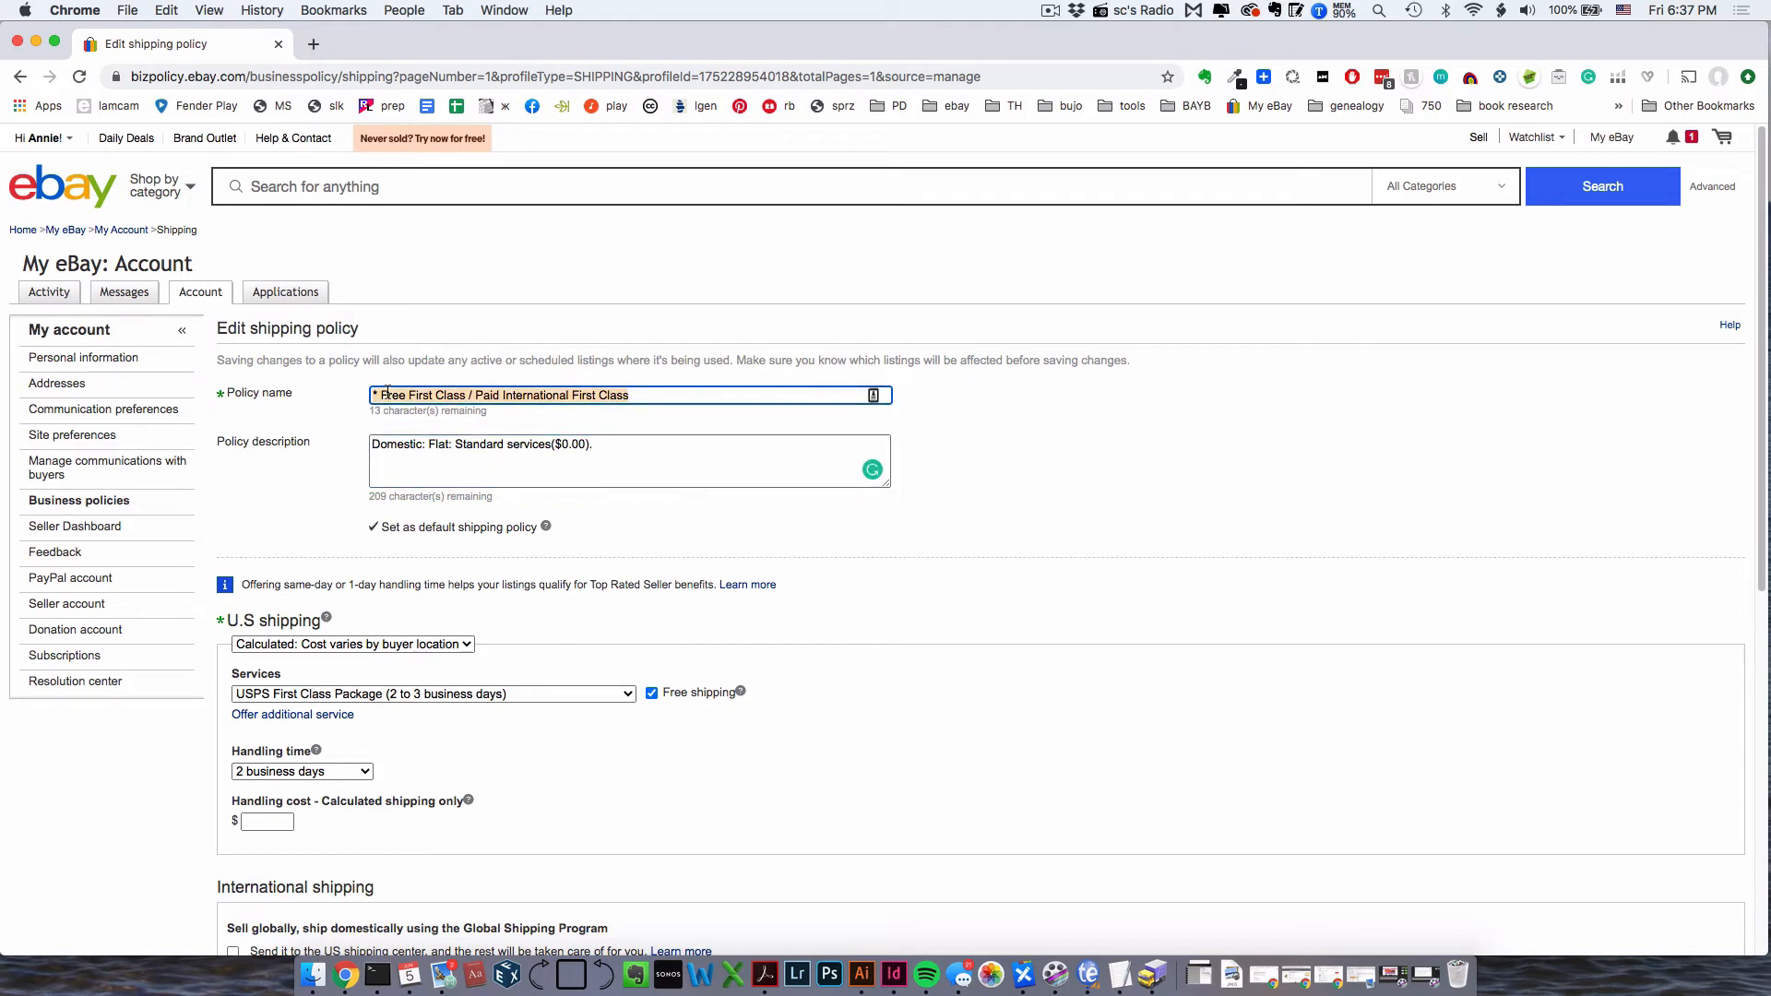
{"action": "triple_click", "coordinate": [444, 450]}
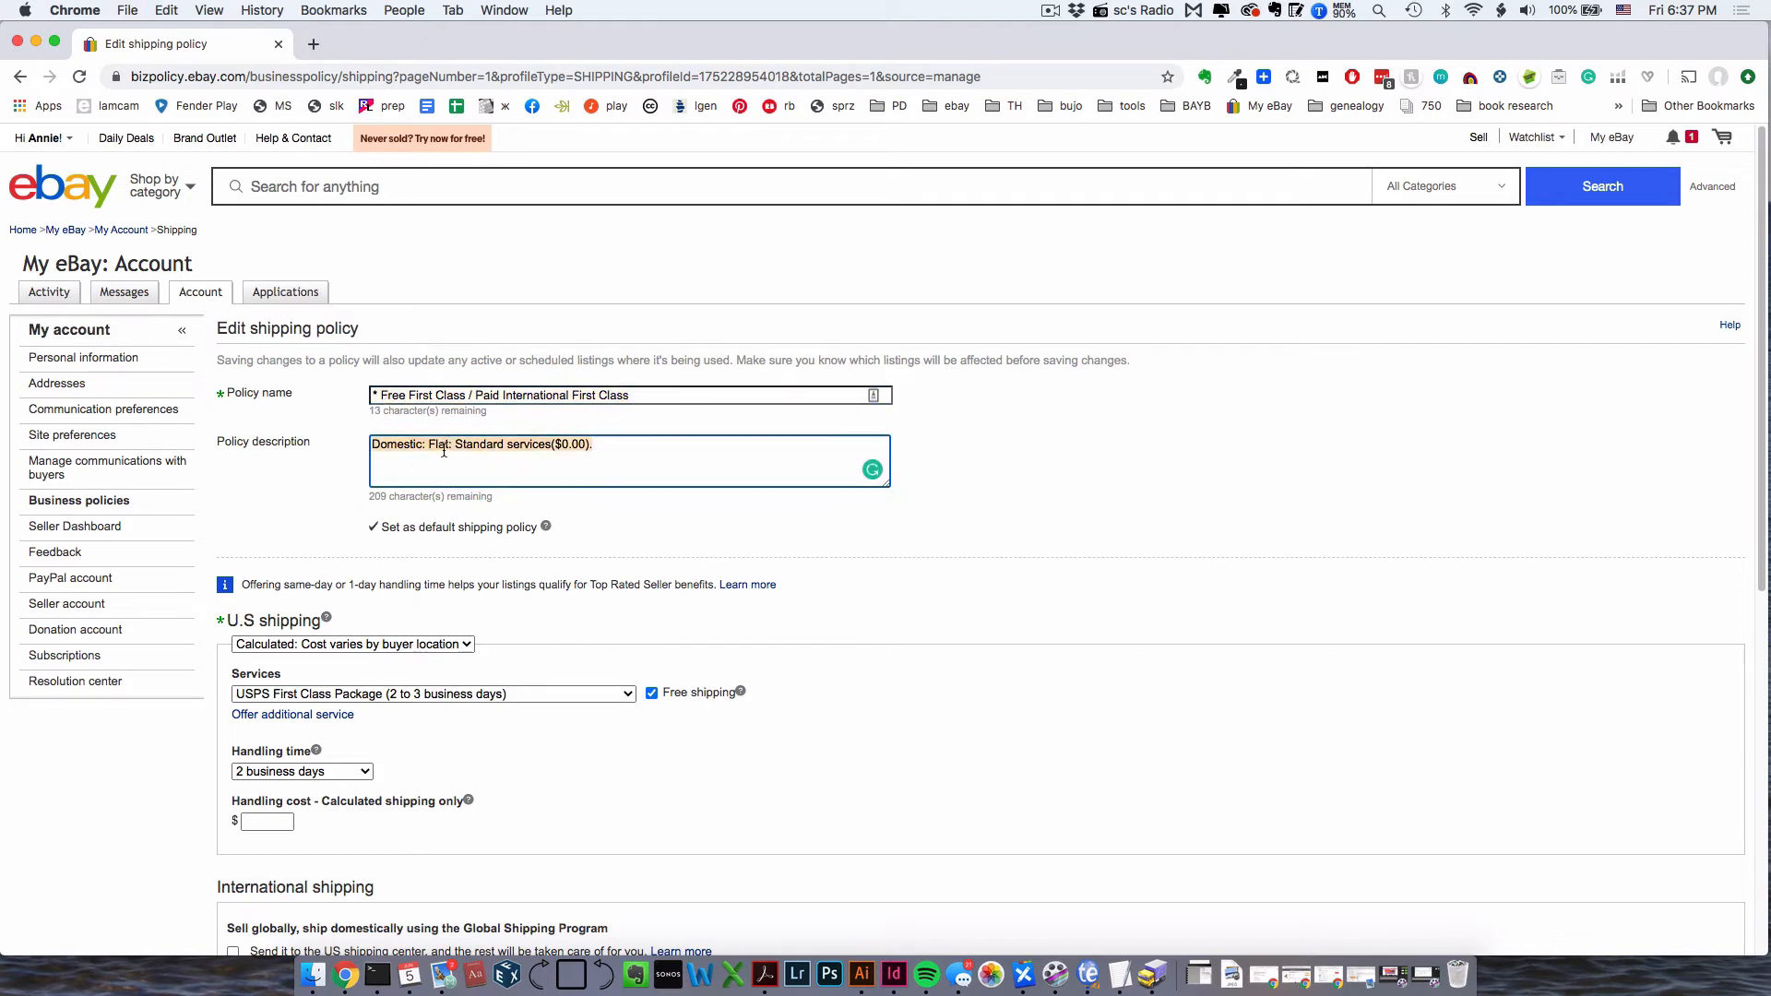
{"action": "key", "text": "super+v"}
{"action": "left_click", "coordinate": [381, 444]}
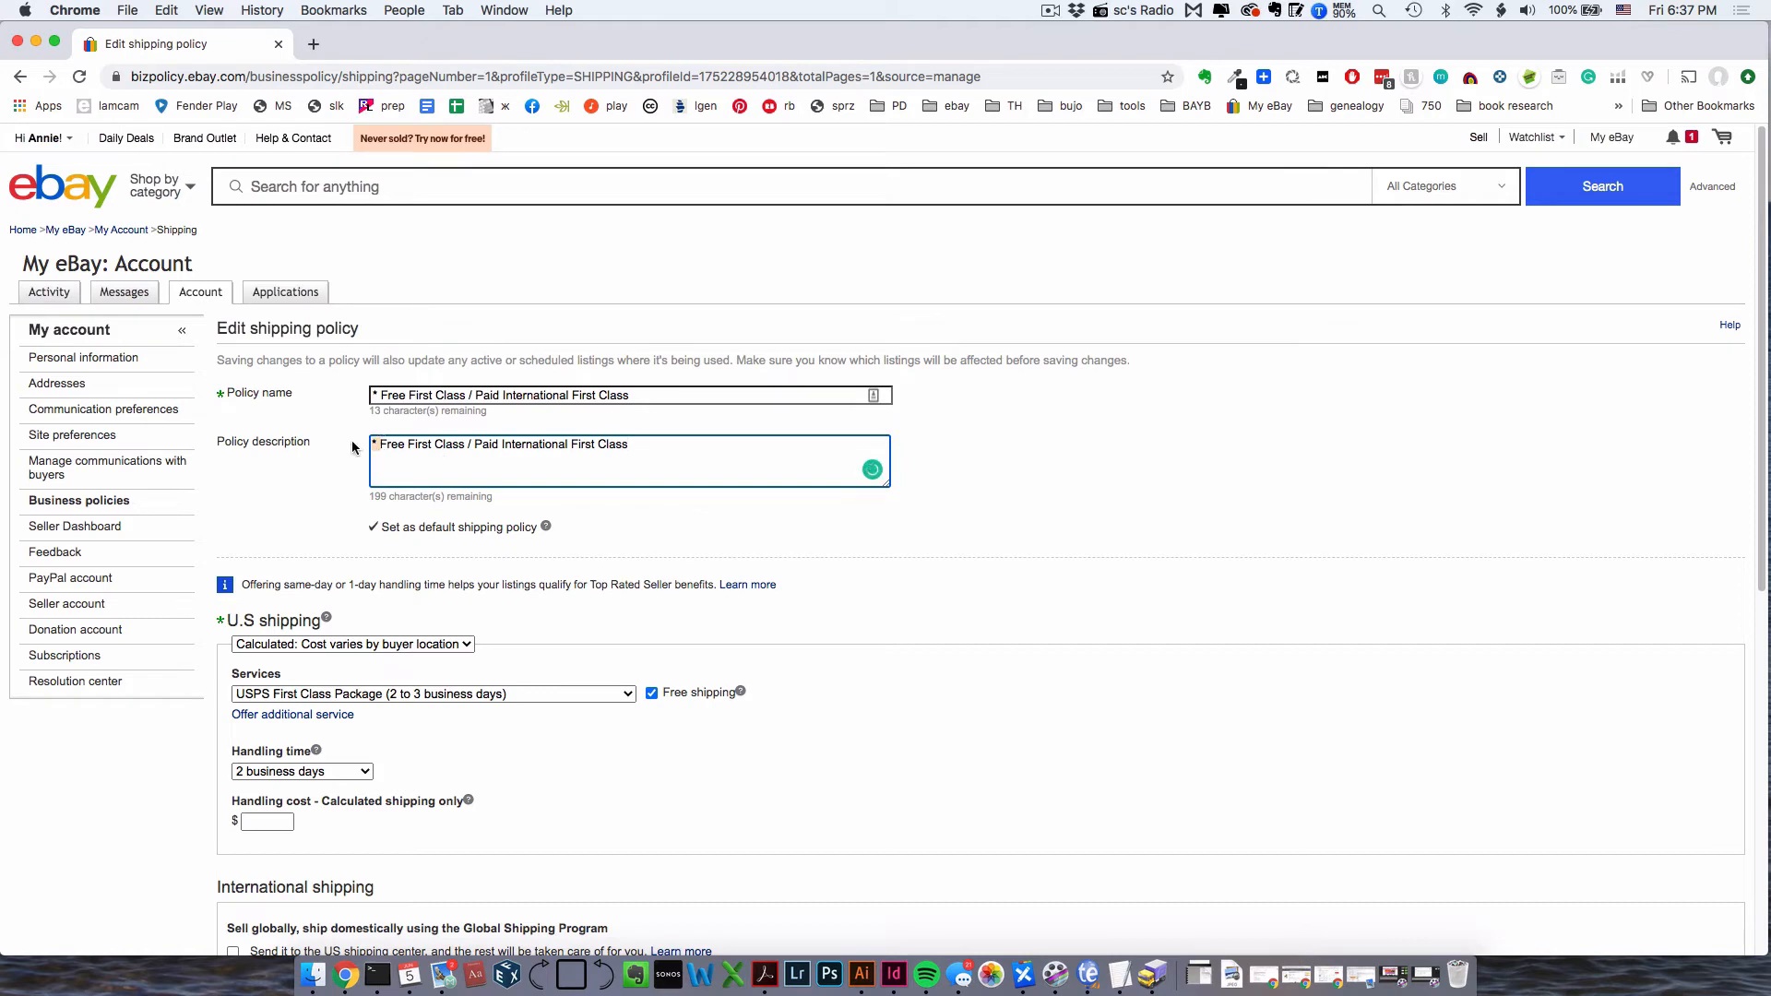
{"action": "key", "text": "BackSpace"}
{"action": "key", "text": "BackSpace"}
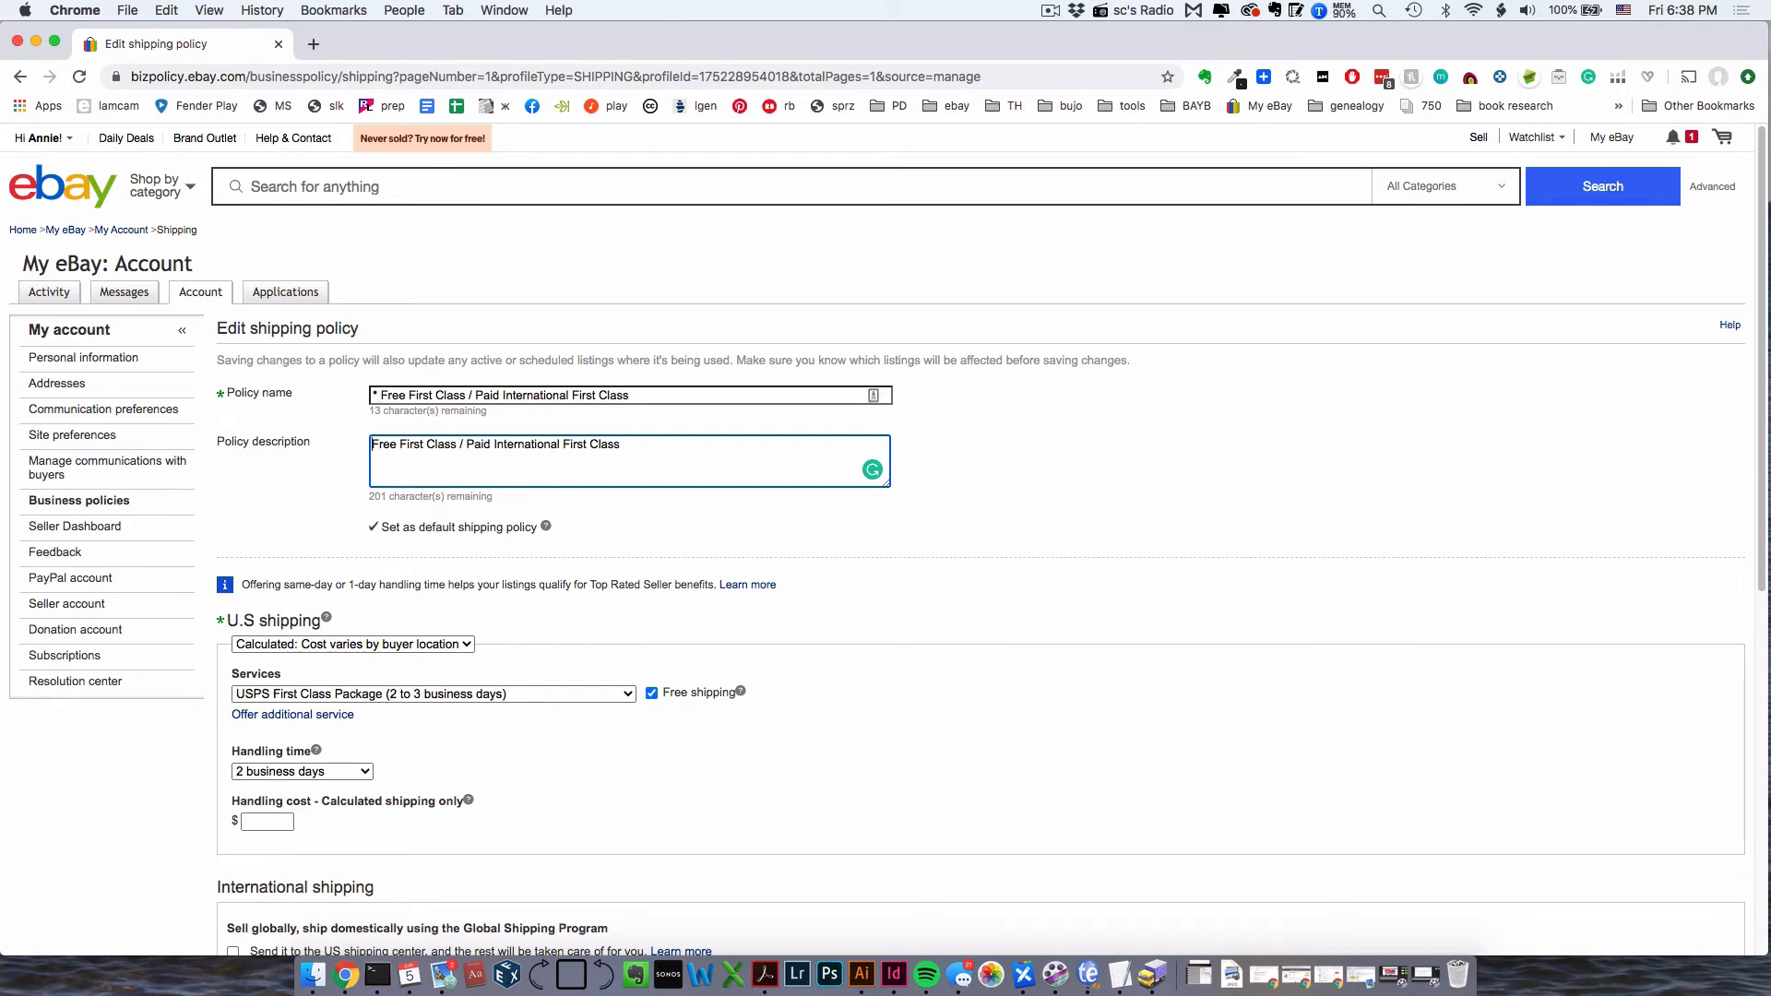
- Save the edited default shipping policy and confirm the changes for the listings that use it
{"action": "scroll", "coordinate": [343, 833], "scroll_direction": "down", "scroll_amount": 10}
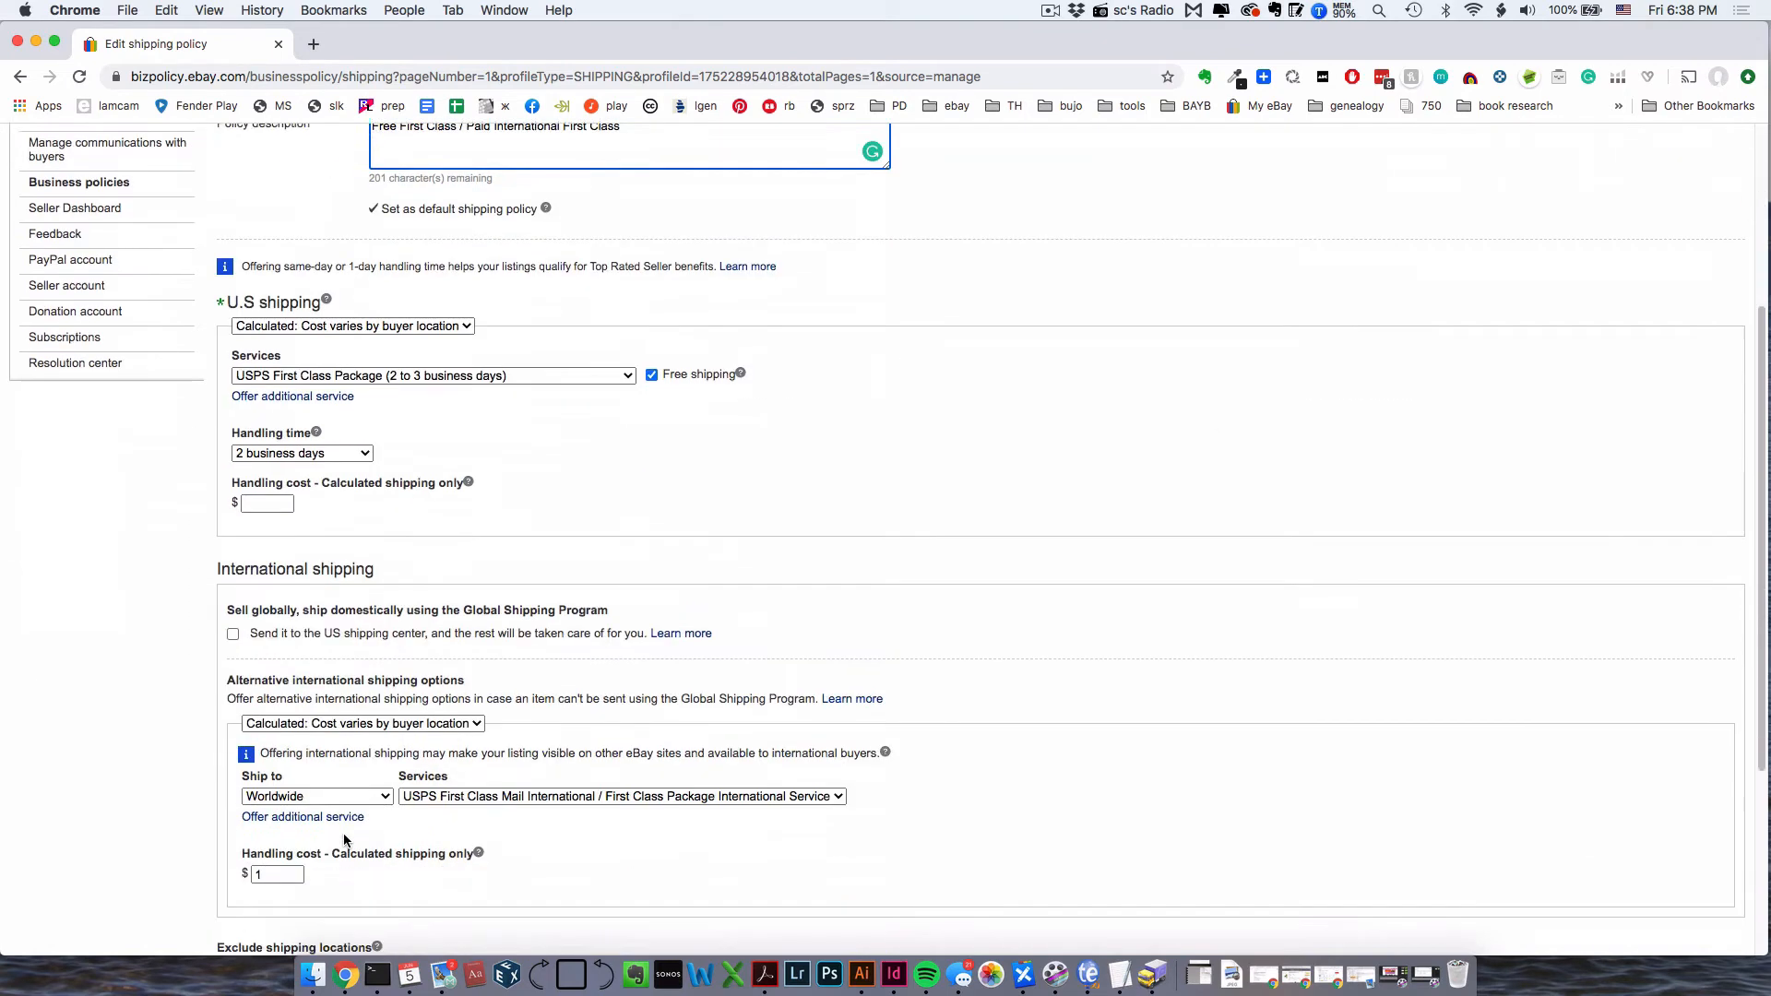
{"action": "left_click", "coordinate": [237, 758]}
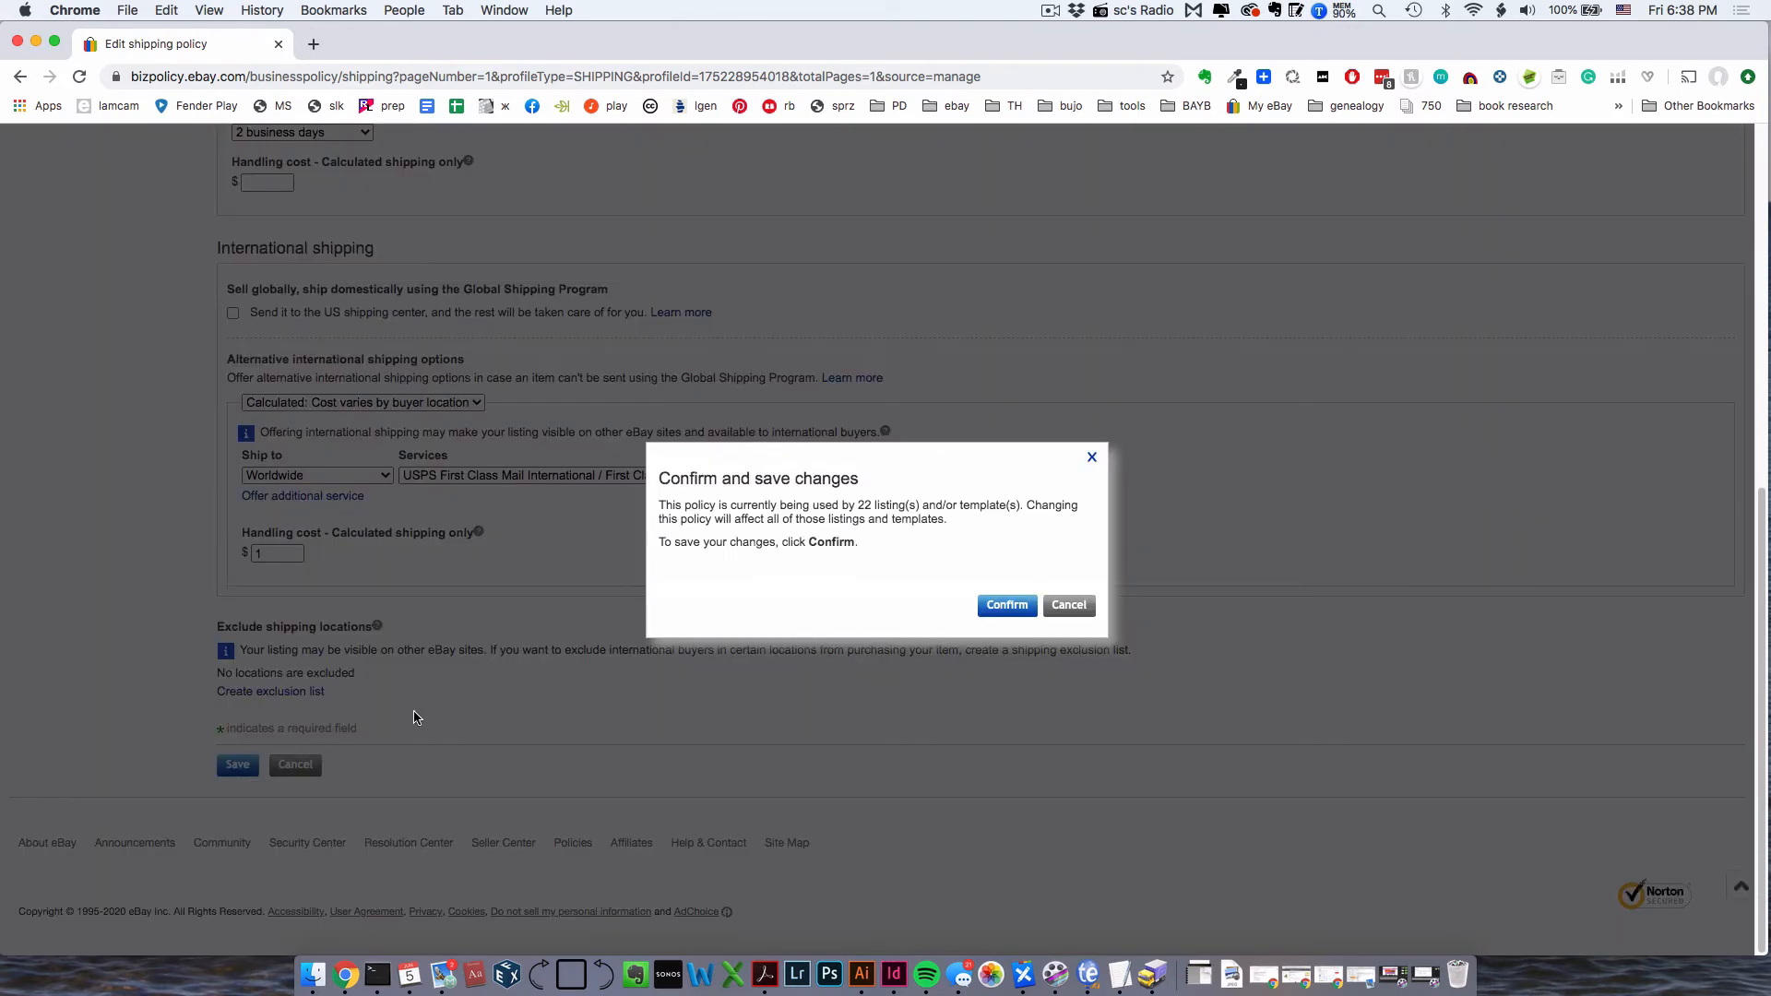
{"action": "left_click", "coordinate": [1003, 610]}
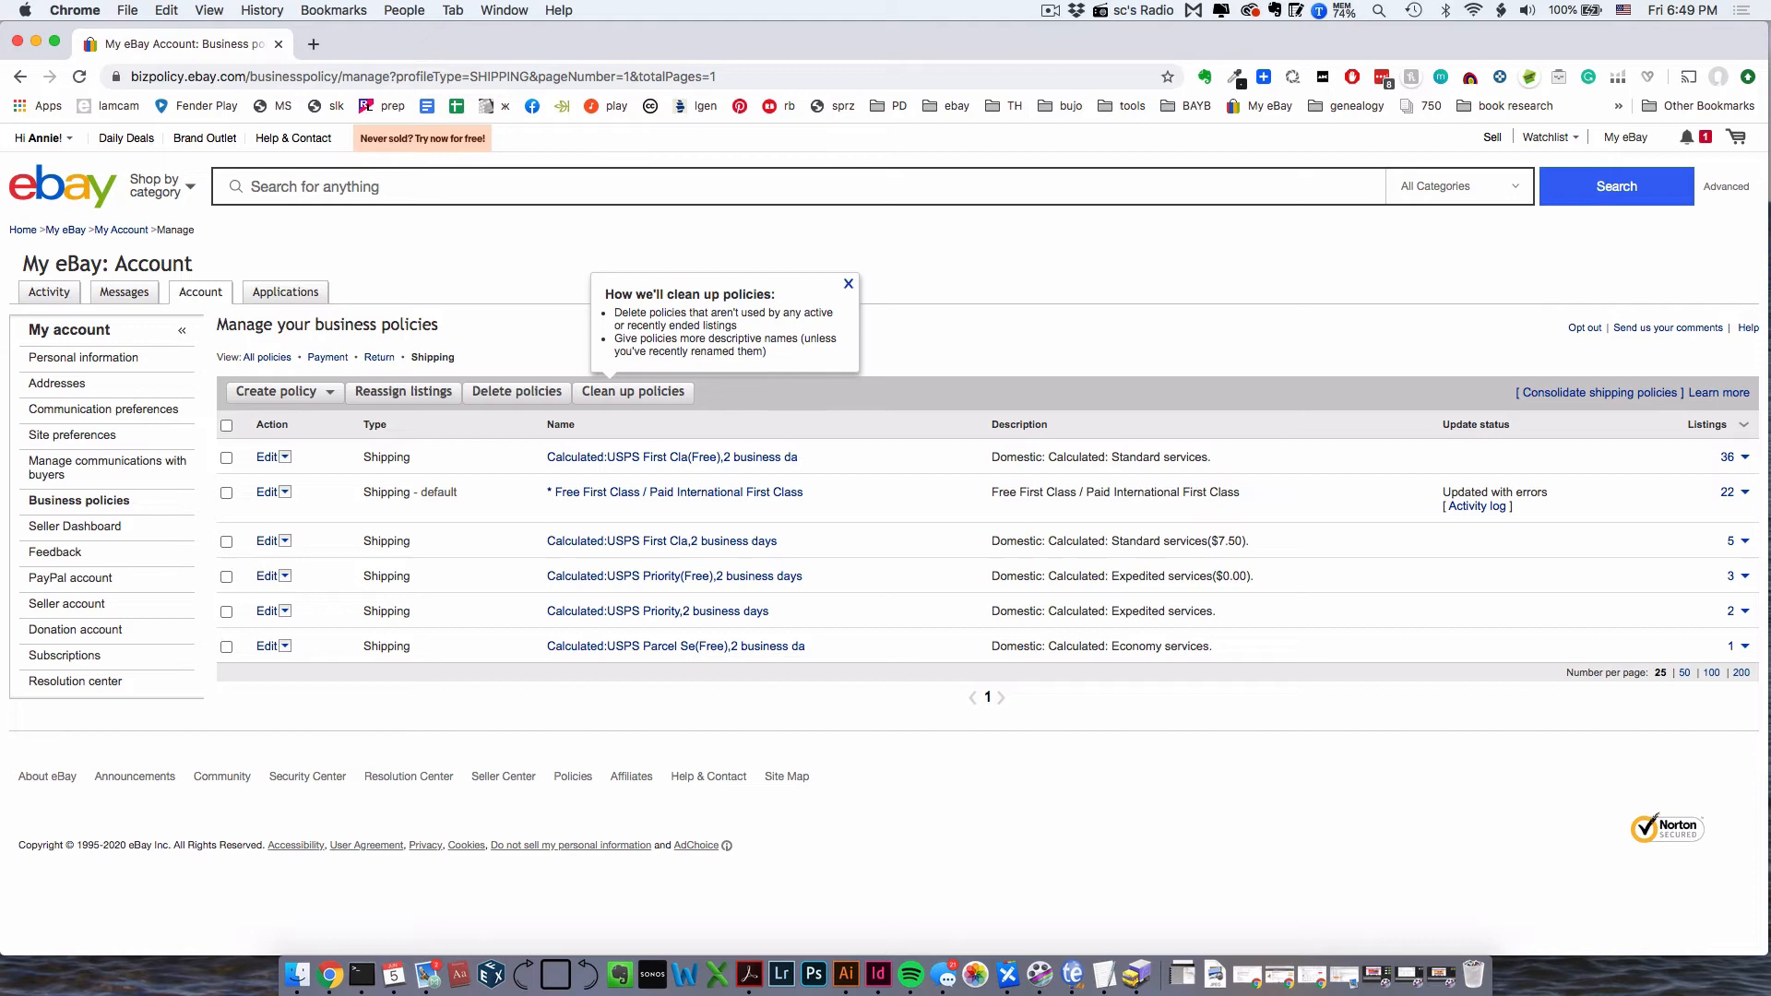
- Copy the default shipping policy and name the copy "* Ground Domestic / No International"
{"action": "left_click", "coordinate": [283, 492]}
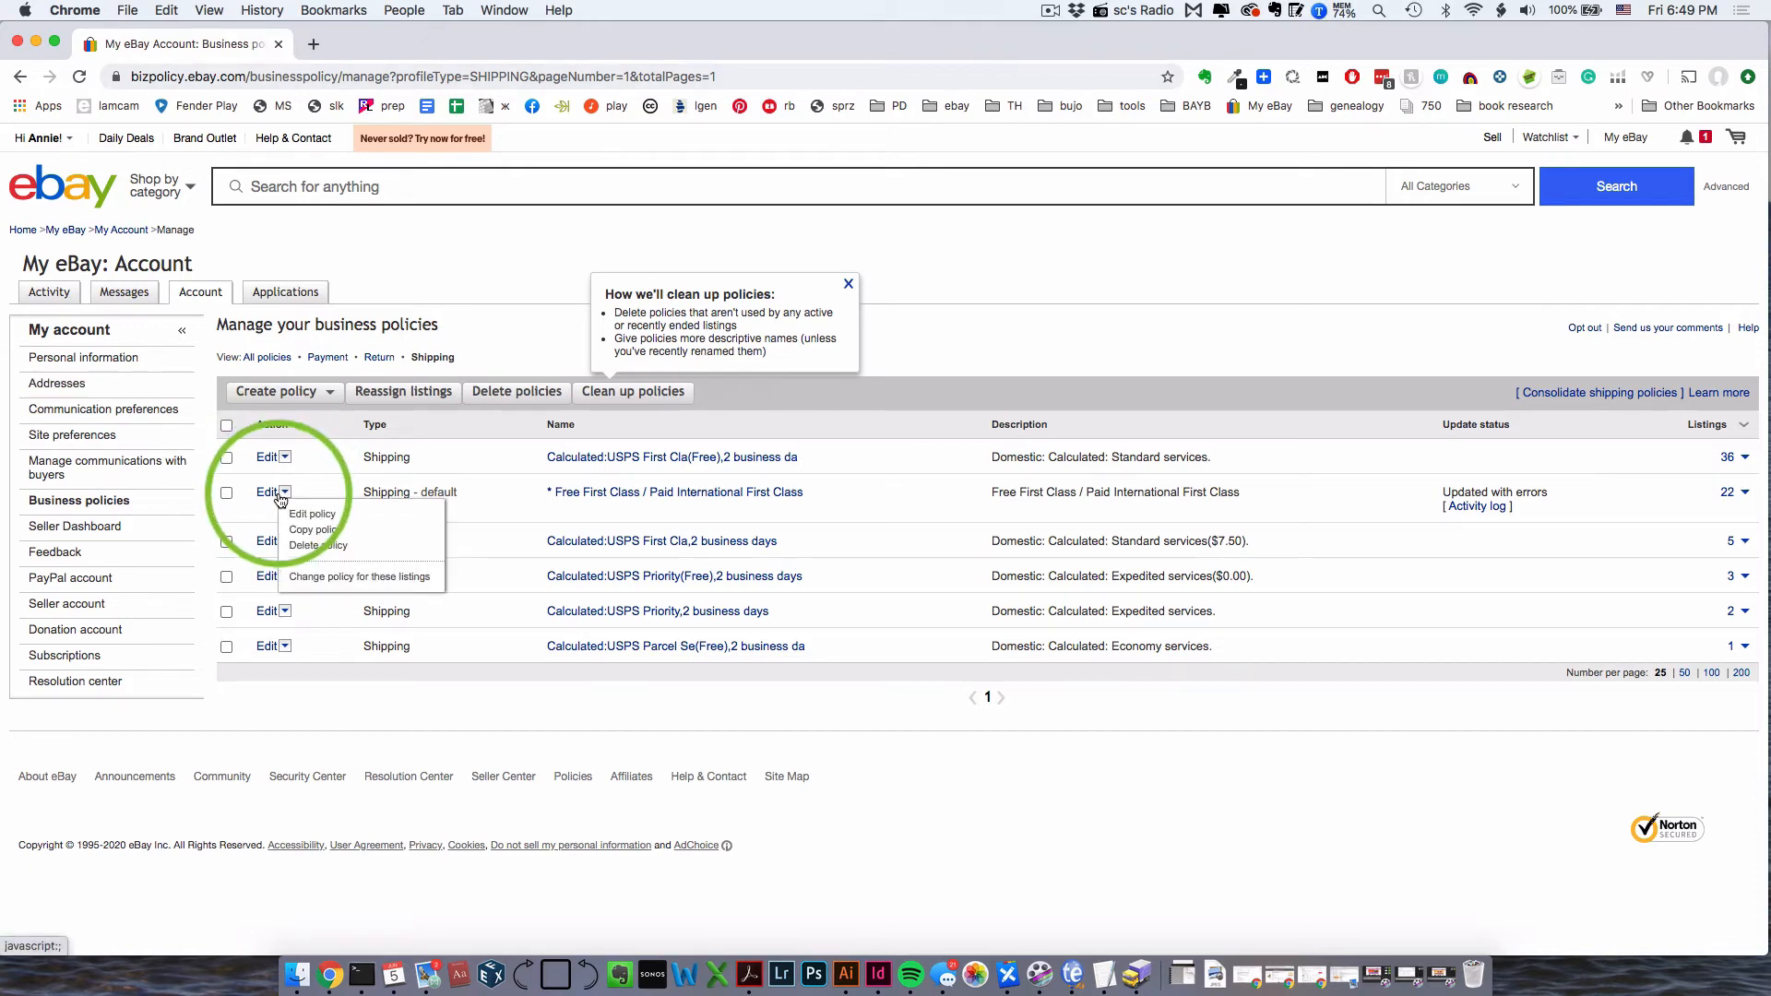
{"action": "left_click", "coordinate": [323, 529]}
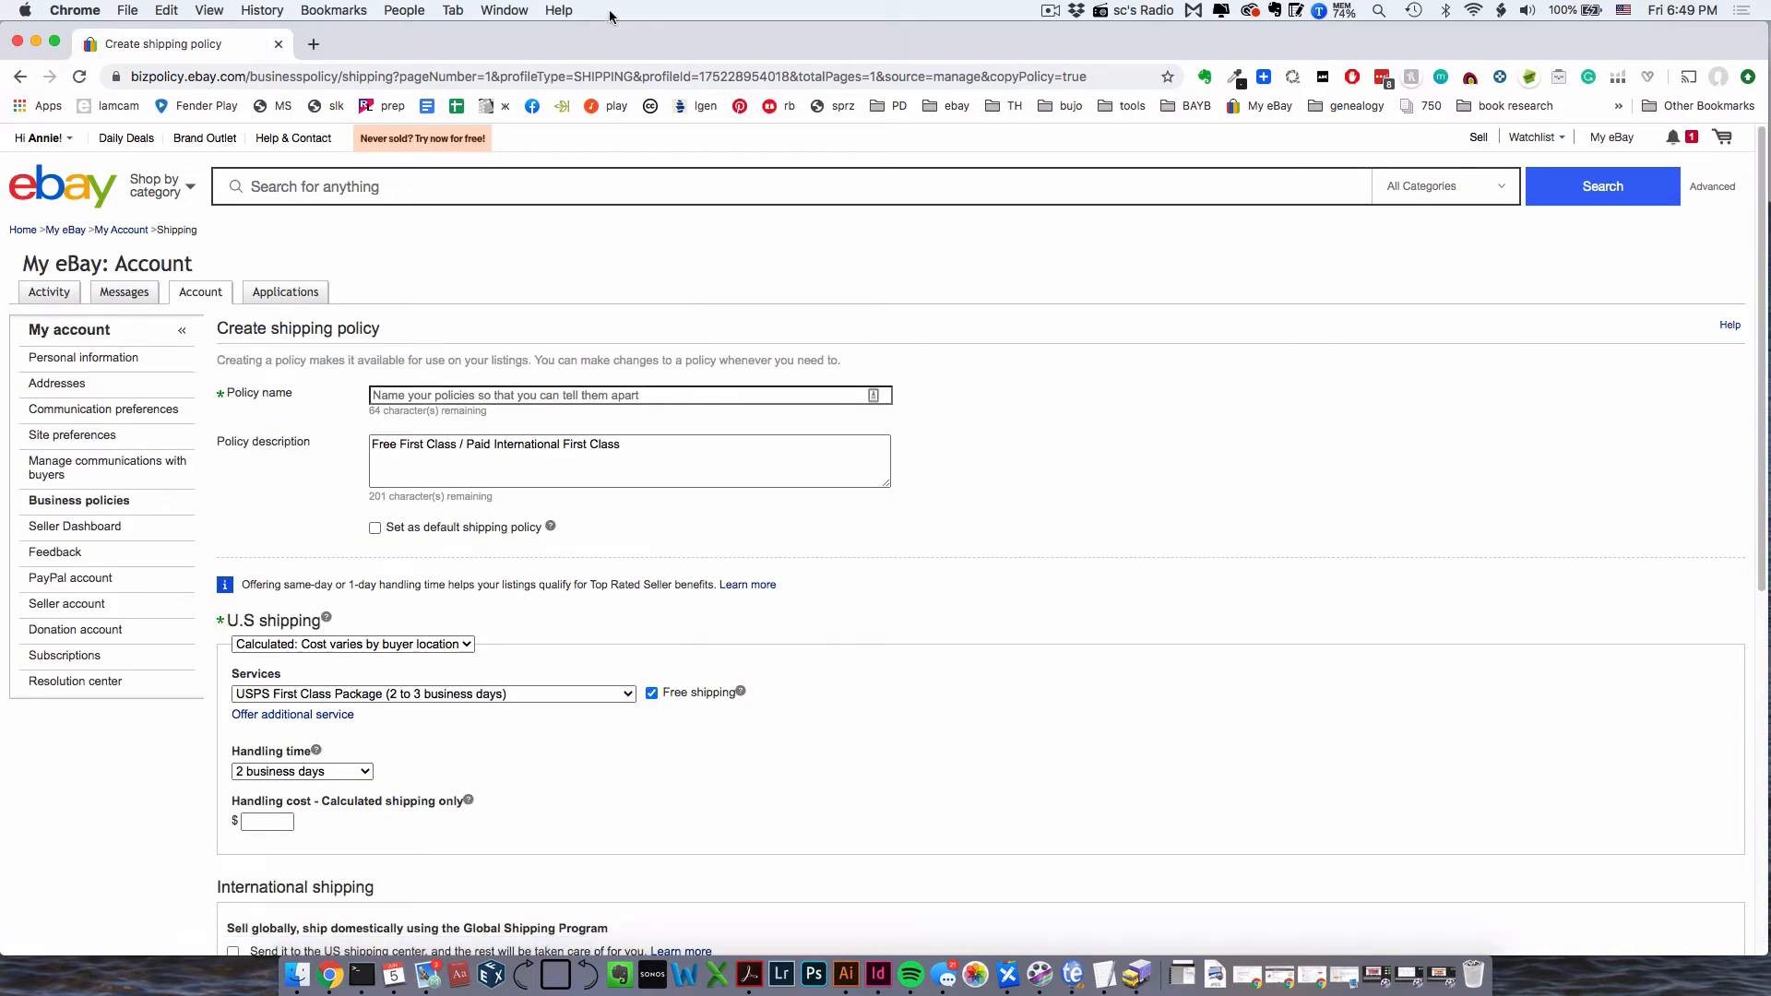
{"action": "left_click", "coordinate": [507, 396]}
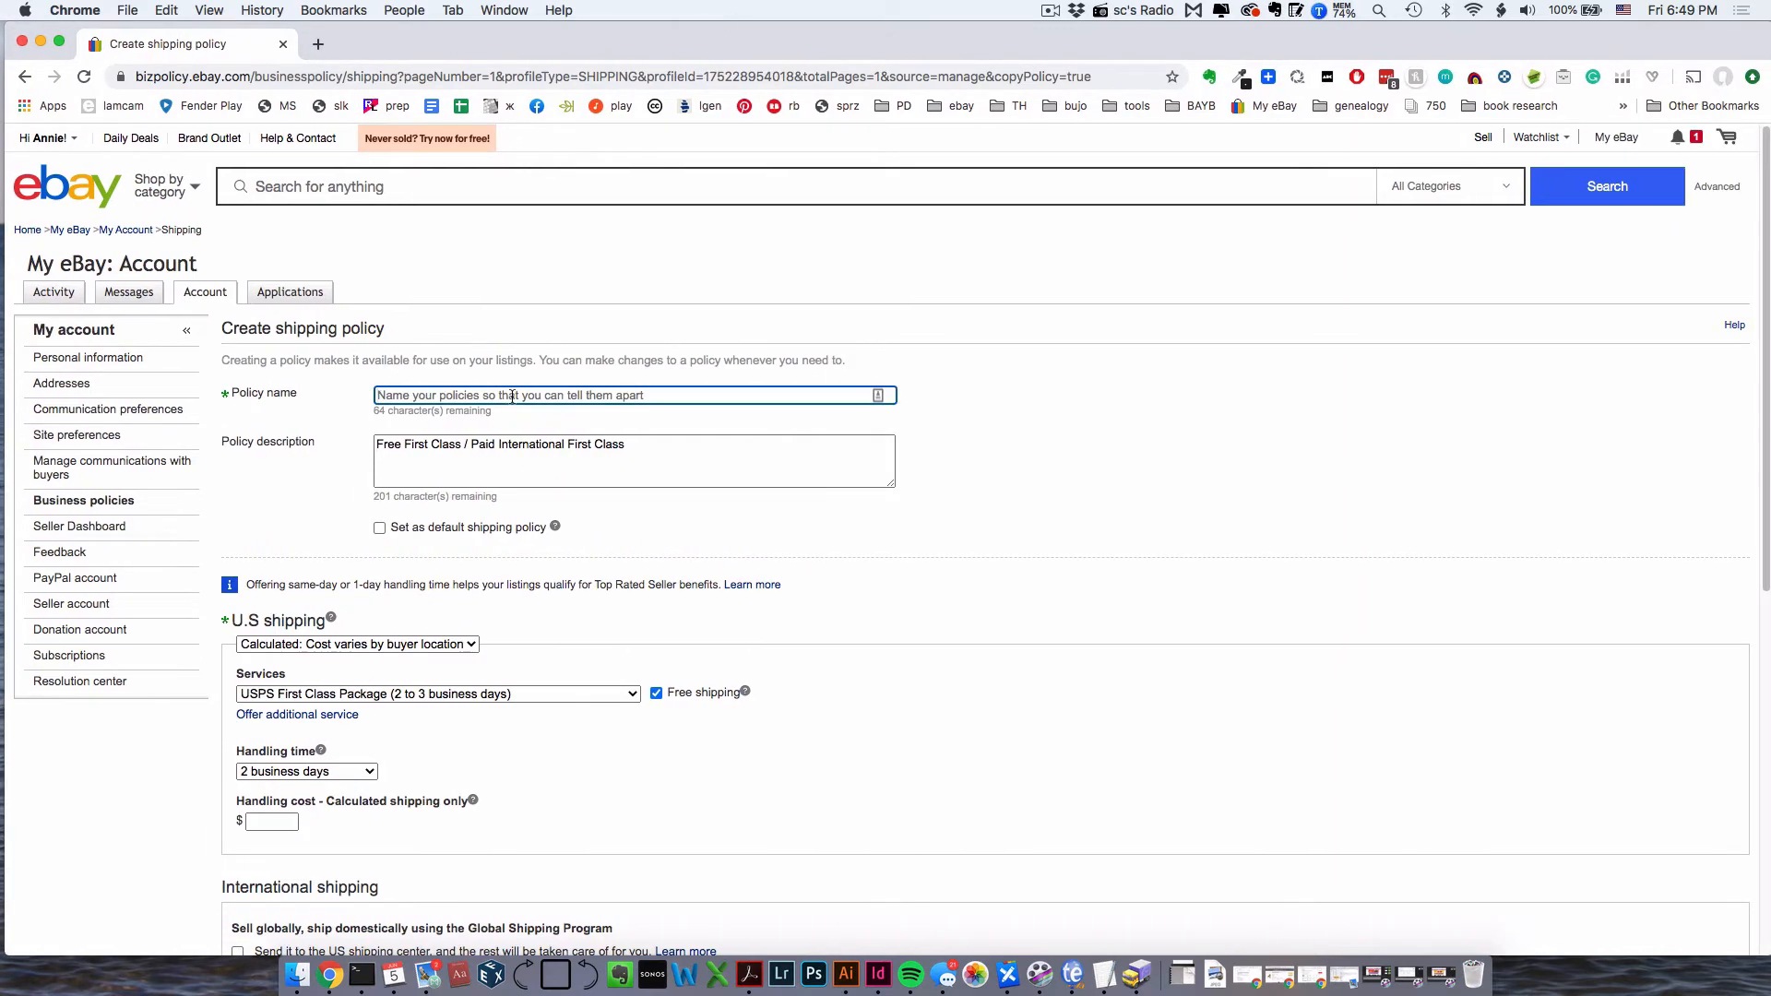
{"action": "type", "text": "*"}
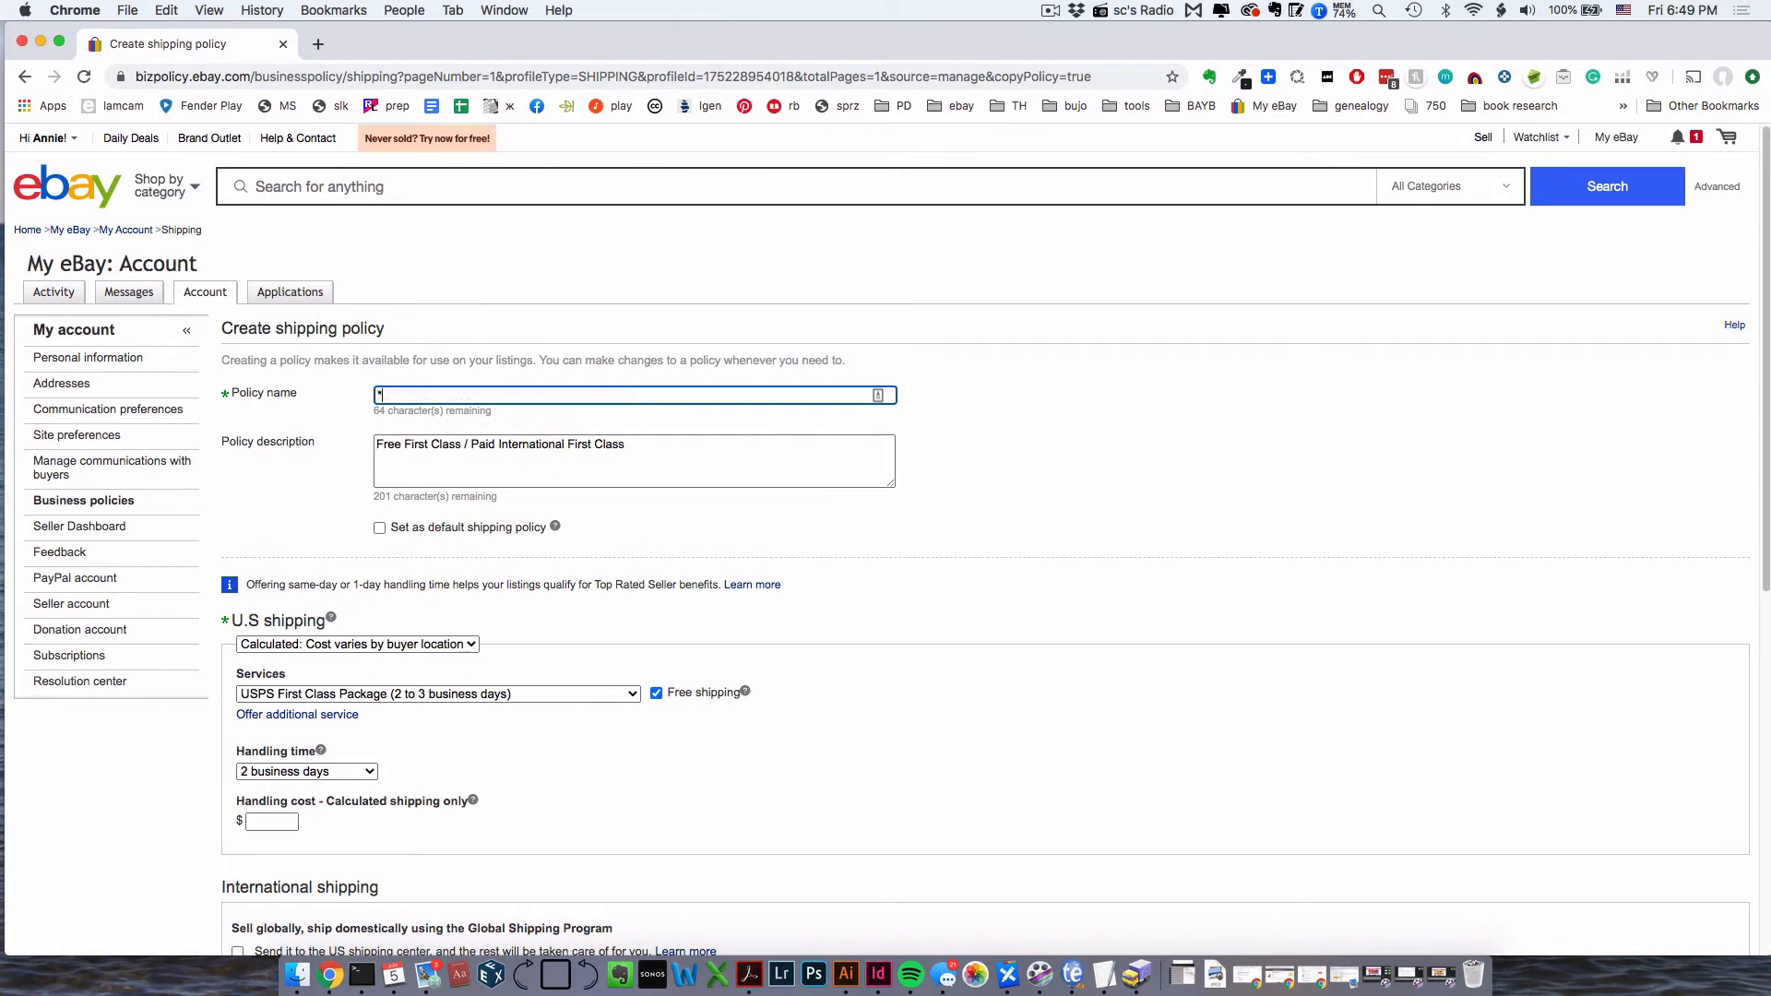
{"action": "type", "text": " Ground Domestic / No International"}
- Replace the policy description with "Use for aerosols, perfume, nail polish, drugs, and/or flammable or alcohol-containing products."
{"action": "triple_click", "coordinate": [486, 447]}
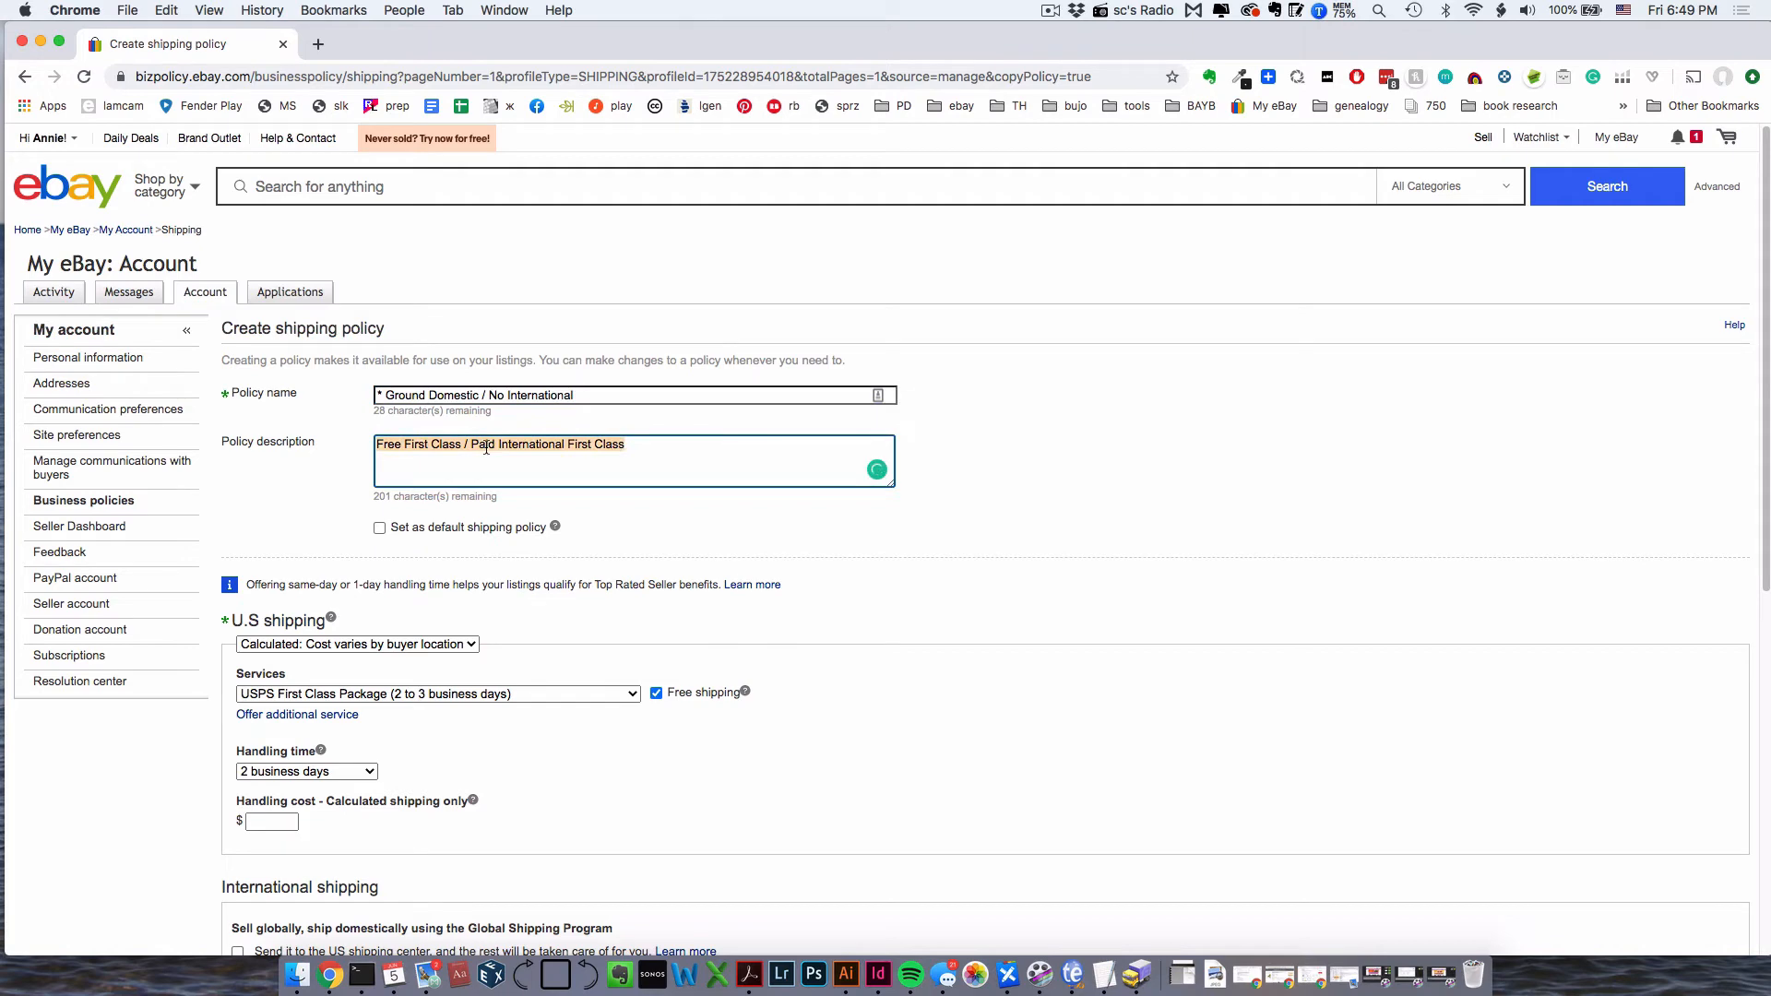
{"action": "key", "text": "super+v"}
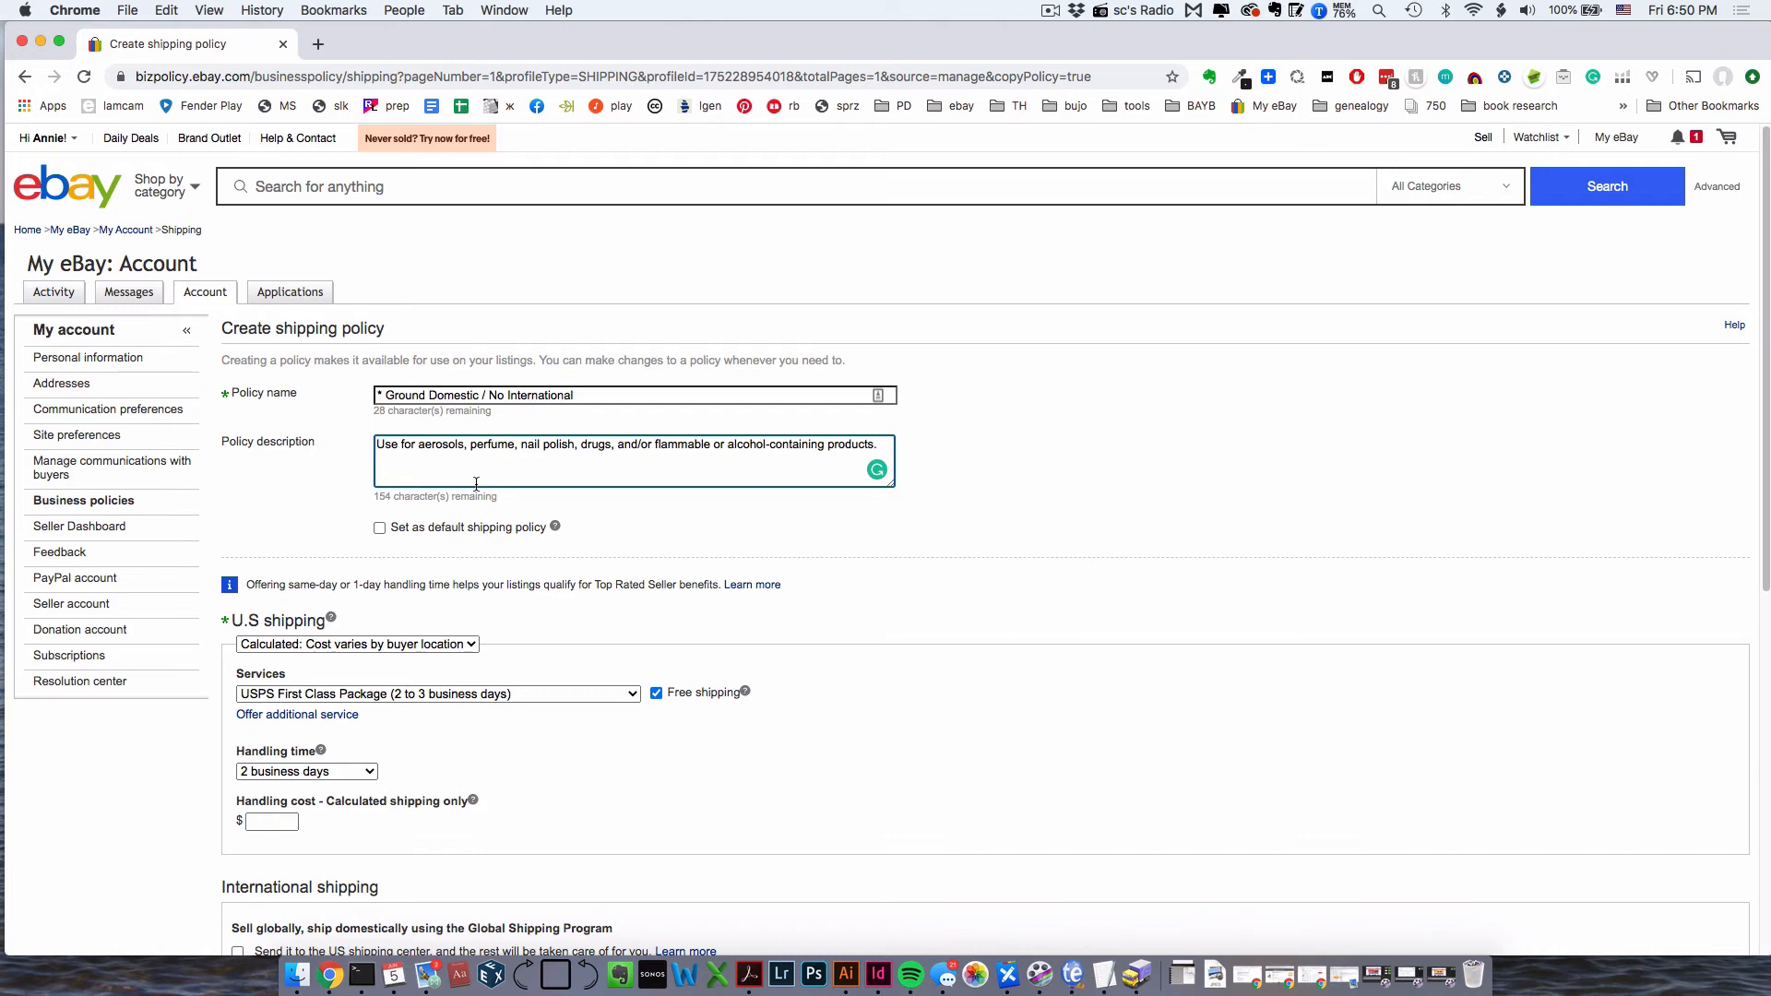
- Set the U.S. shipping service of the new policy to USPS Retail Ground (2 to 9 business days)
{"action": "scroll", "coordinate": [476, 486], "scroll_direction": "down", "scroll_amount": 3}
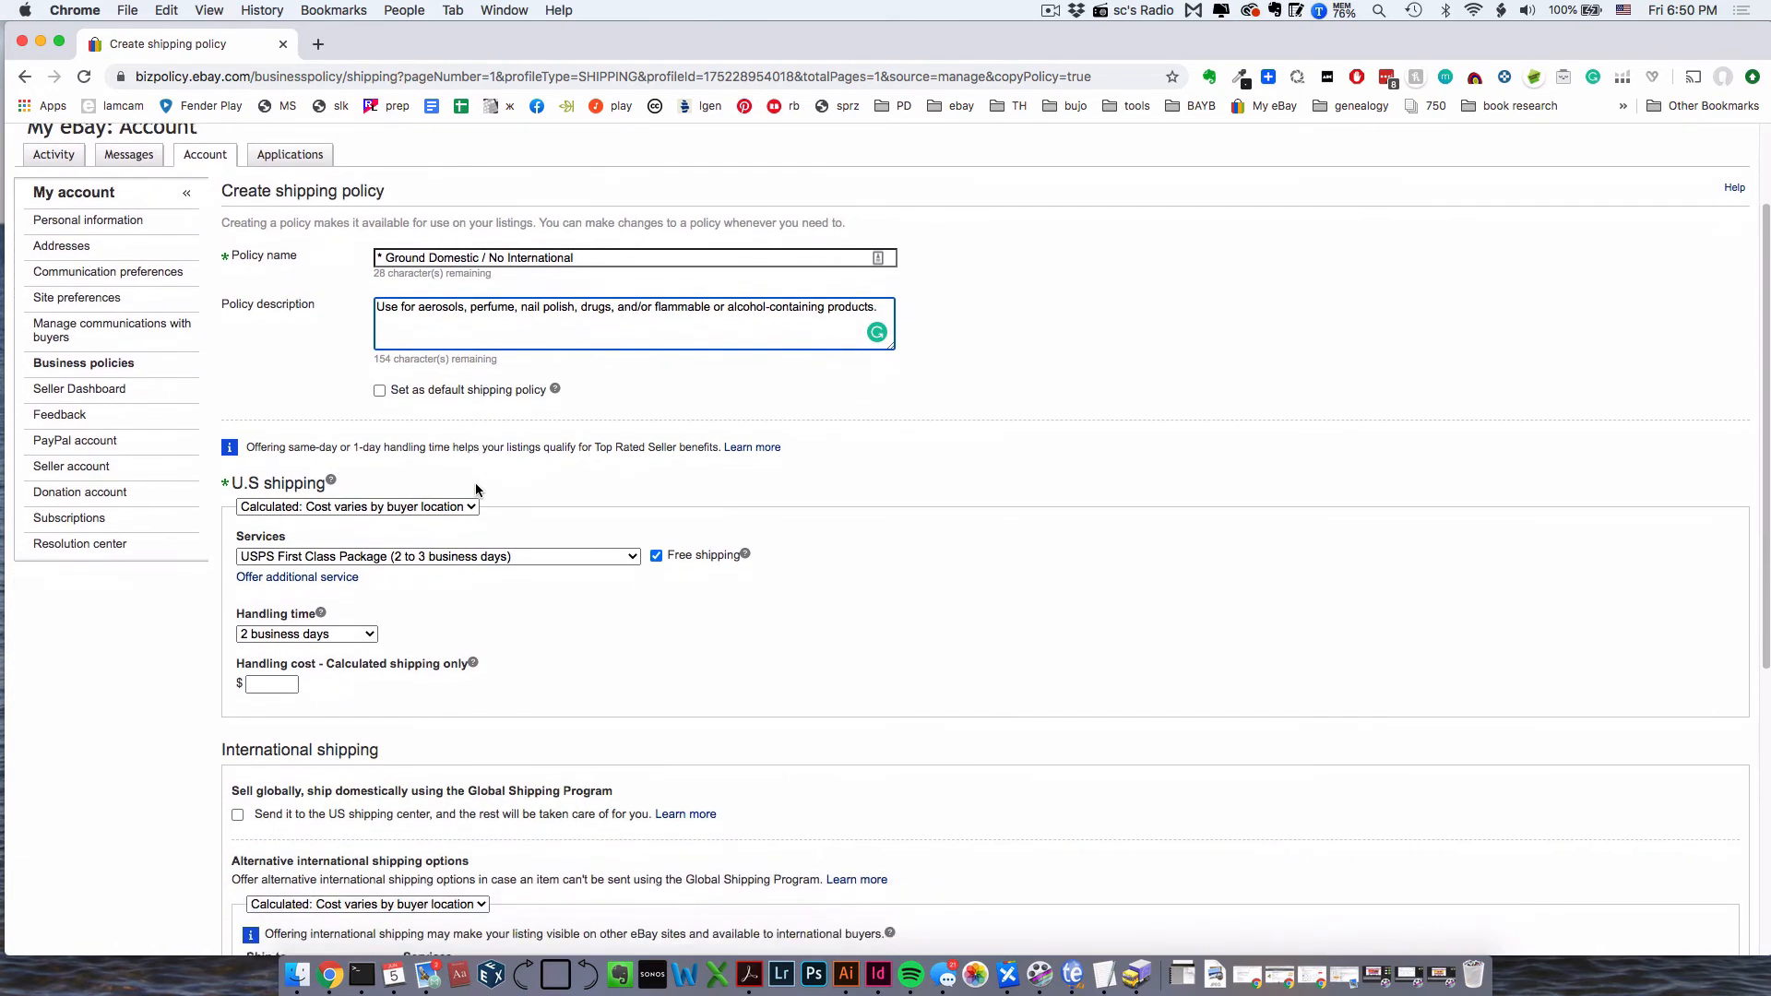
{"action": "scroll", "coordinate": [475, 486], "scroll_direction": "down", "scroll_amount": 2}
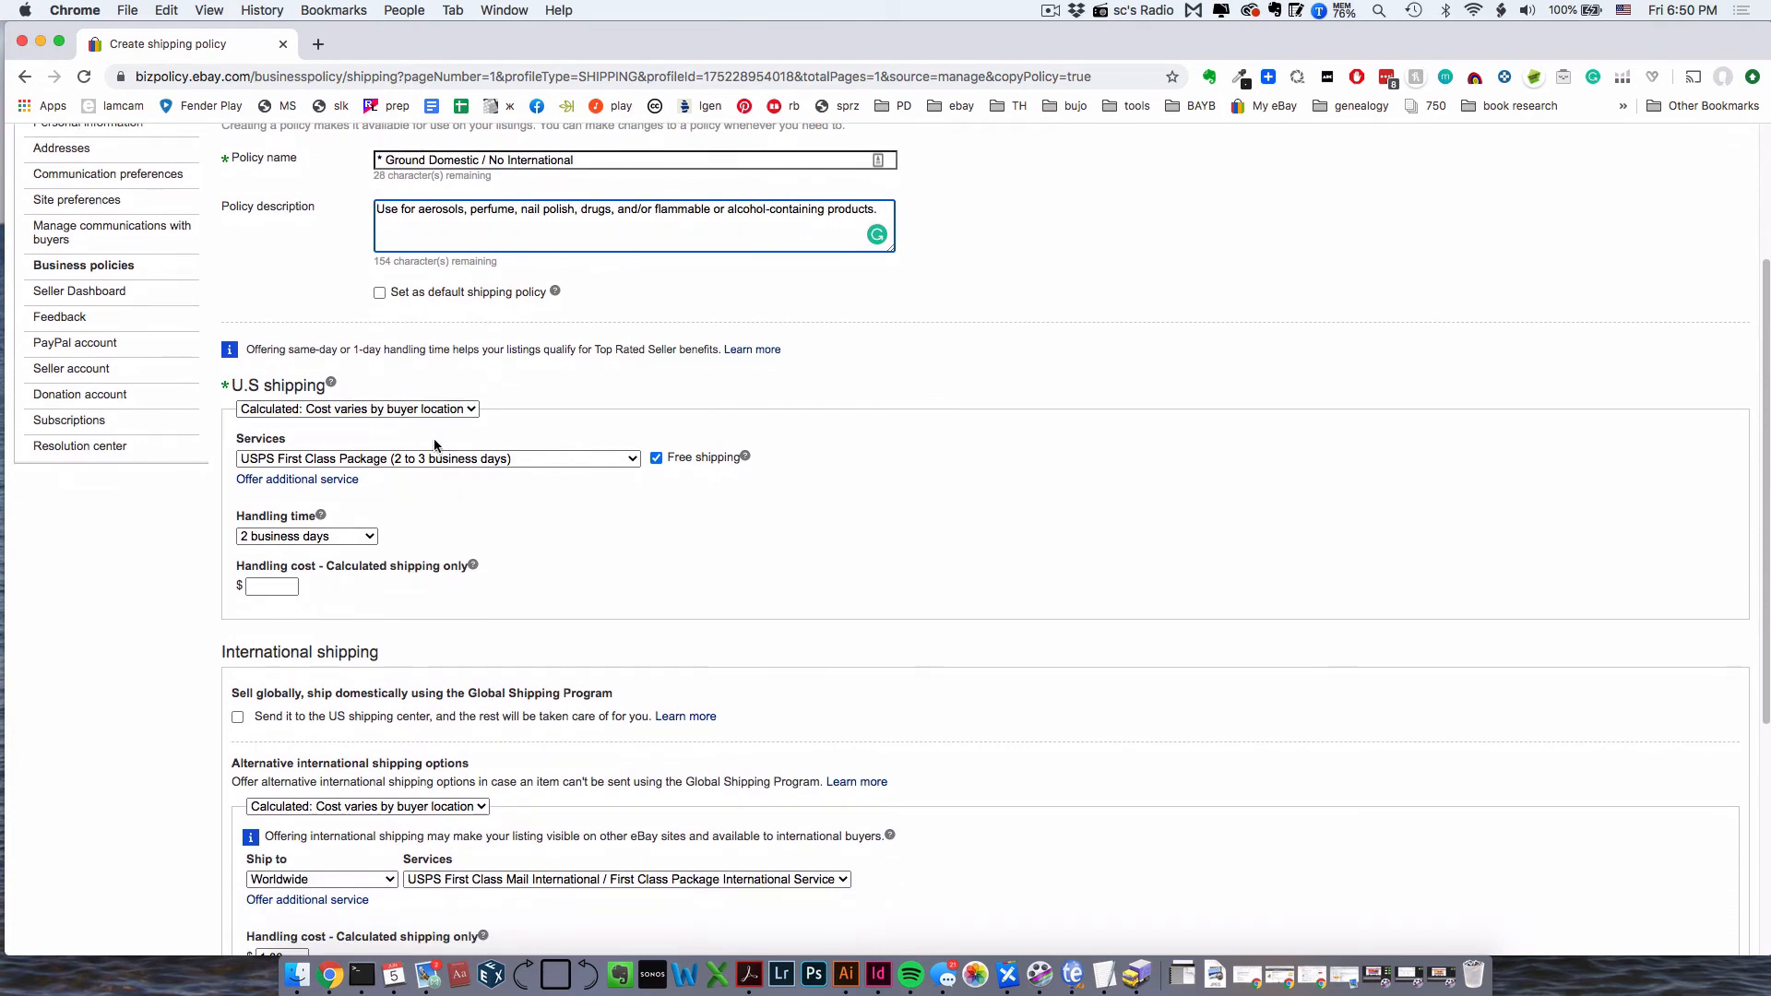
{"action": "left_click", "coordinate": [394, 464]}
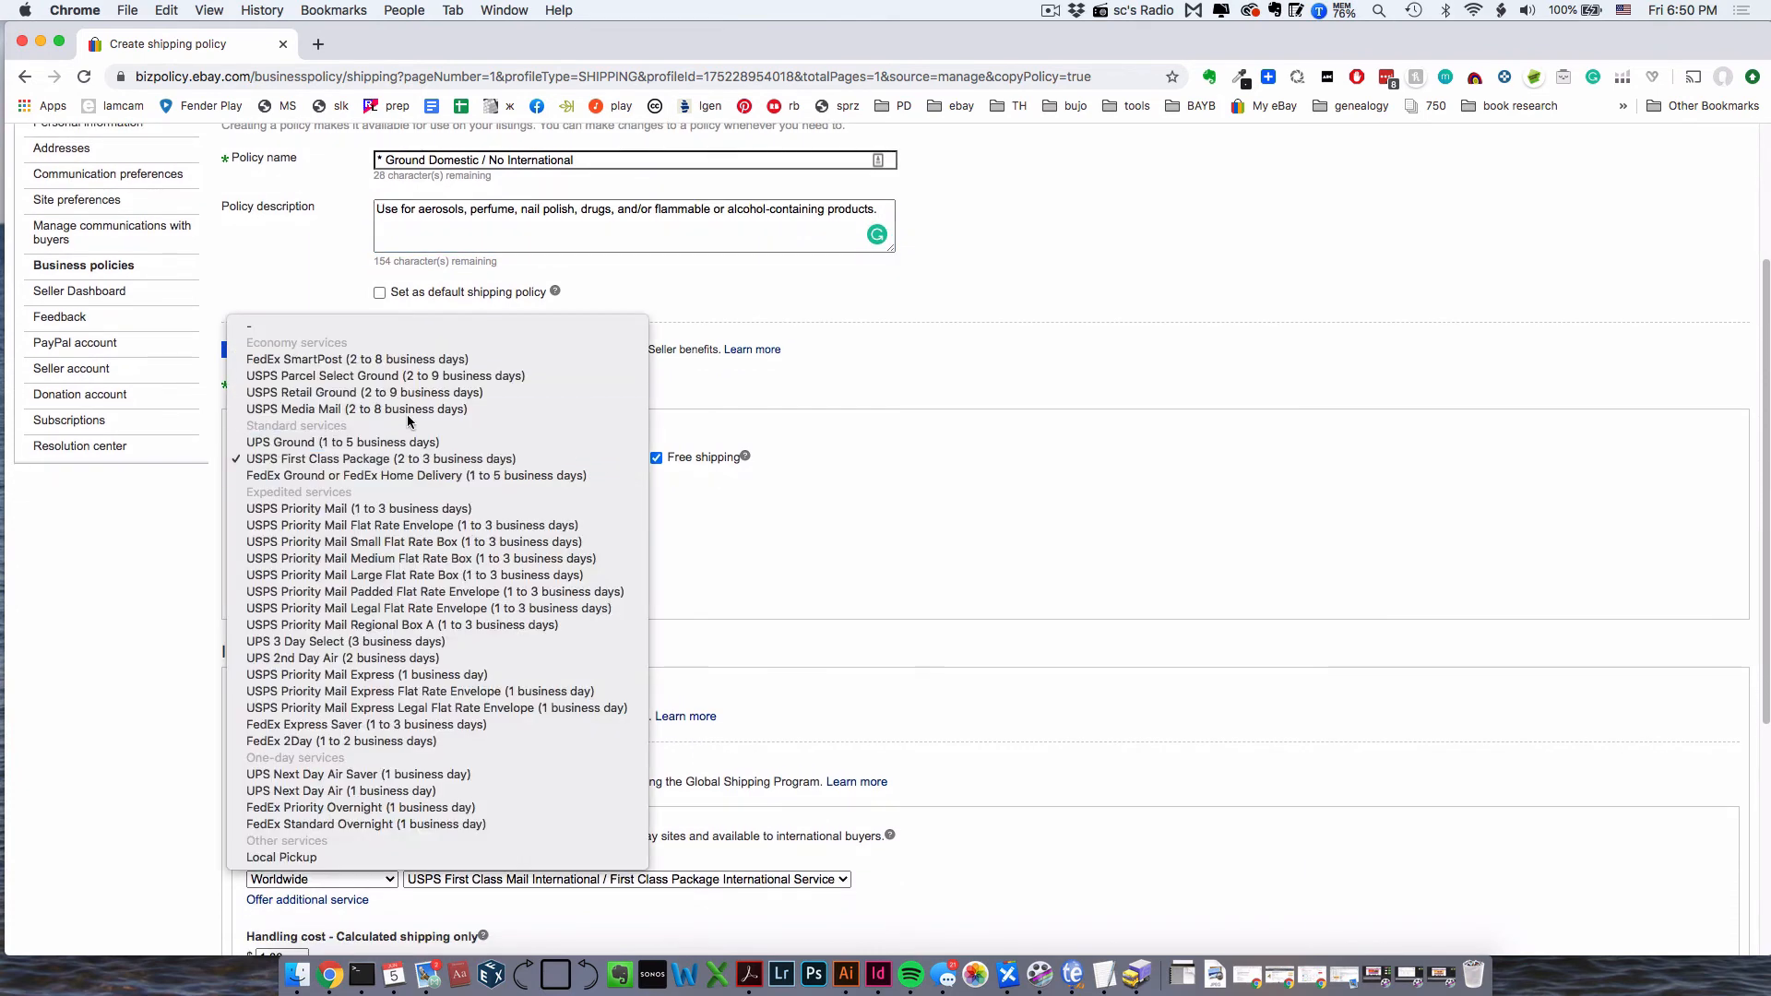
{"action": "left_click", "coordinate": [427, 392]}
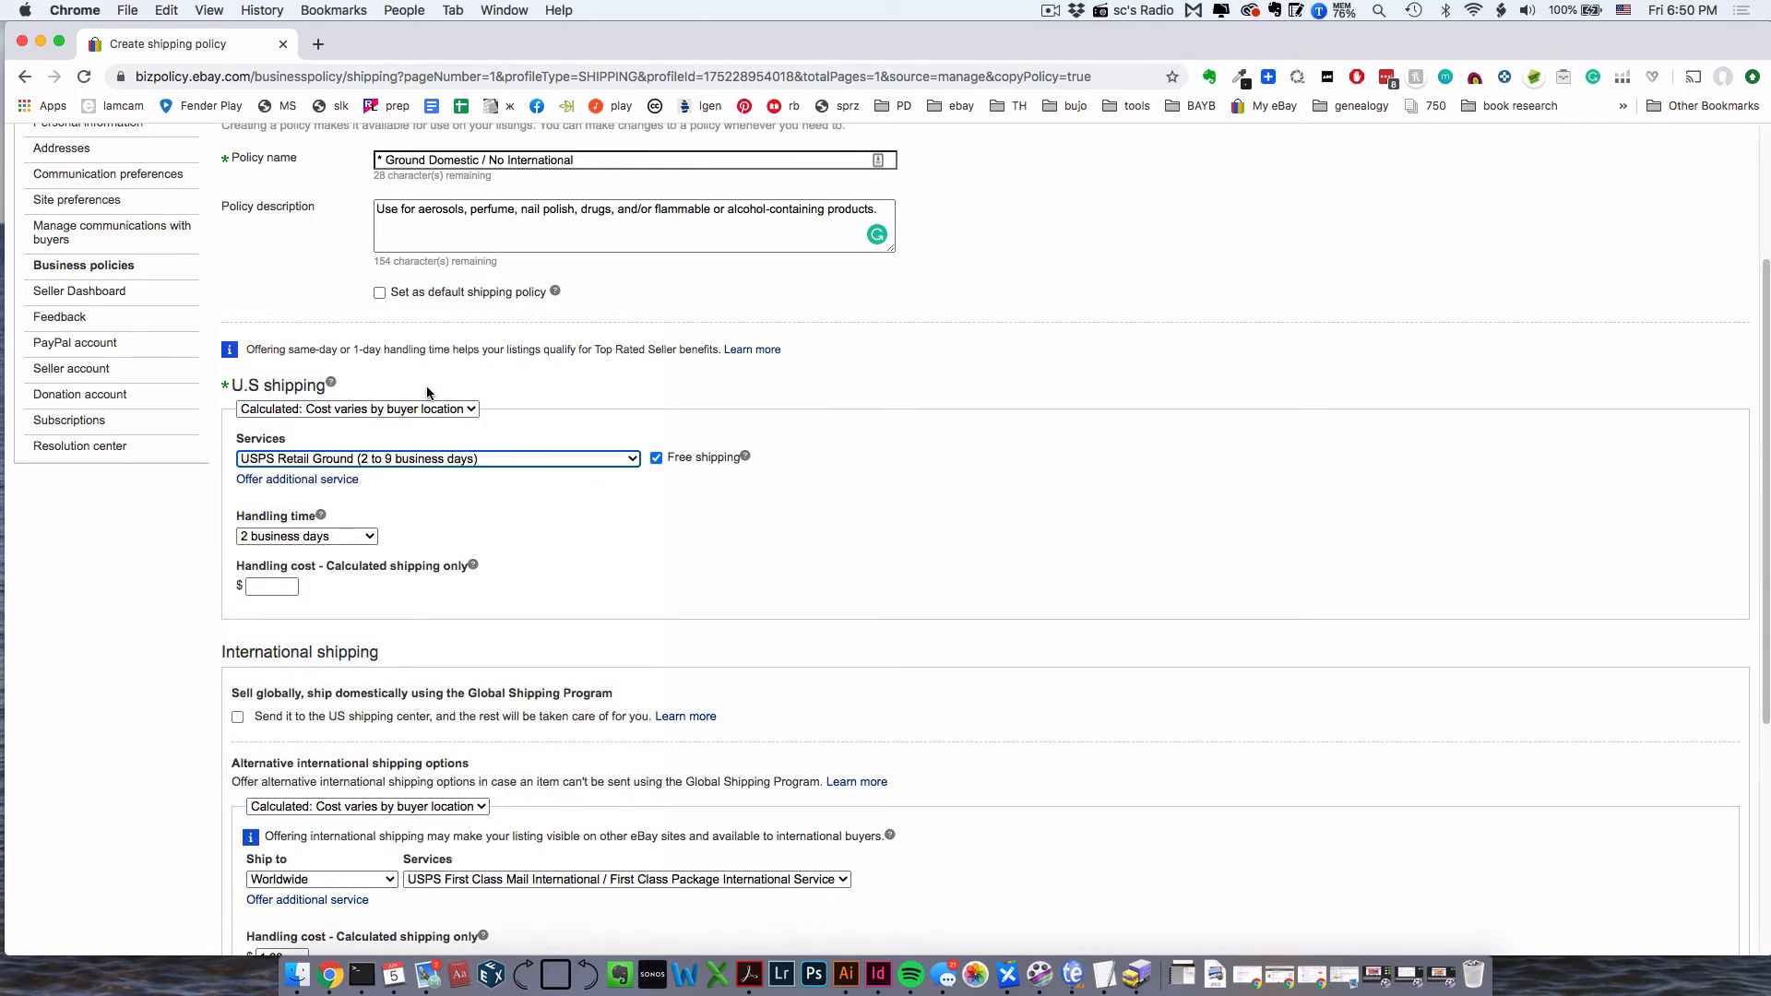
- Set the international options to "No alternative international shipping" and save the new policy
{"action": "scroll", "coordinate": [766, 451], "scroll_direction": "down", "scroll_amount": 5}
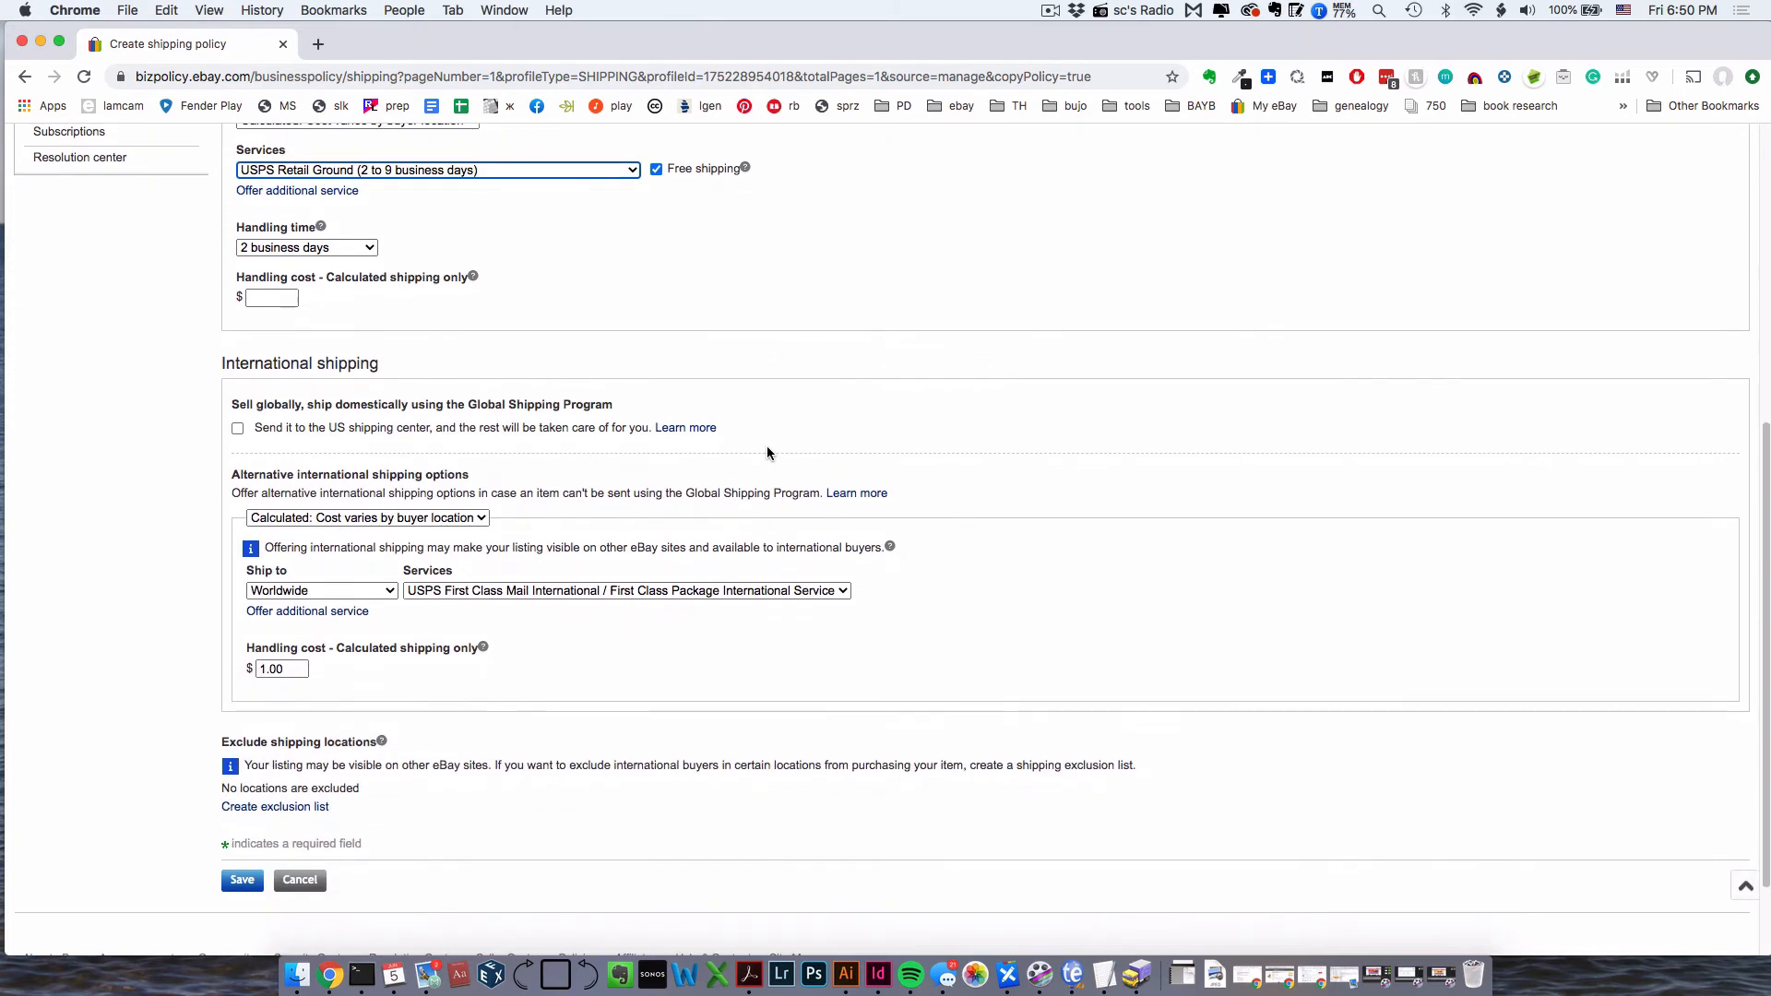
{"action": "left_click", "coordinate": [441, 519]}
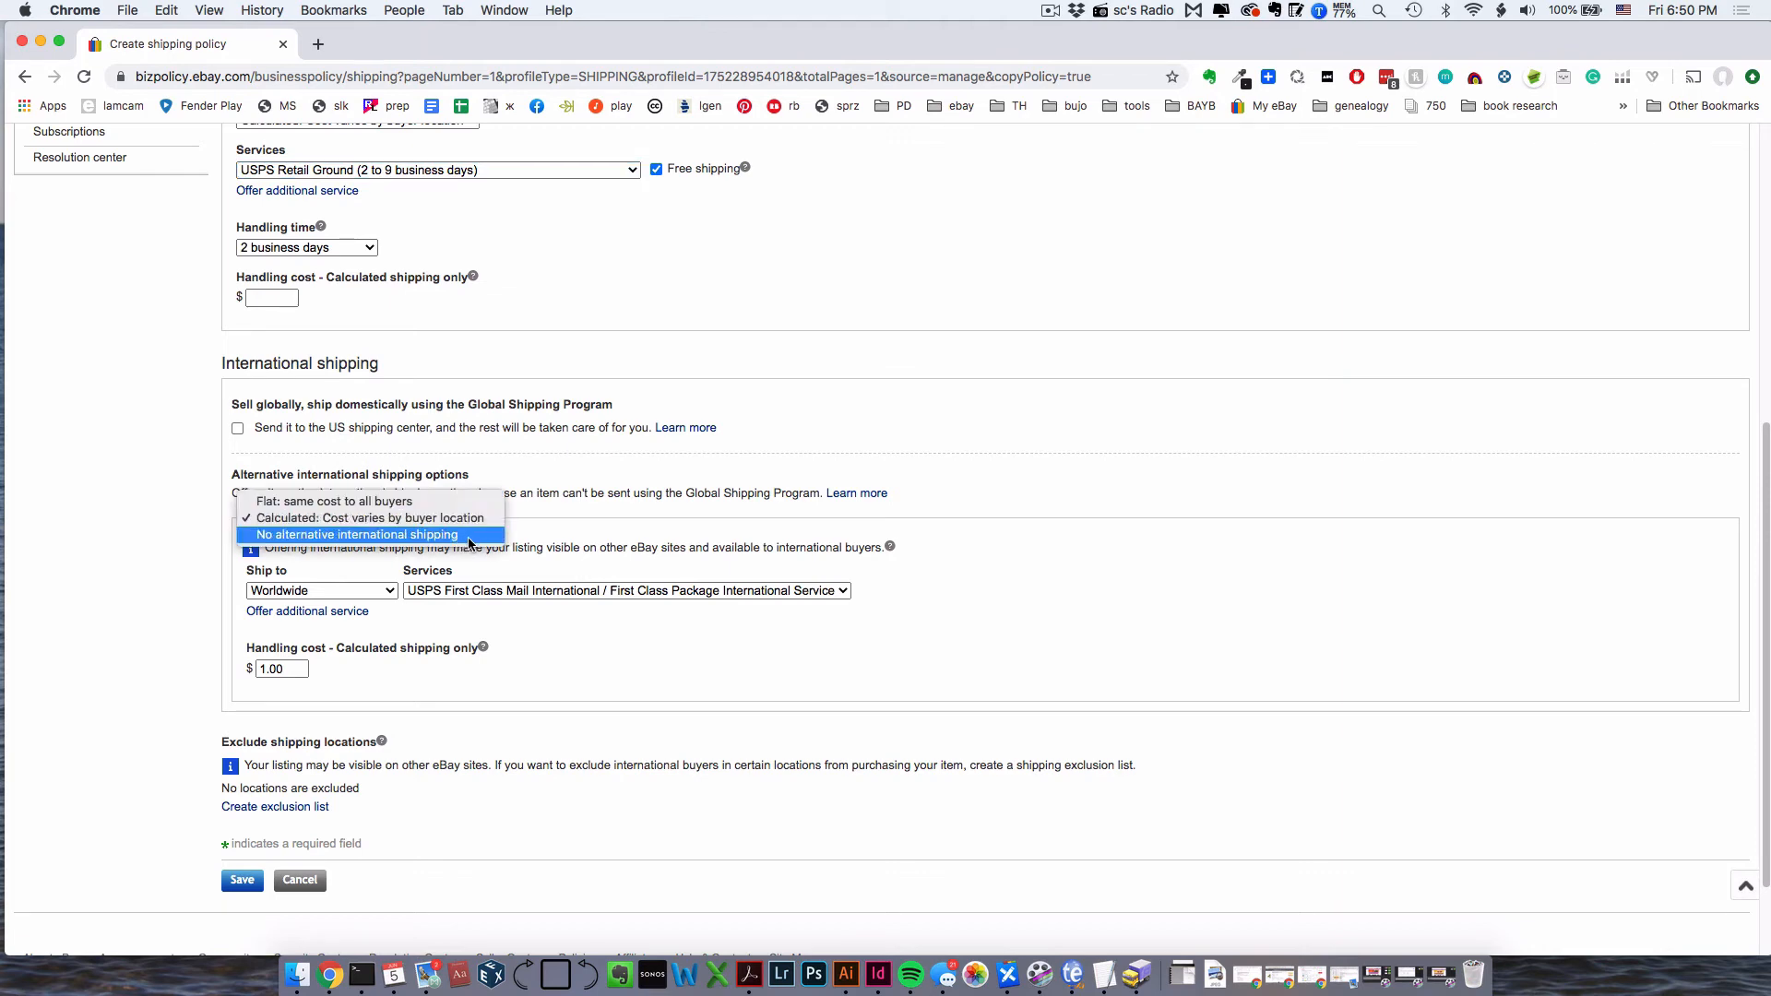
{"action": "left_click", "coordinate": [469, 536]}
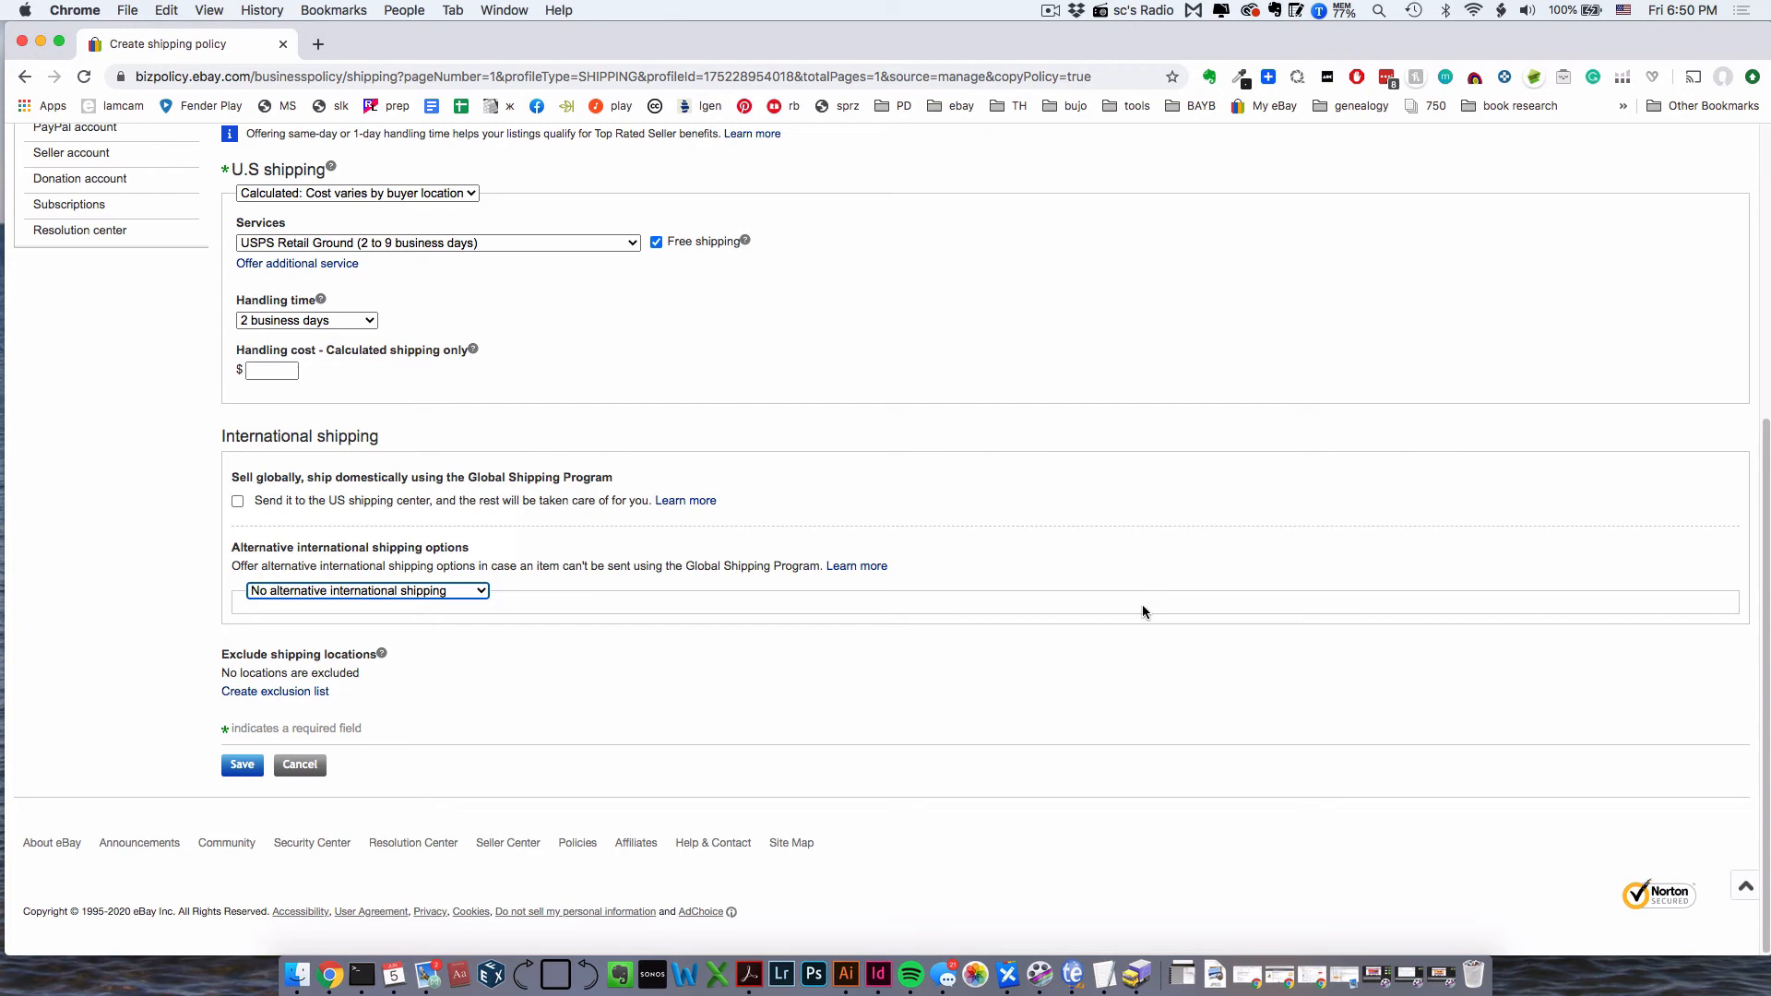
{"action": "left_click", "coordinate": [242, 765]}
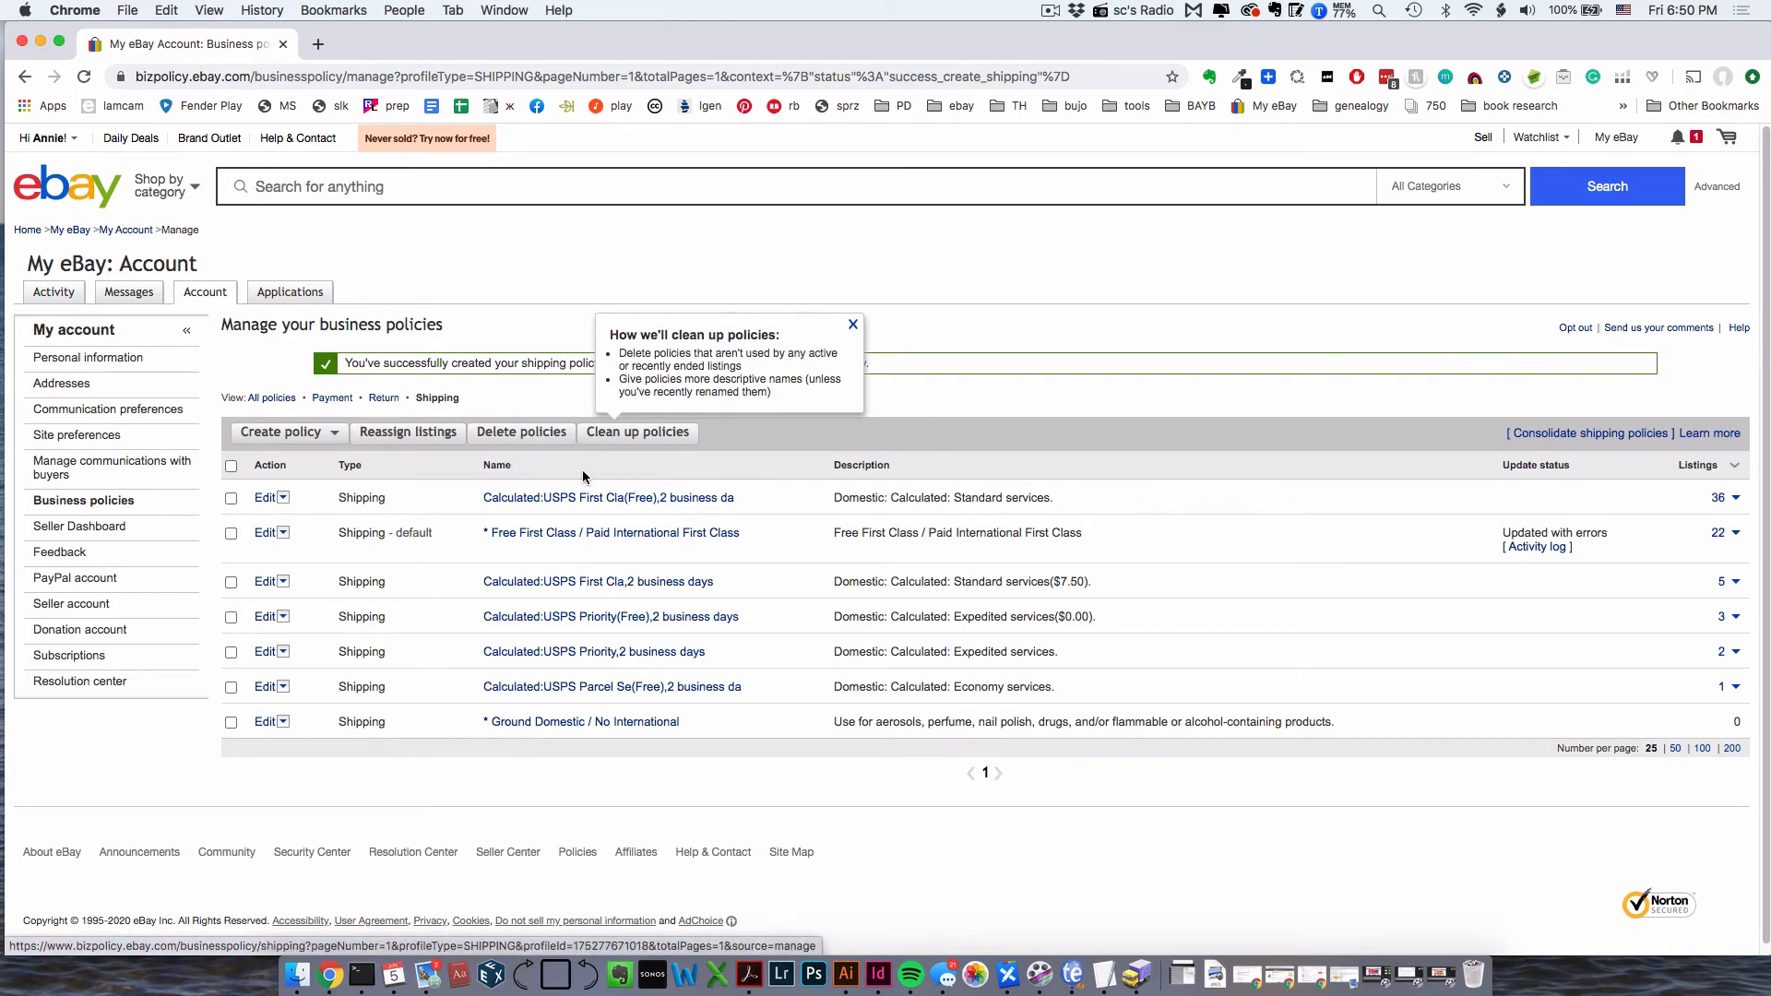
- Sort the shipping policies by name, dismissing the clean-up tip, and switch the view to all policies
{"action": "left_click", "coordinate": [507, 468]}
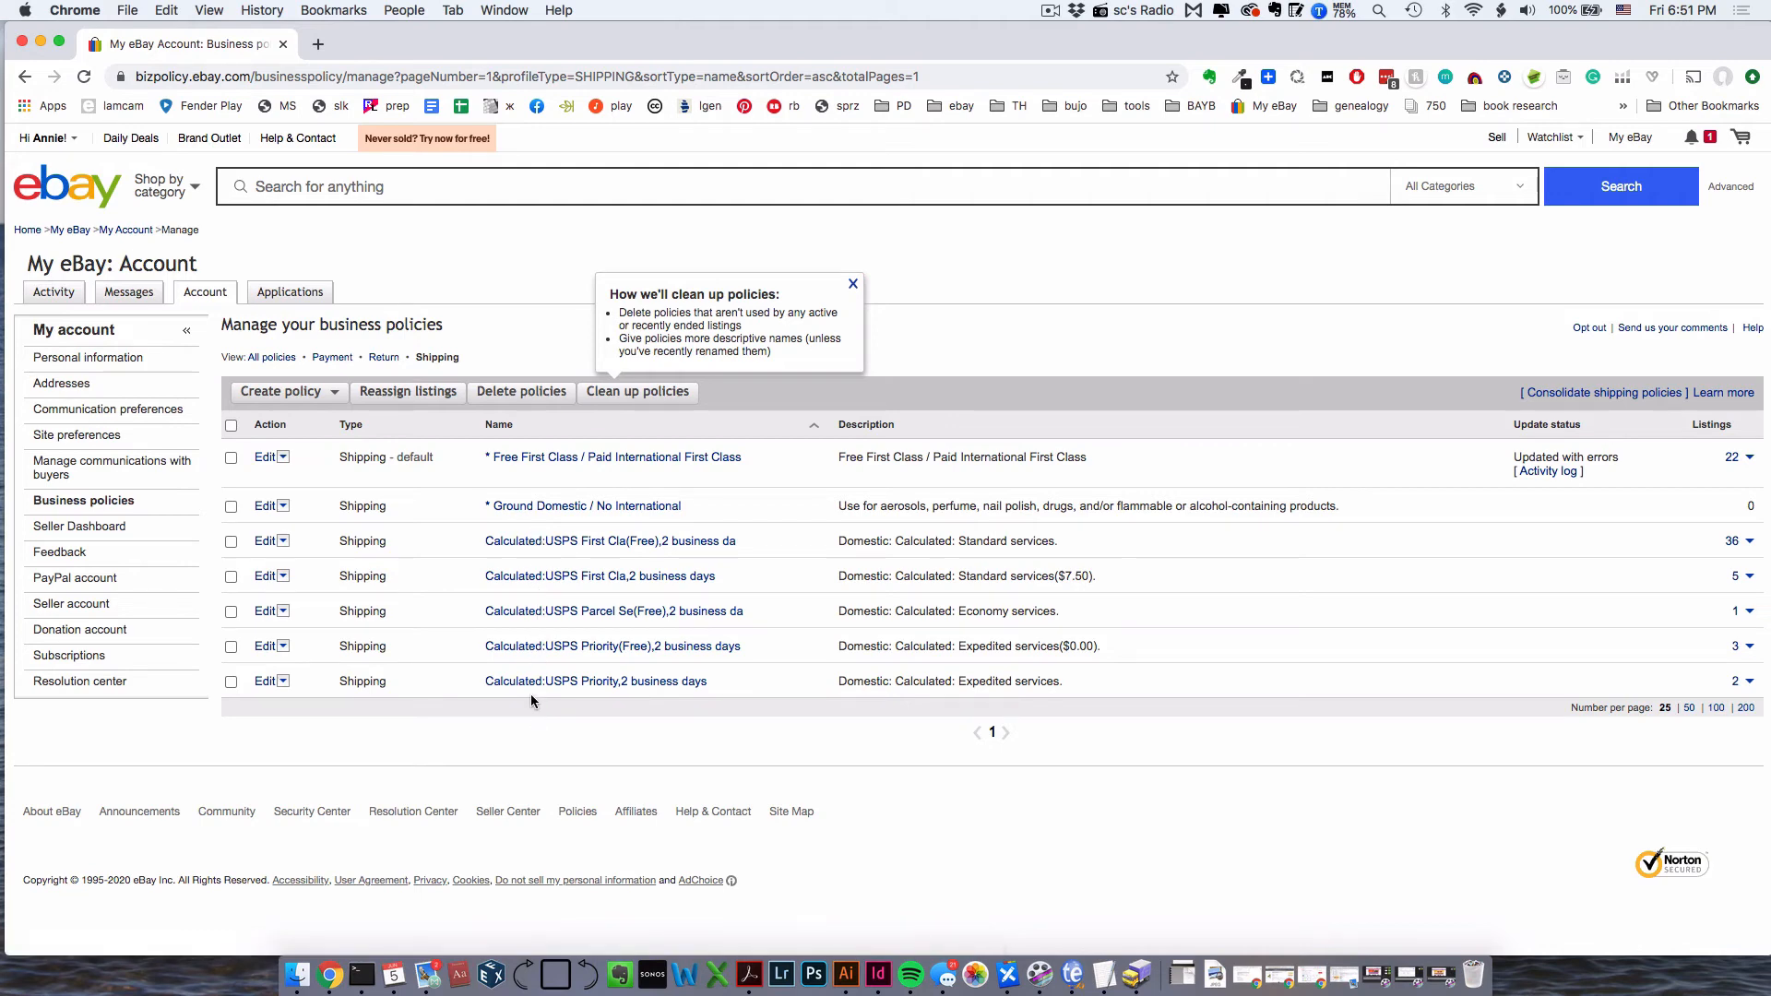
{"action": "left_click", "coordinate": [851, 284]}
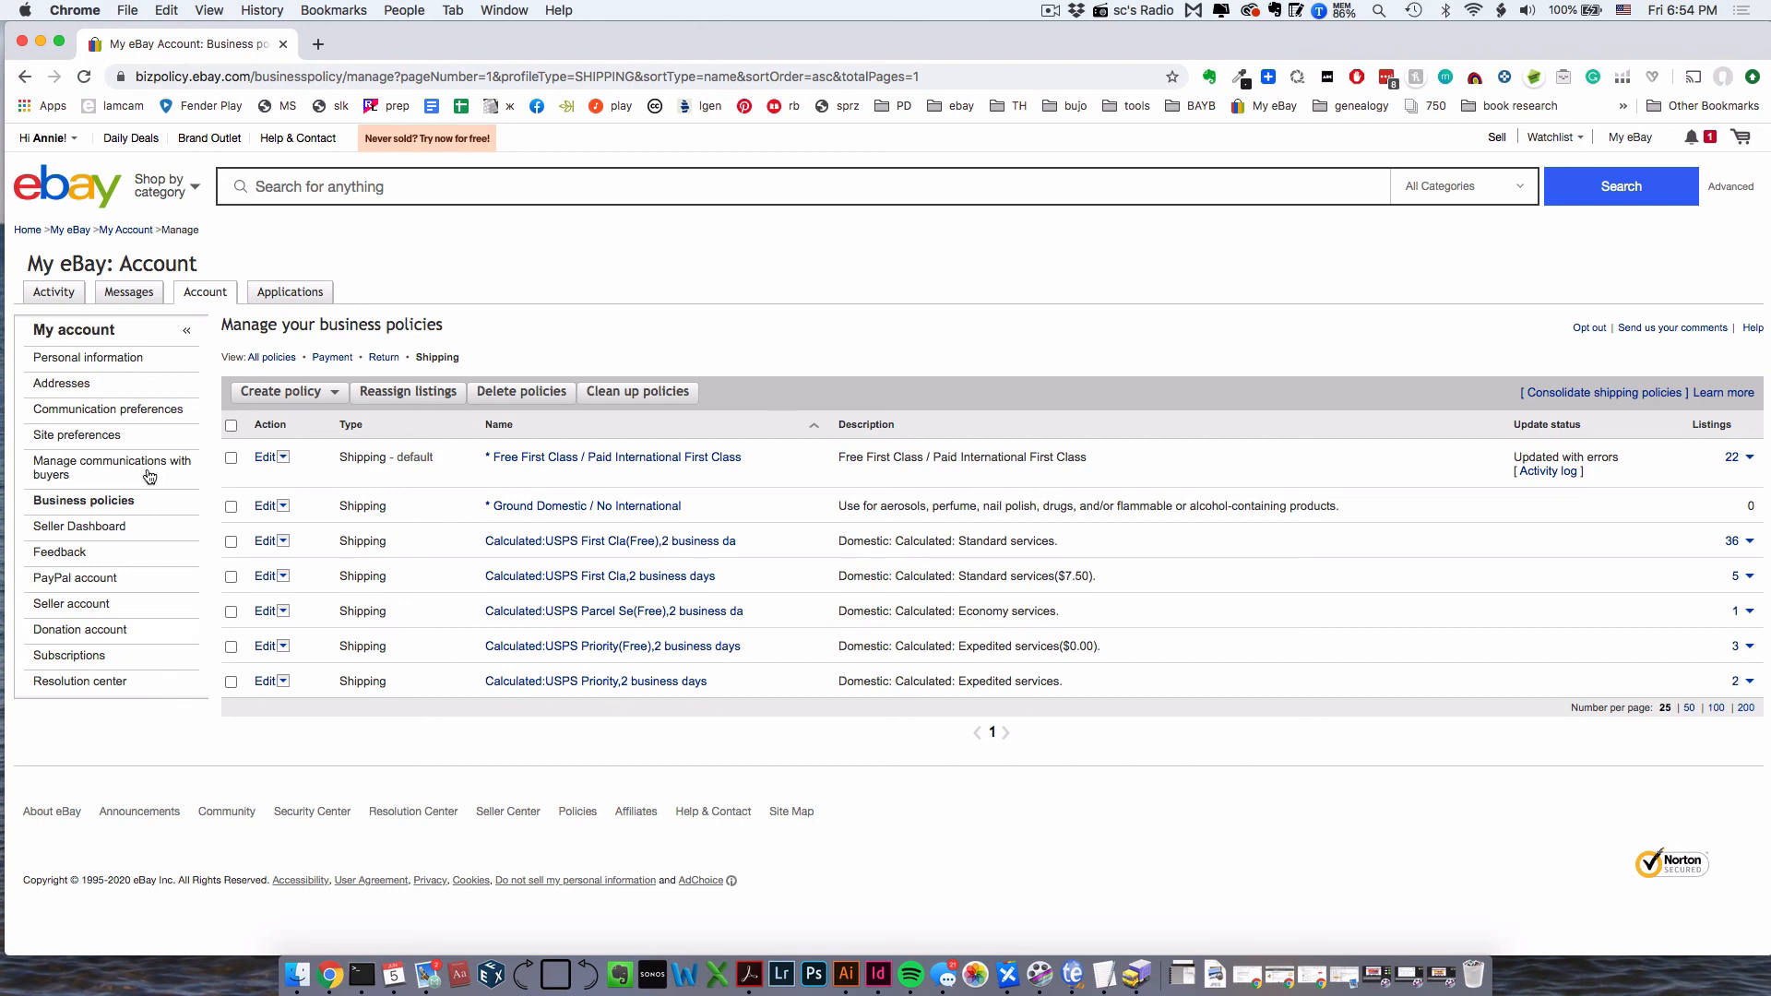
{"action": "left_click", "coordinate": [271, 357]}
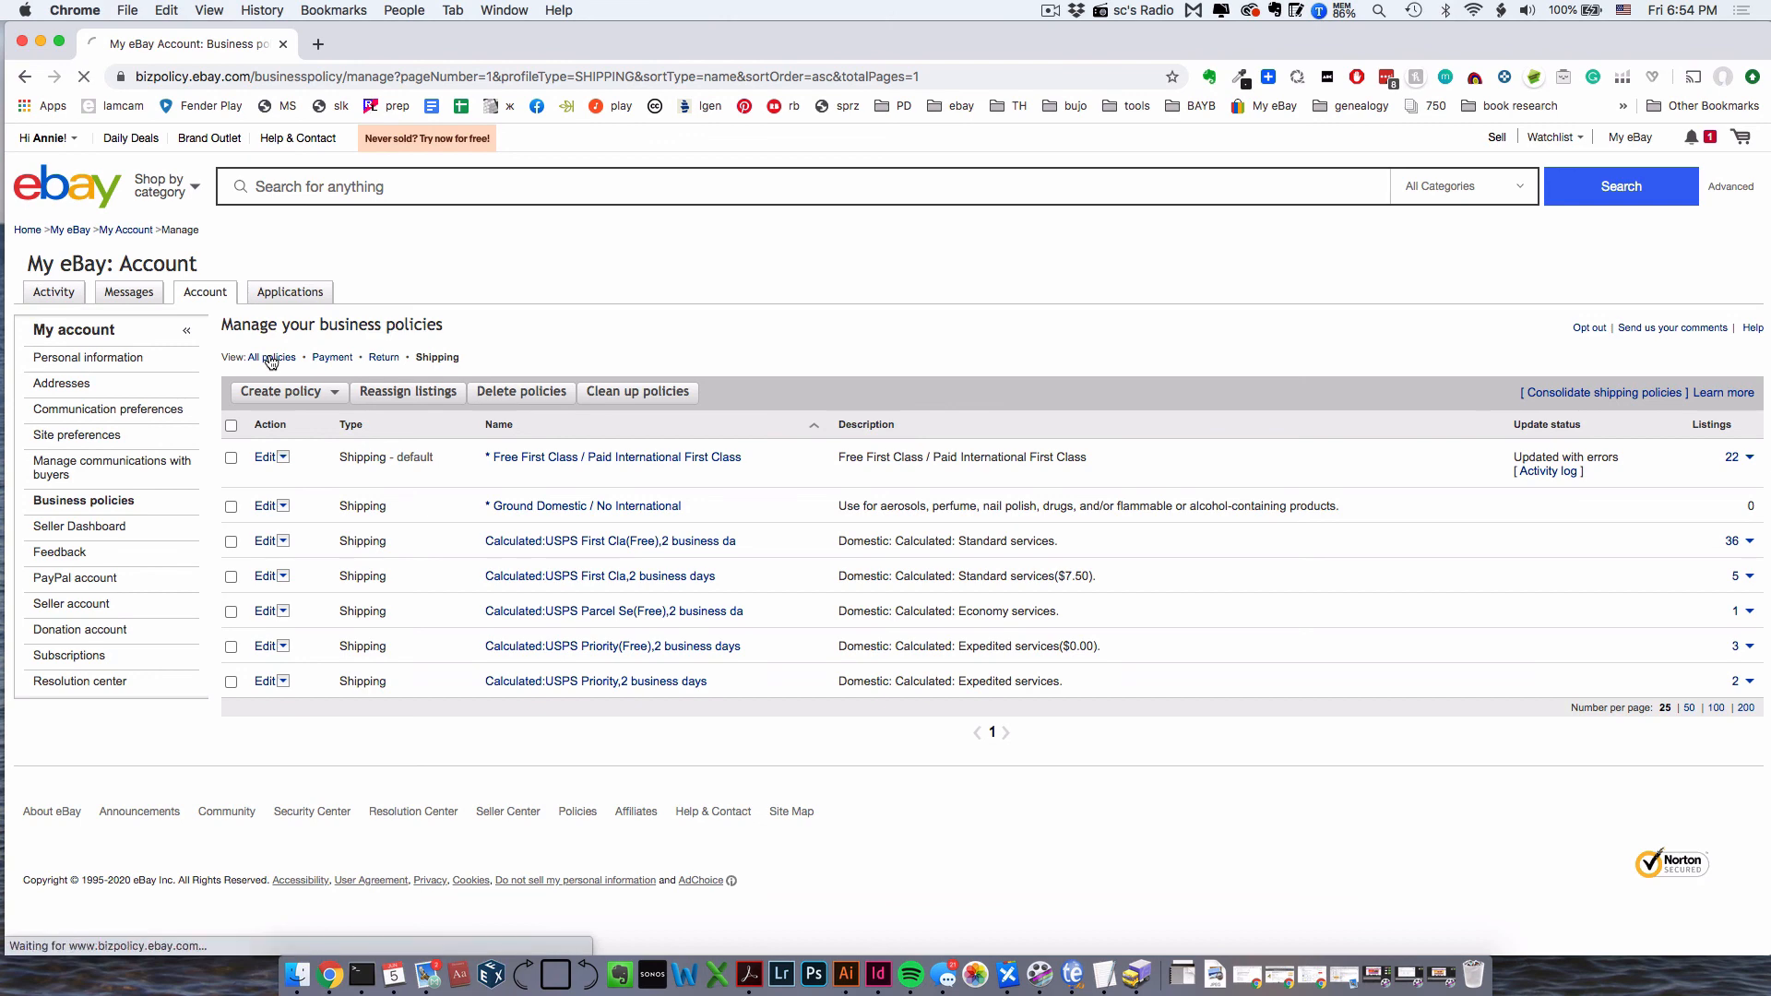